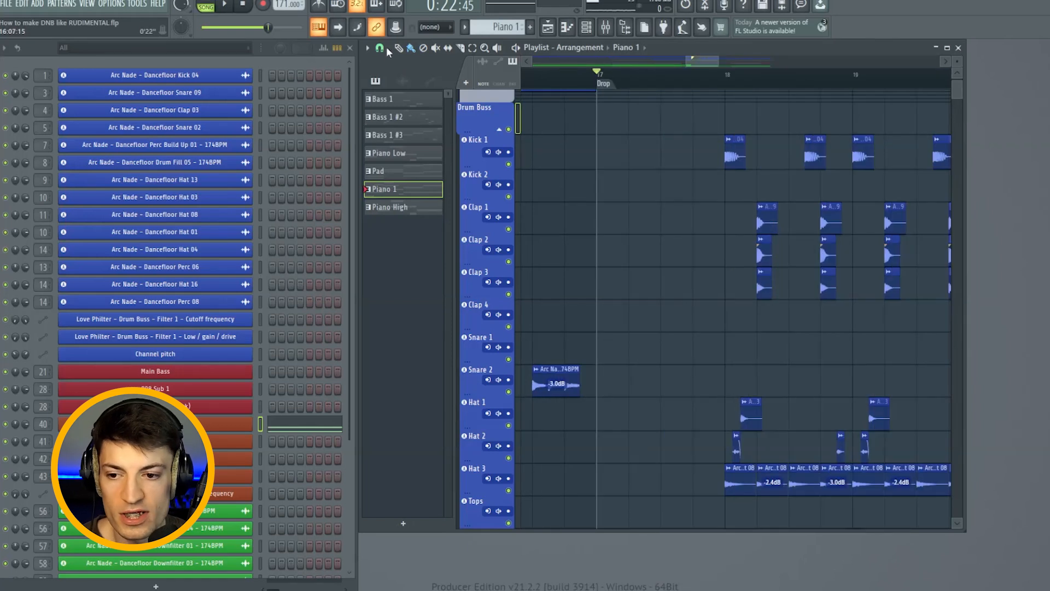
Set the playlist snap to Bar and make a one-bar time selection over bar 17, starting at the Drop marker.
{"action": "left_click", "coordinate": [400, 223]}
{"action": "left_click_drag", "start_coordinate": [563, 77], "coordinate": [601, 77]}
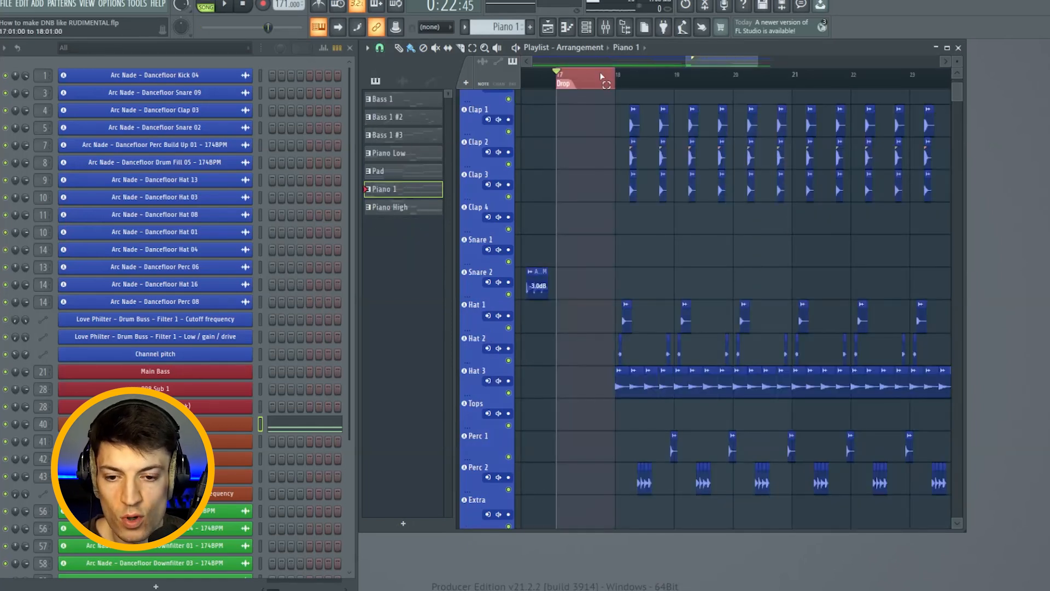
{"action": "scroll", "coordinate": [596, 181], "scroll_direction": "up", "scroll_amount": 2}
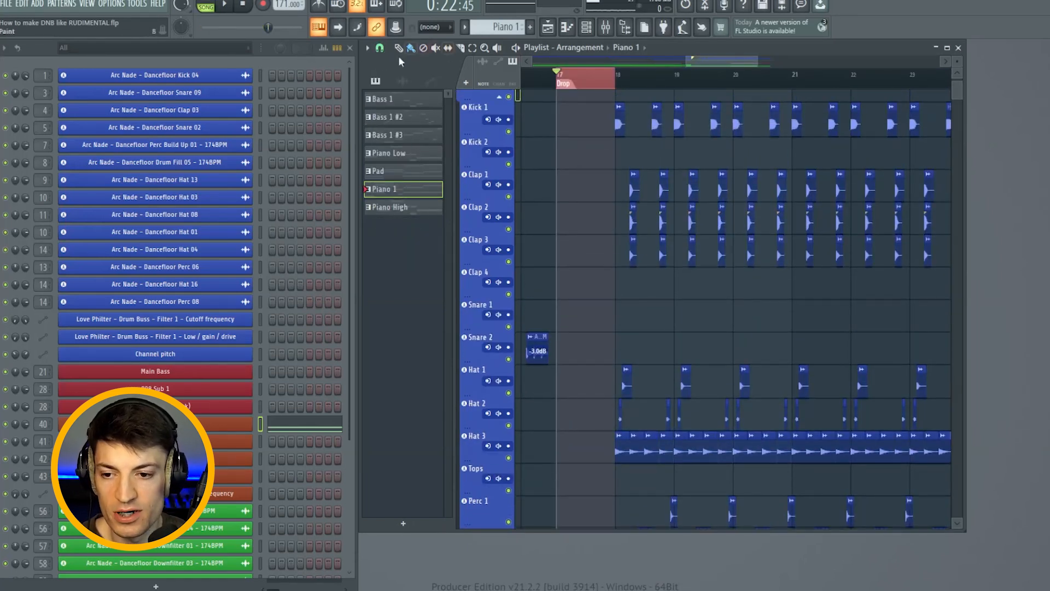
Change the playlist snap to Step for placing clips inside bar 17.
{"action": "left_click", "coordinate": [379, 48]}
{"action": "left_click", "coordinate": [397, 138]}
{"action": "scroll", "coordinate": [672, 84], "scroll_direction": "down", "scroll_amount": 2}
{"action": "scroll", "coordinate": [669, 82], "scroll_direction": "down", "scroll_amount": 1}
{"action": "scroll", "coordinate": [638, 83], "scroll_direction": "up", "scroll_amount": 4}
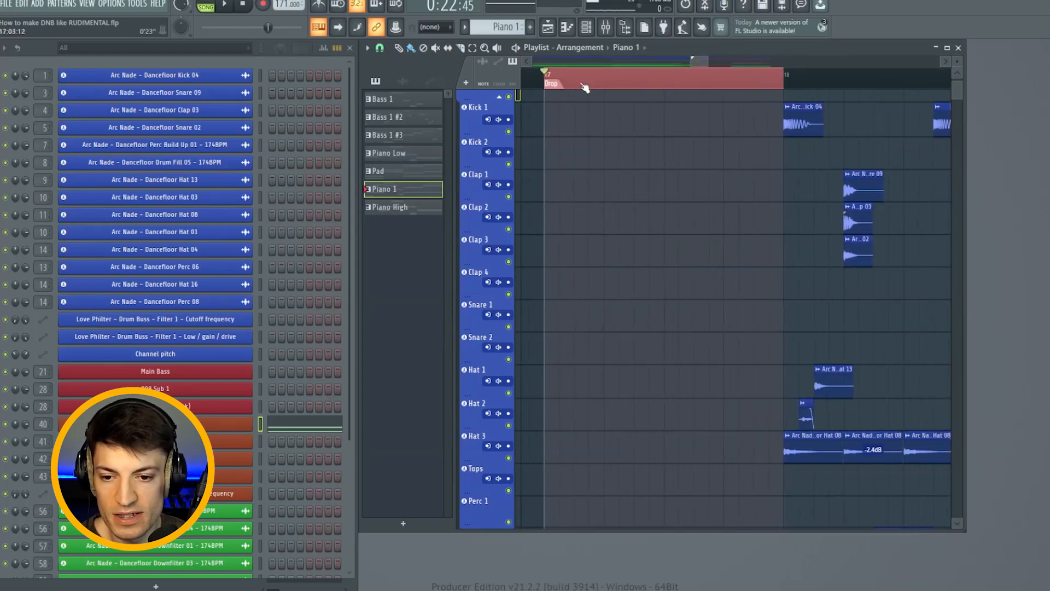
{"action": "left_click", "coordinate": [379, 48]}
{"action": "left_click", "coordinate": [387, 158]}
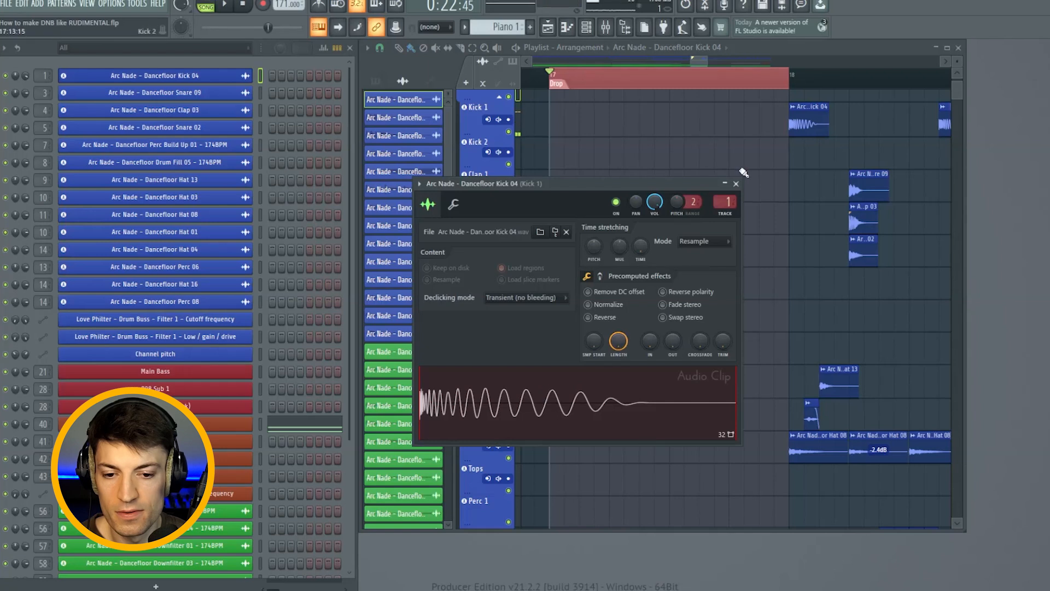
Place Dancefloor Kick 04 clips on the Kick 1 track at steps 1 and 11 of bar 17.
{"action": "left_click", "coordinate": [736, 183]}
{"action": "left_click", "coordinate": [561, 122]}
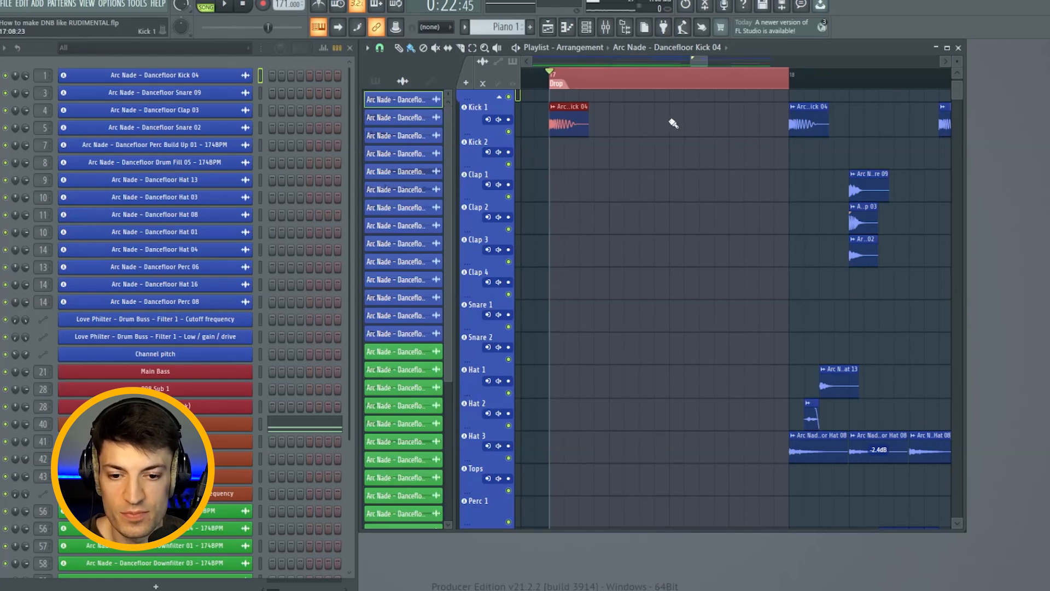
{"action": "left_click", "coordinate": [704, 121]}
Preview the Dancefloor Snare 09 sample and place it on the Clap 1 track at steps 5 and 13 of bar 17.
{"action": "left_click_drag", "start_coordinate": [708, 61], "coordinate": [708, 62]}
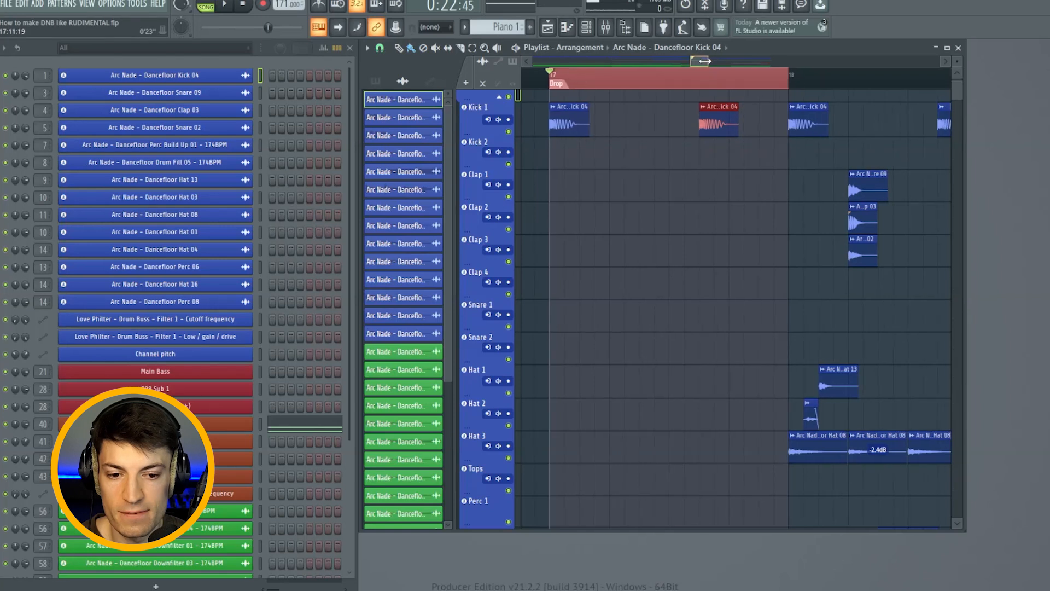
{"action": "left_click_drag", "start_coordinate": [709, 61], "coordinate": [712, 61]}
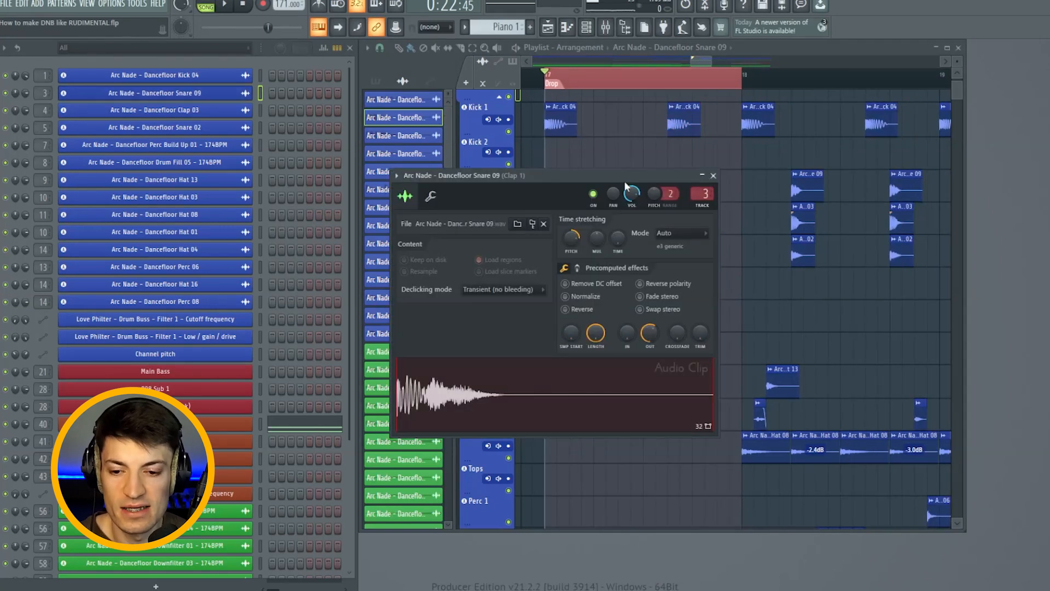
{"action": "left_click", "coordinate": [558, 381]}
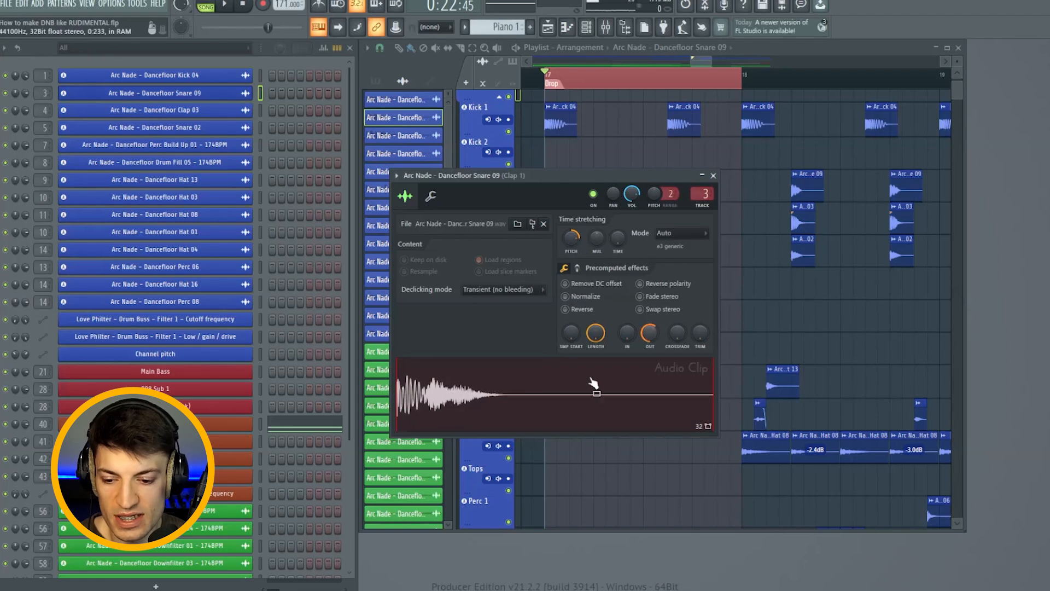
{"action": "left_click", "coordinate": [713, 176]}
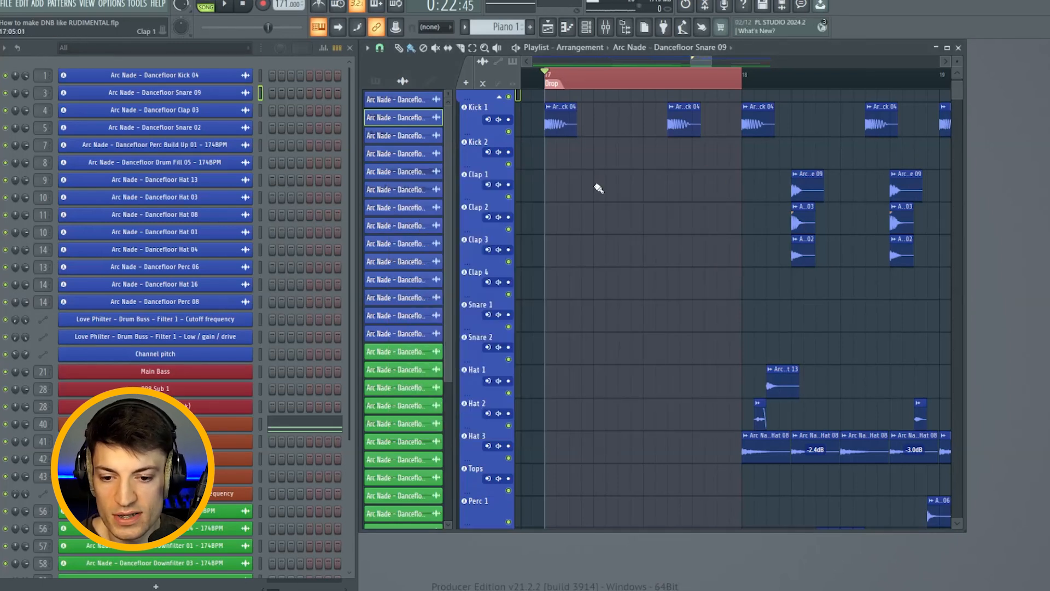
{"action": "left_click", "coordinate": [597, 187]}
{"action": "left_click", "coordinate": [696, 186]}
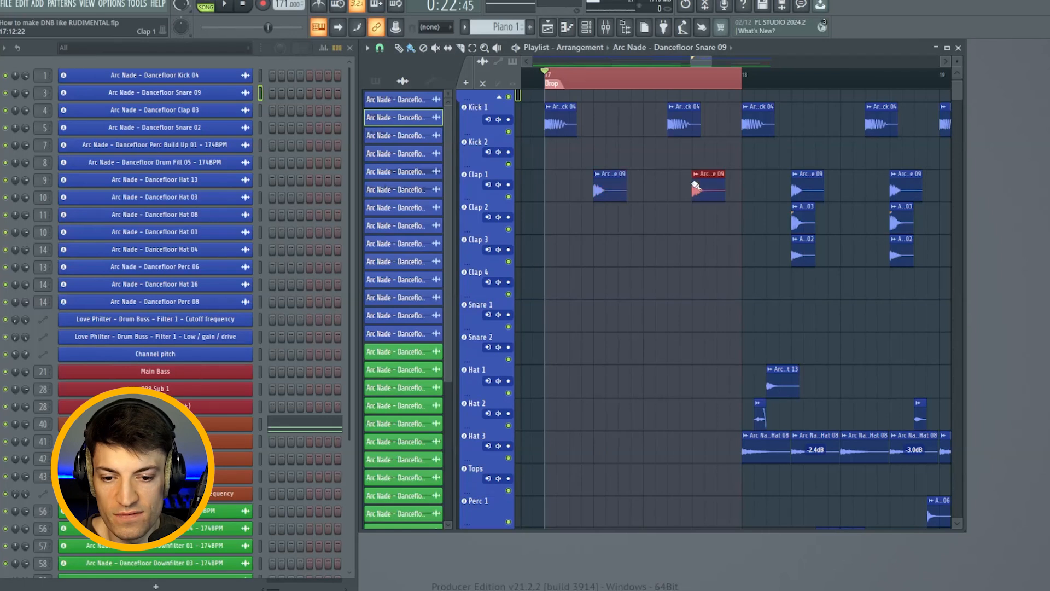
Layer Dancefloor Clap 03 clips on the Clap 2 track at steps 5 and 13 of bar 17.
{"action": "double_click", "coordinate": [797, 222]}
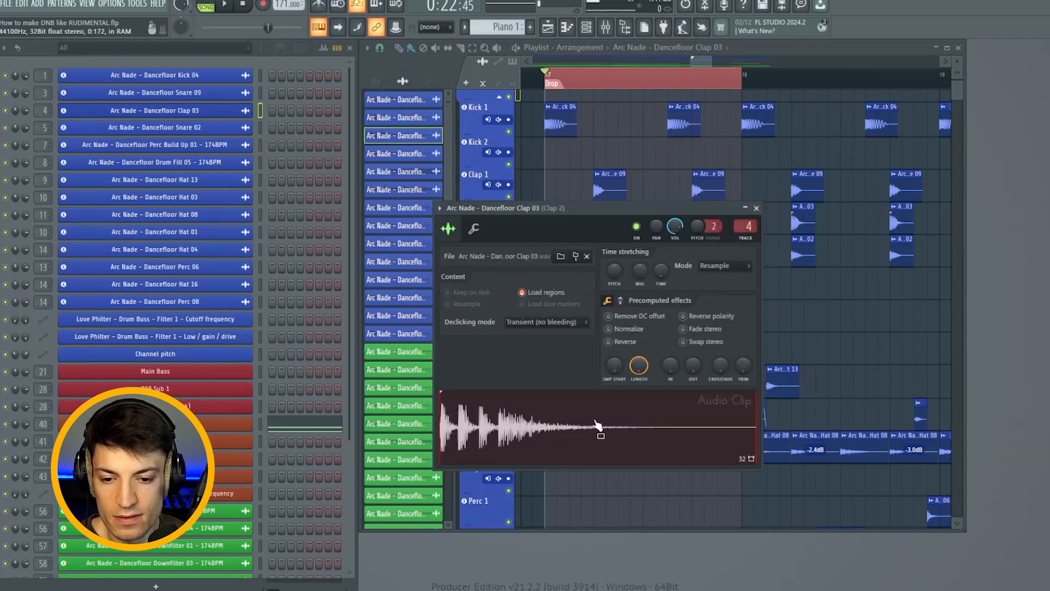
{"action": "key", "text": "Escape"}
{"action": "left_click", "coordinate": [600, 217]}
{"action": "left_click", "coordinate": [700, 221]}
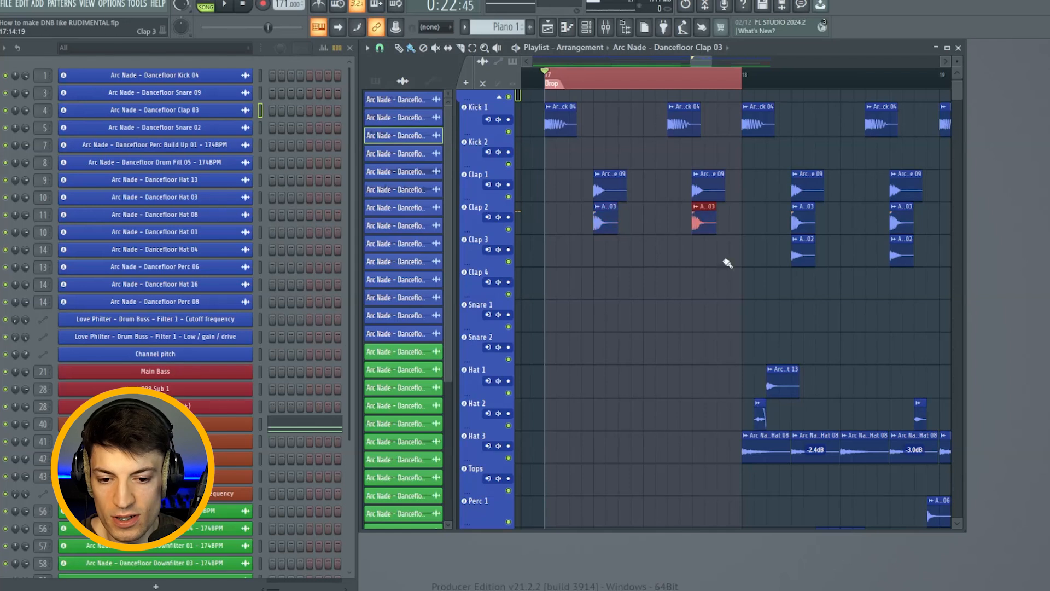
Set the quick fade out of the Dancefloor Snare 02 sample to 43%.
{"action": "double_click", "coordinate": [806, 251]}
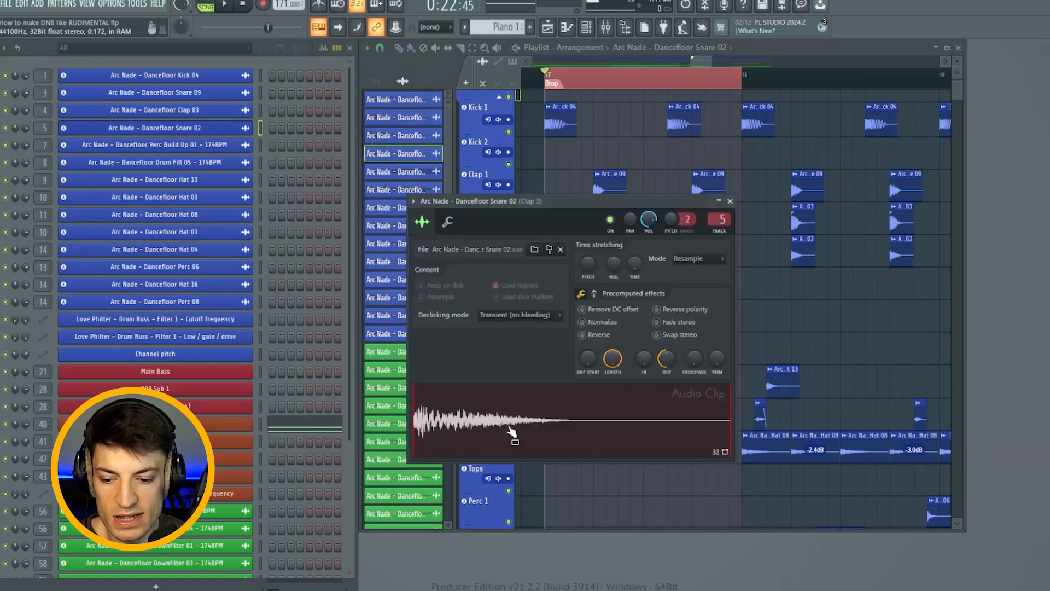
{"action": "left_click_drag", "start_coordinate": [667, 362], "coordinate": [667, 337]}
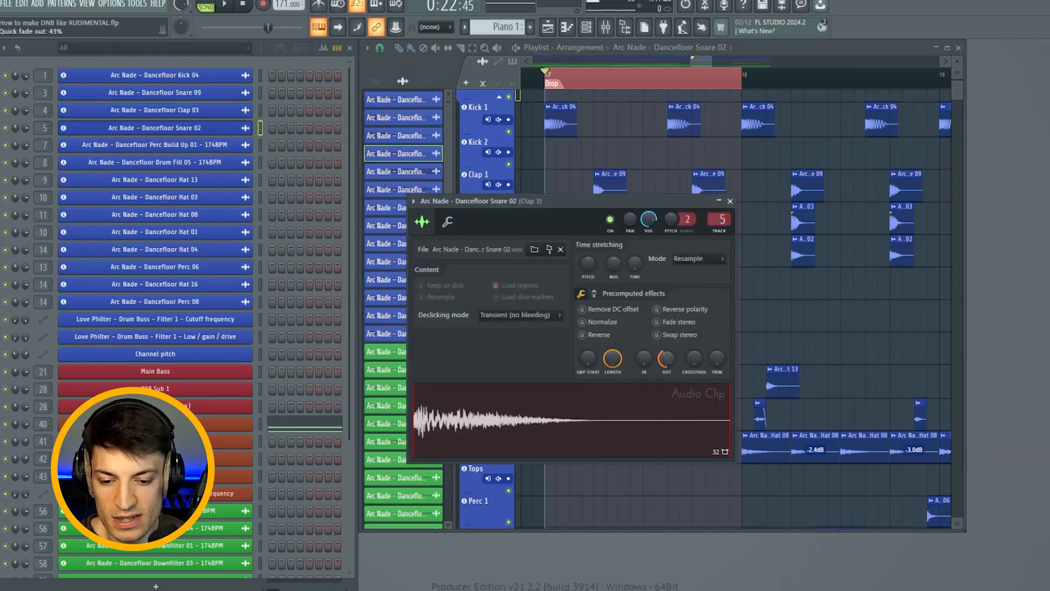
{"action": "left_click", "coordinate": [731, 201]}
Layer Dancefloor Snare 02 clips on the Clap 3 track at steps 5 and 13 of bar 17 and play back the loop.
{"action": "left_click", "coordinate": [599, 251]}
{"action": "left_click", "coordinate": [697, 251]}
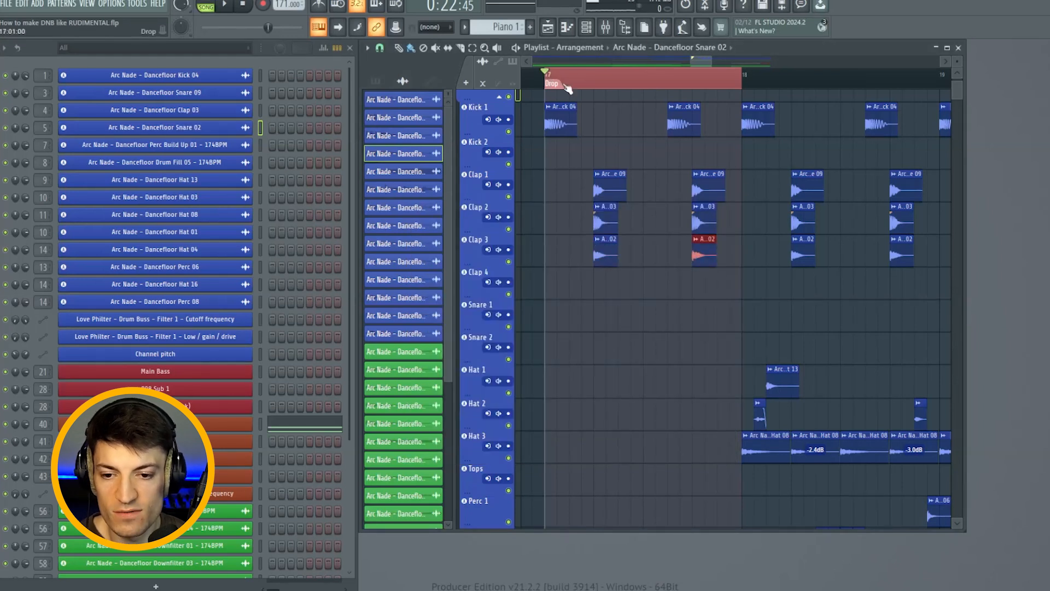
{"action": "key", "text": "space"}
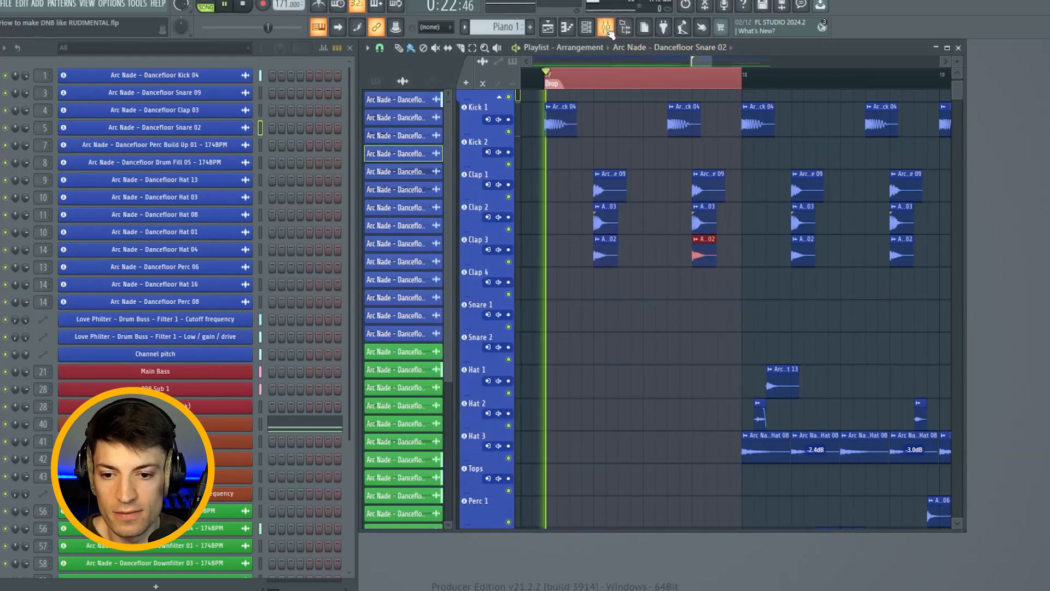
{"action": "key", "text": "space"}
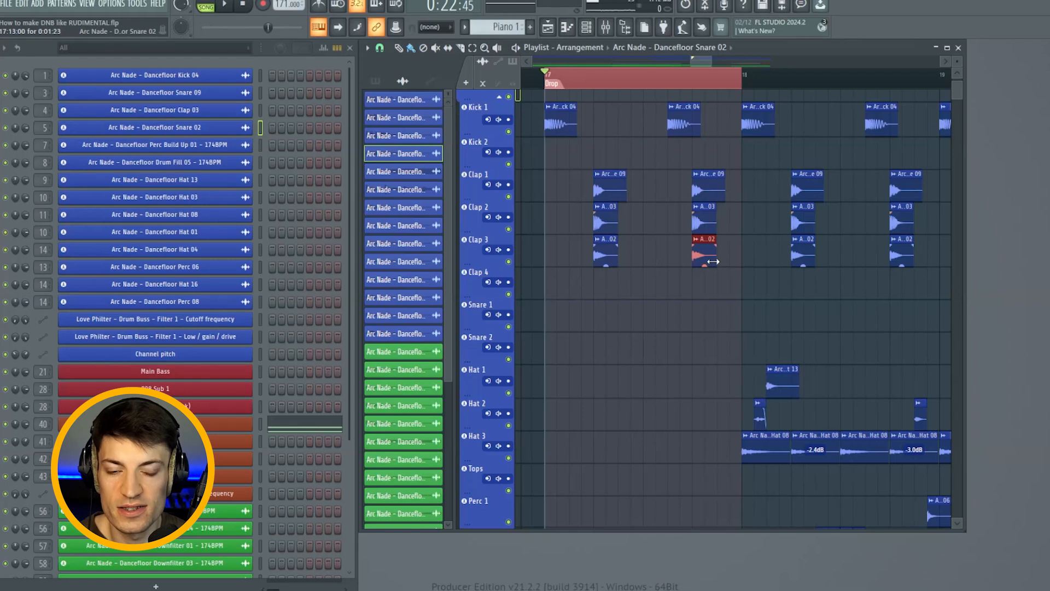
Fill bar 17 of the Hat 3 track with four Dancefloor Hat 08 clips, one per beat, with the second clip at -2.1 dB.
{"action": "scroll", "coordinate": [713, 261], "scroll_direction": "down", "scroll_amount": 5}
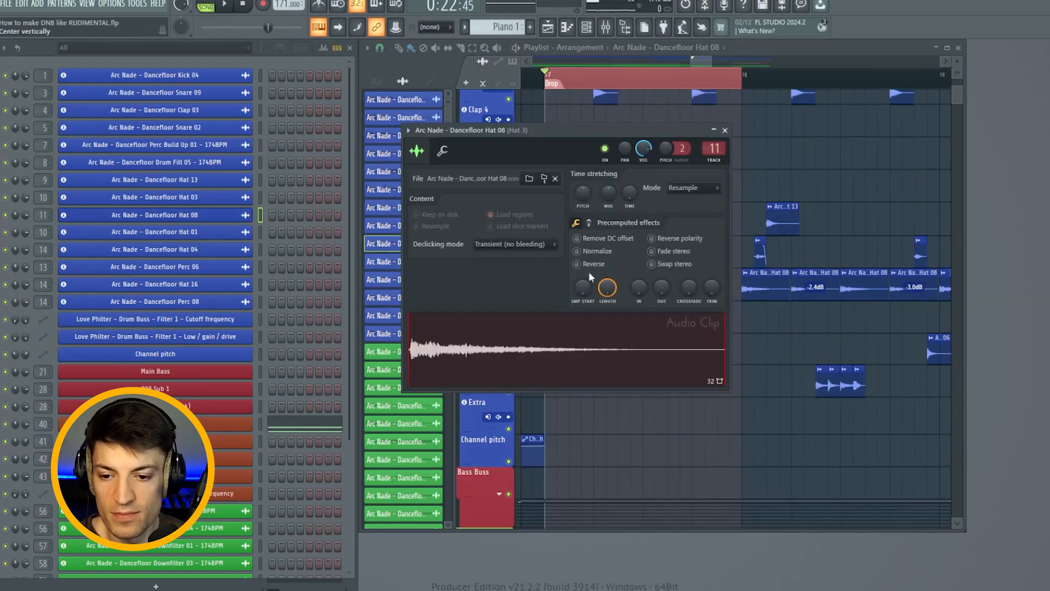
{"action": "left_click", "coordinate": [724, 131]}
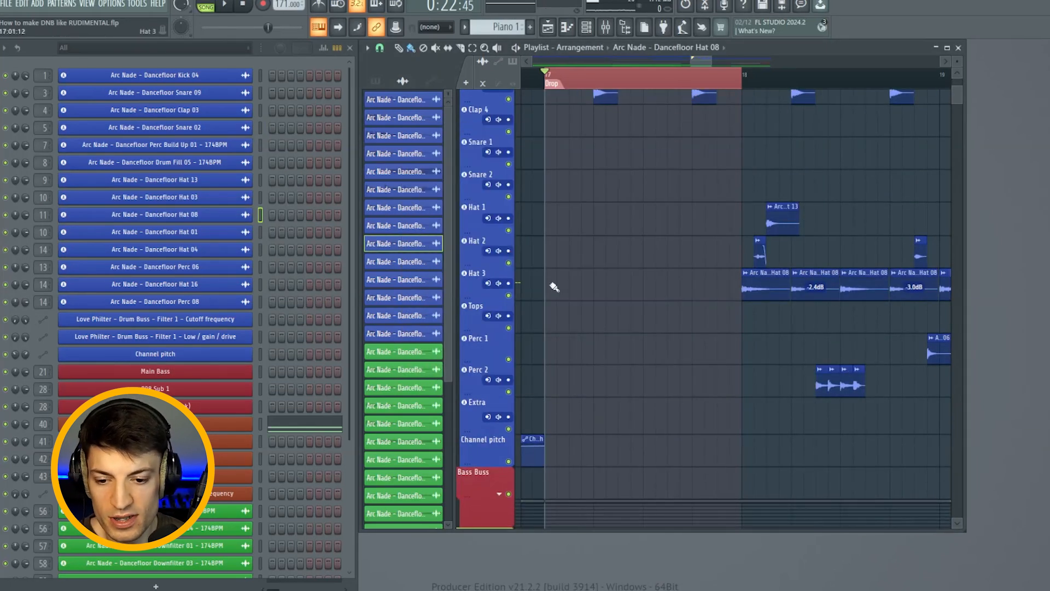
{"action": "left_click_drag", "start_coordinate": [602, 285], "coordinate": [716, 285]}
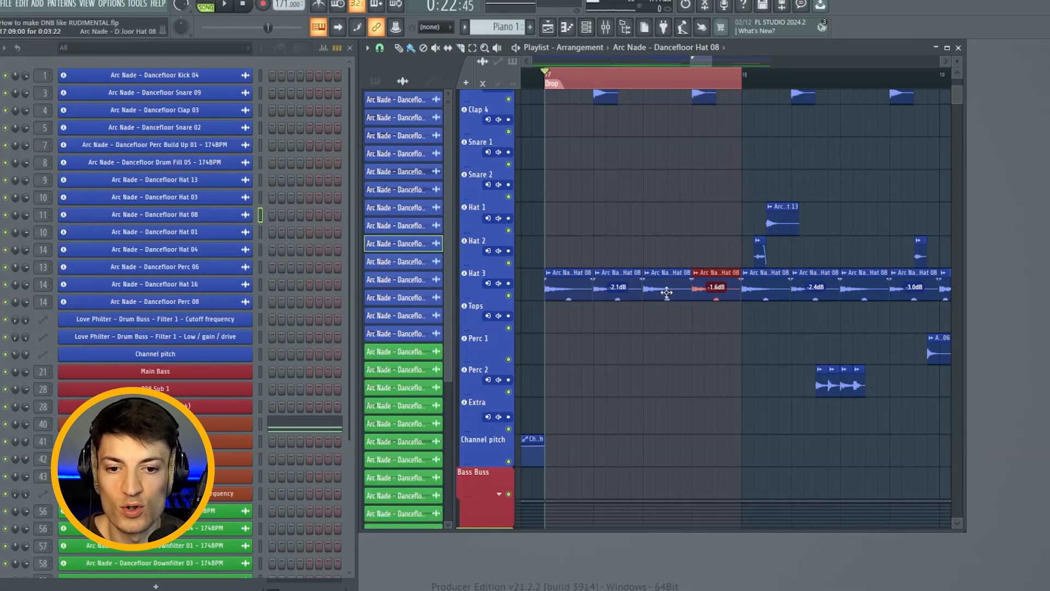
Lower the fourth Hat 08 clip in bar 17 to -3.0 dB and play back the loop.
{"action": "left_click_drag", "start_coordinate": [716, 299], "coordinate": [716, 307]}
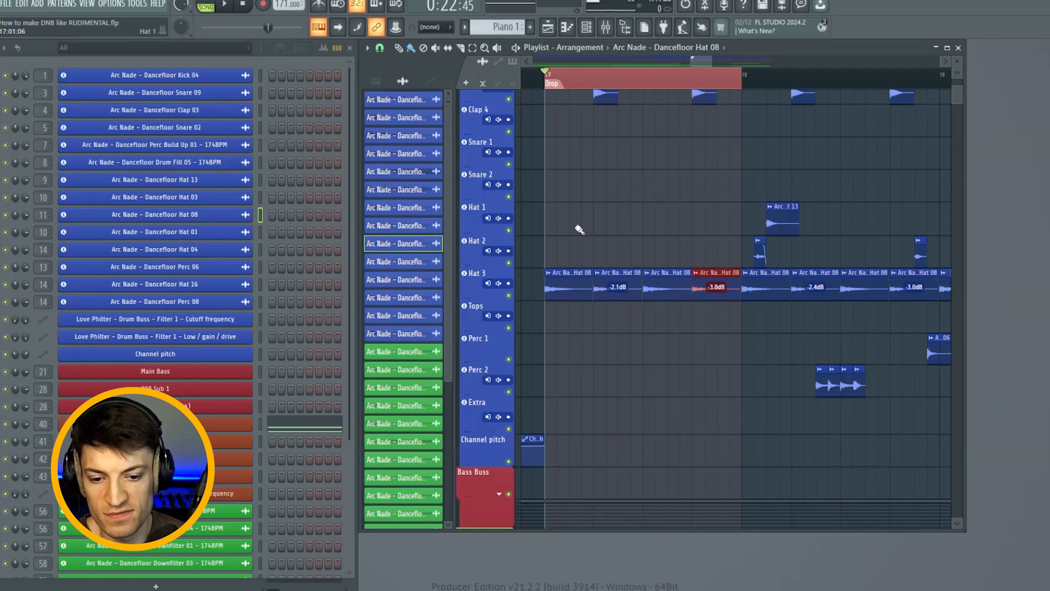
{"action": "key", "text": "space"}
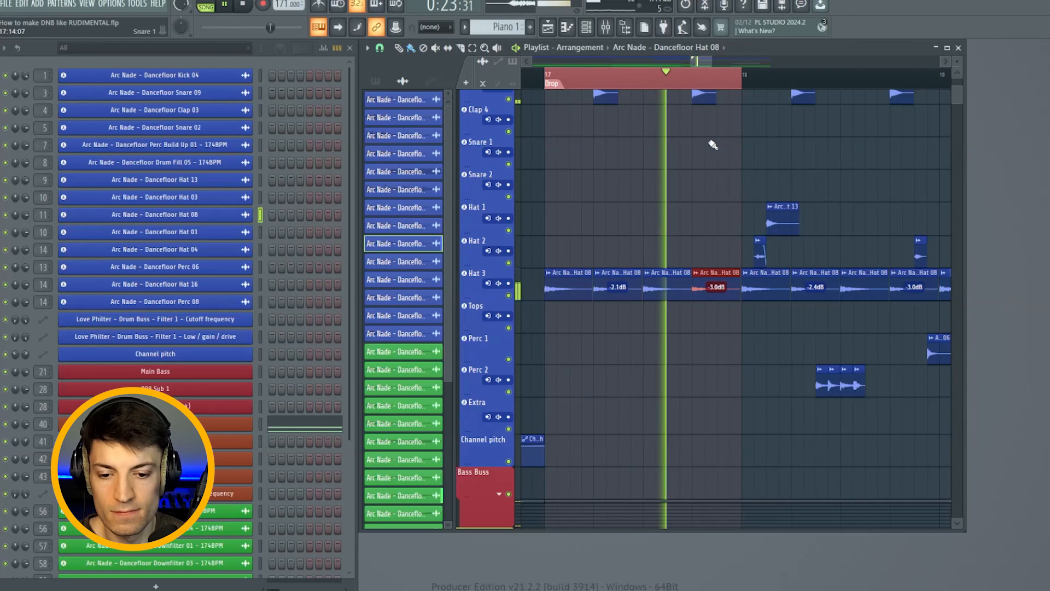
{"action": "key", "text": "space"}
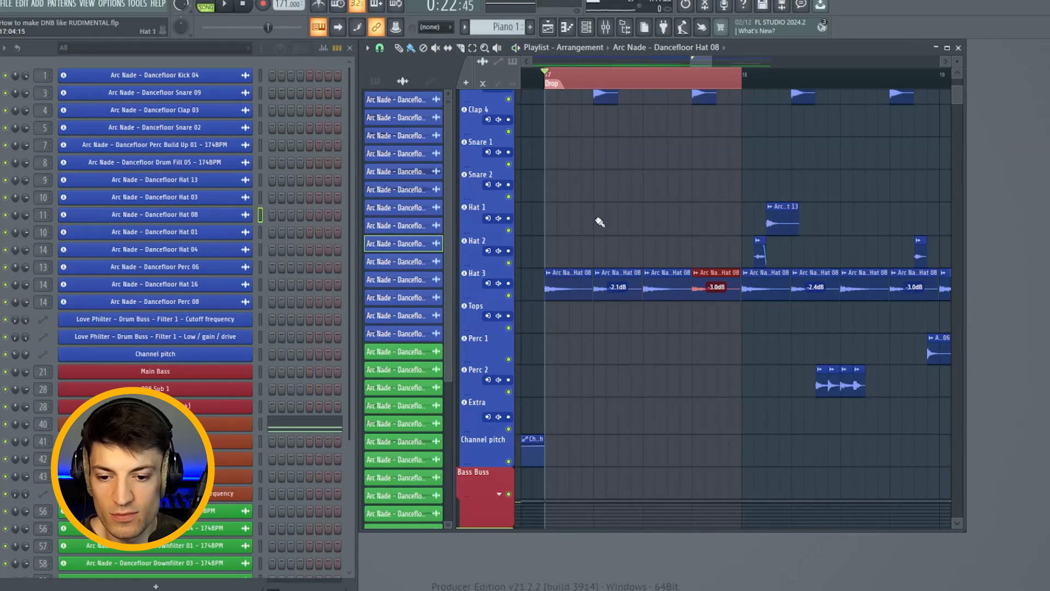
With Step snap, place a Dancefloor Hat 13 clip on the Hat 1 track at step 3 of bar 17 and play back the loop.
{"action": "left_click", "coordinate": [382, 48]}
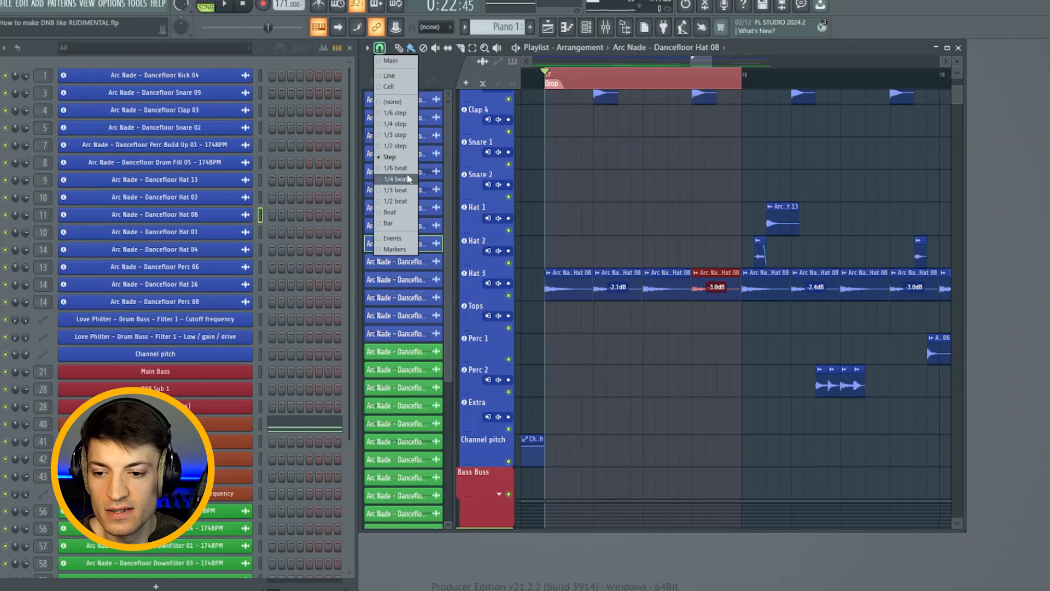
{"action": "left_click", "coordinate": [400, 158]}
{"action": "double_click", "coordinate": [772, 218]}
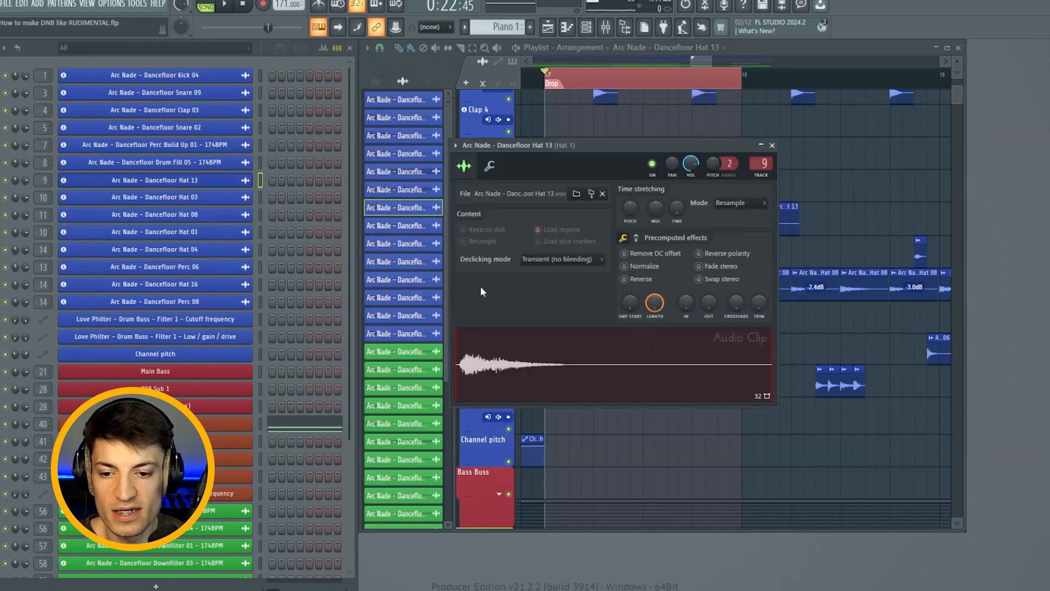
{"action": "left_click", "coordinate": [772, 145]}
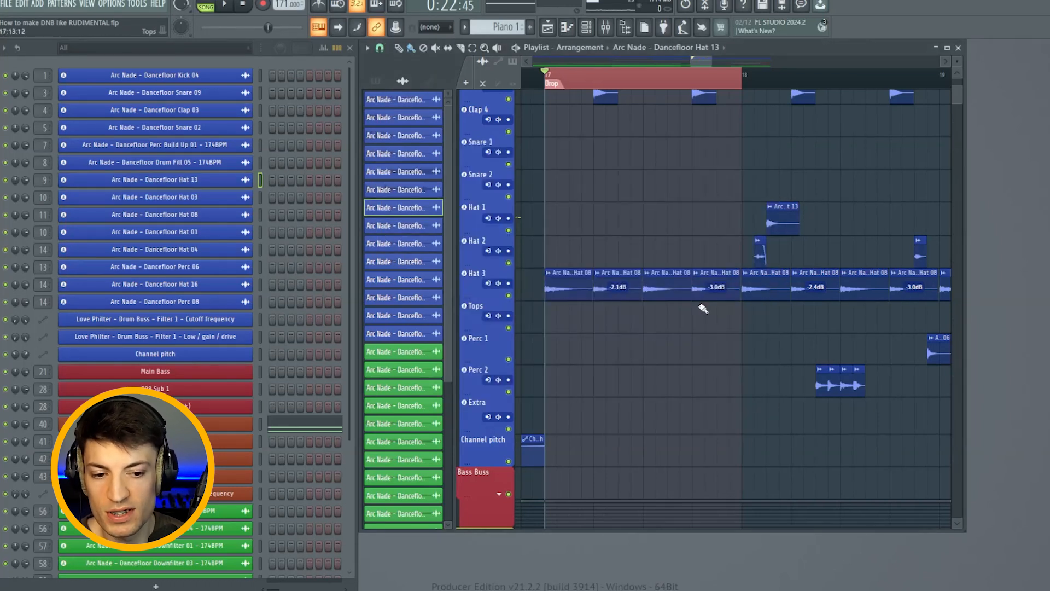
{"action": "left_click", "coordinate": [574, 219]}
{"action": "key", "text": "space"}
{"action": "key", "text": "space"}
Place a short Dancefloor Hat 03 clip on the Hat 2 track at step 2 of bar 17 and play back the loop.
{"action": "double_click", "coordinate": [760, 255]}
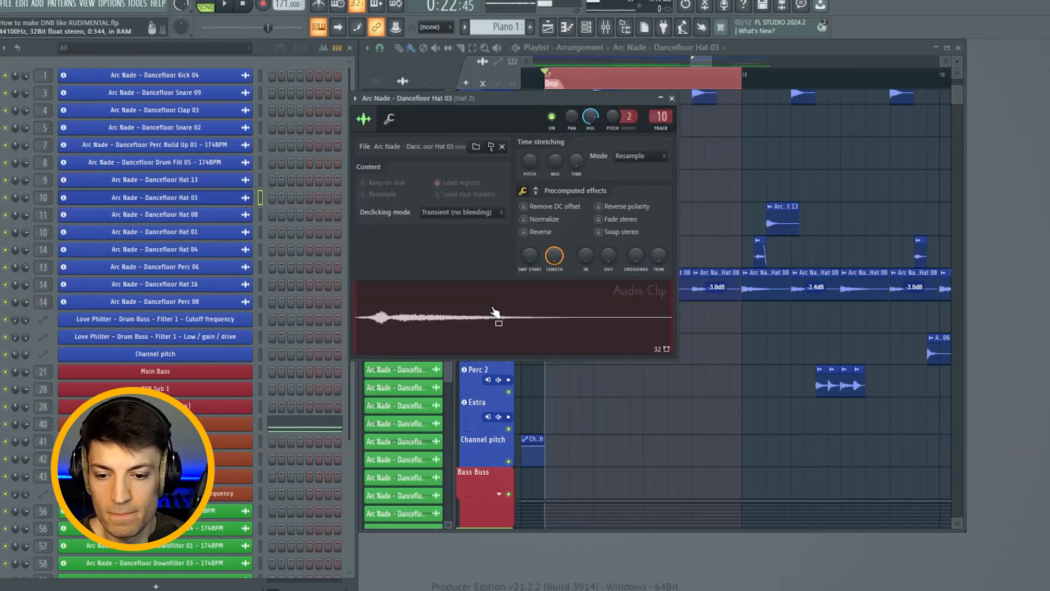
{"action": "key", "text": "Escape"}
{"action": "left_click", "coordinate": [562, 255]}
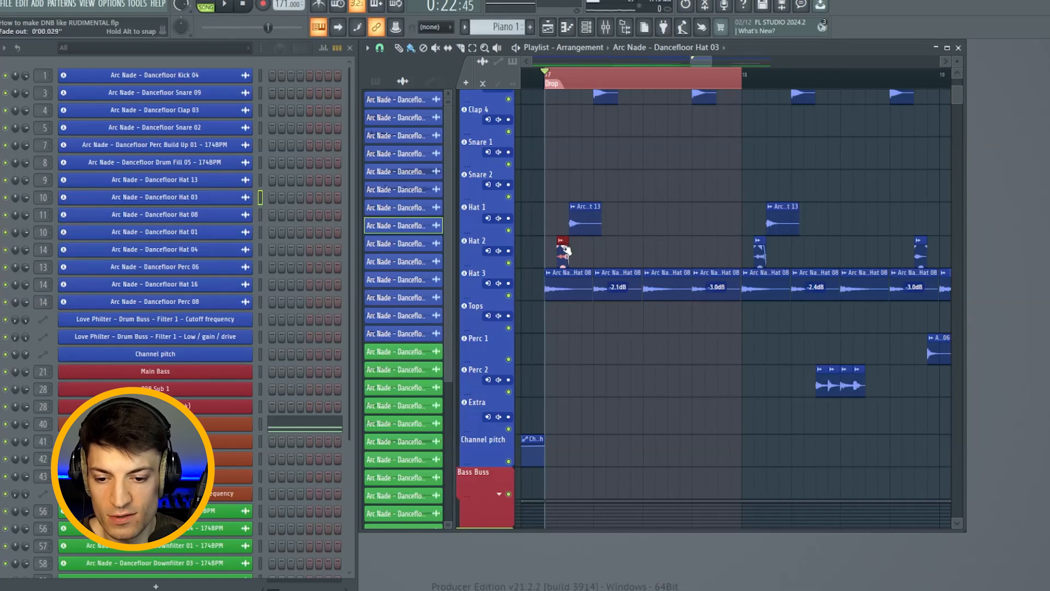
{"action": "key", "text": "space"}
{"action": "key", "text": "space"}
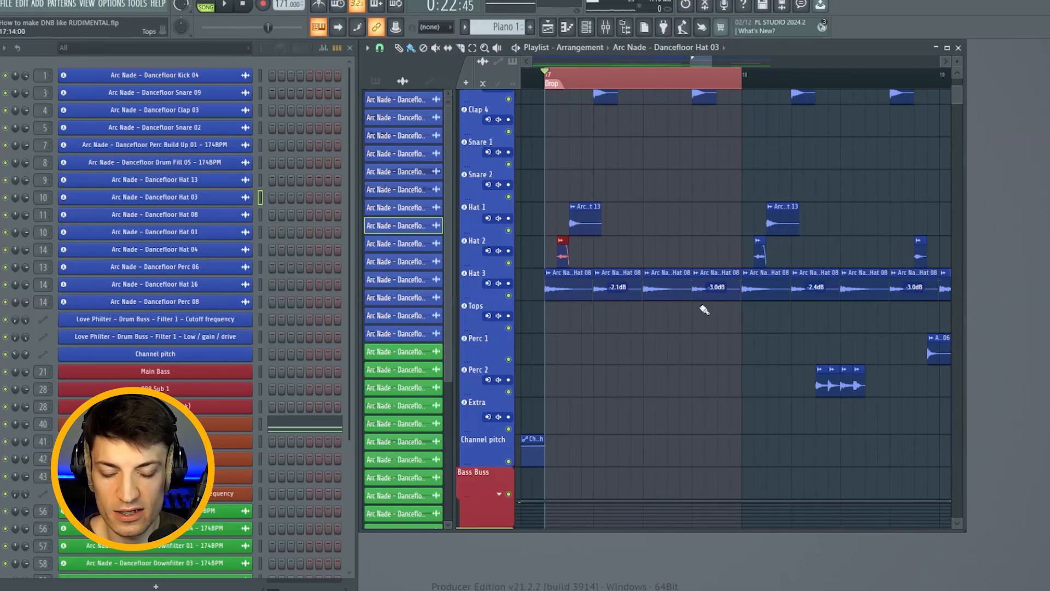
Place a Dancefloor Hat 01 clip on the Hat 2 track at step 15 of bar 17.
{"action": "double_click", "coordinate": [563, 253]}
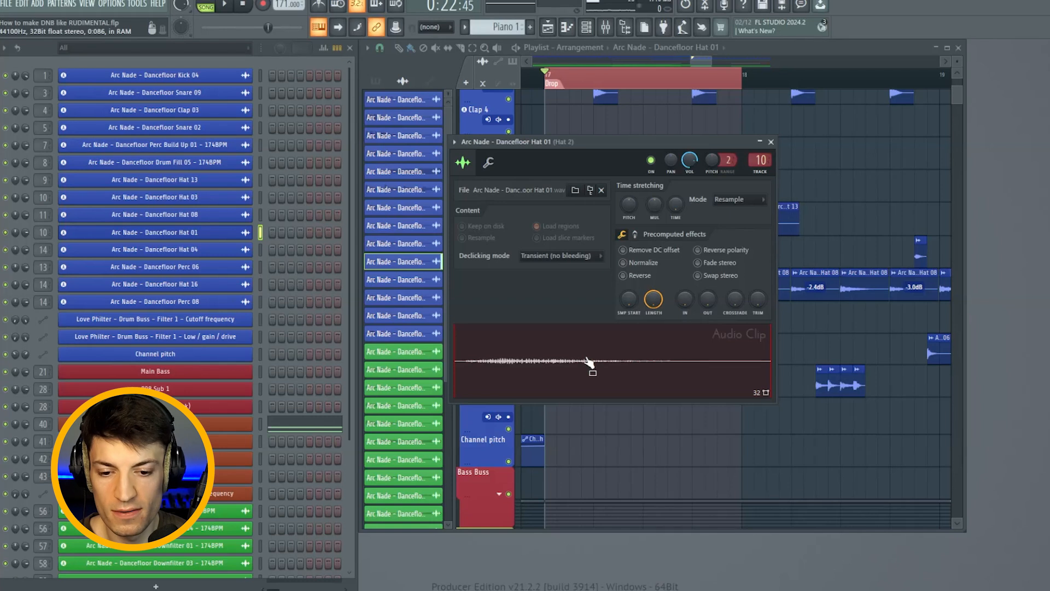
{"action": "key", "text": "Escape"}
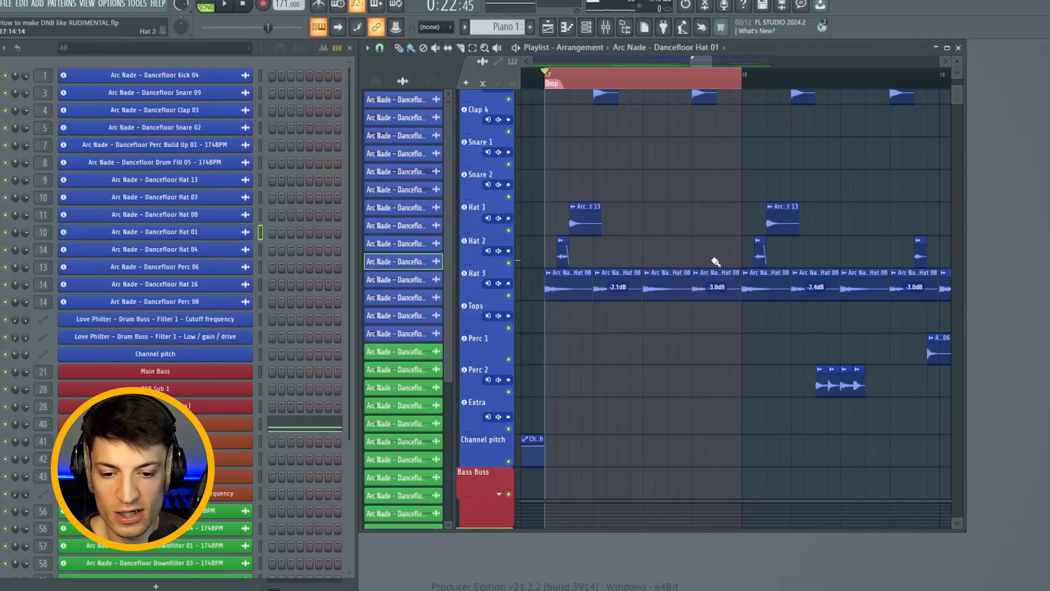
{"action": "left_click", "coordinate": [723, 253]}
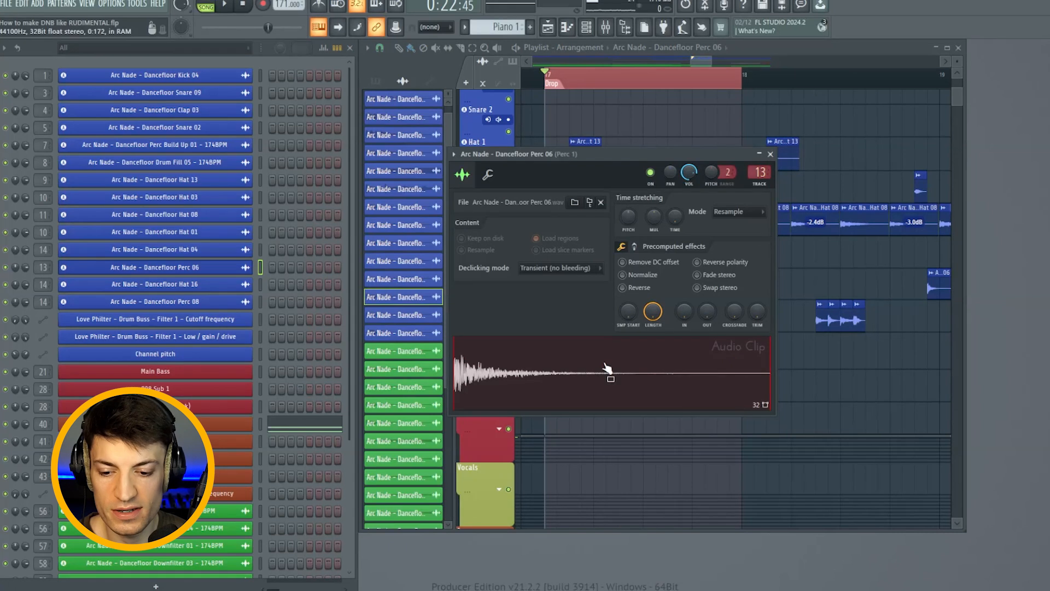
Place a Dancefloor Perc 06 clip on the Perc 1 track at step 16 of bar 17 and play back the loop.
{"action": "key", "text": "Escape"}
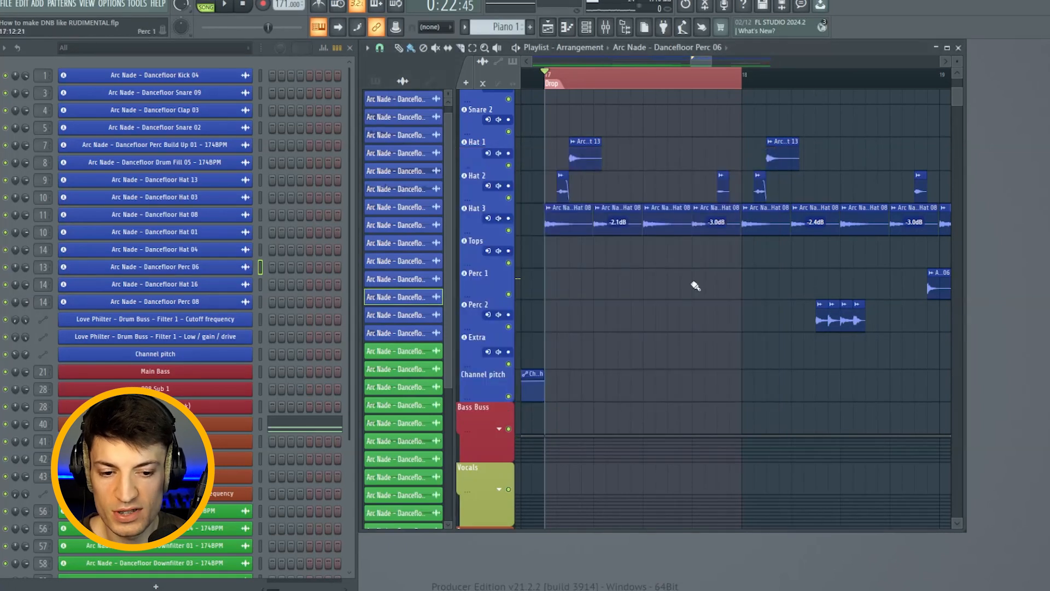
{"action": "left_click", "coordinate": [733, 285]}
{"action": "left_click", "coordinate": [692, 343]}
{"action": "key", "text": "space"}
{"action": "key", "text": "space"}
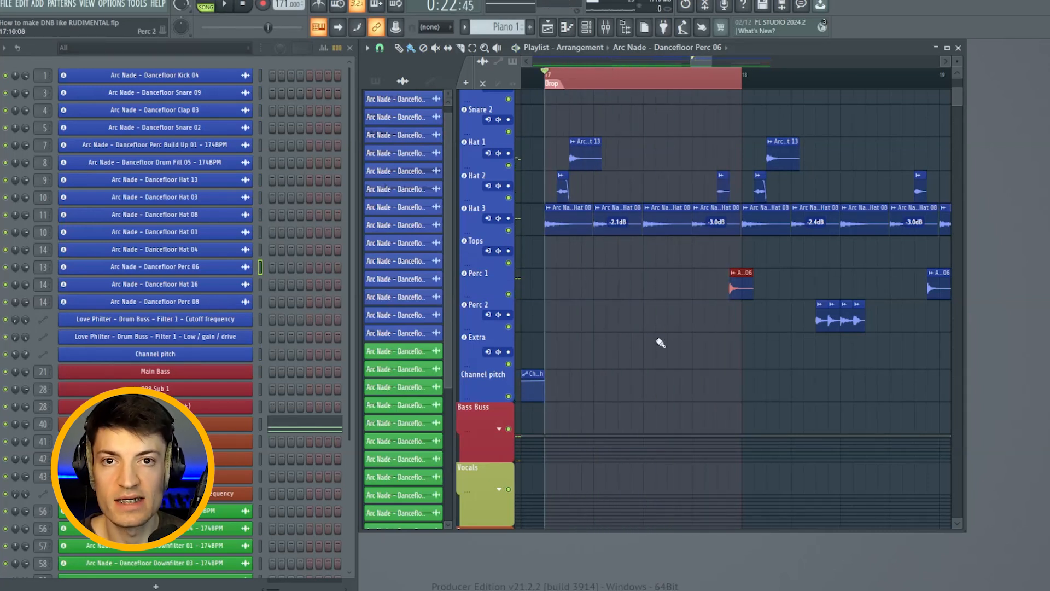
{"action": "scroll", "coordinate": [743, 348], "scroll_direction": "down", "scroll_amount": 1}
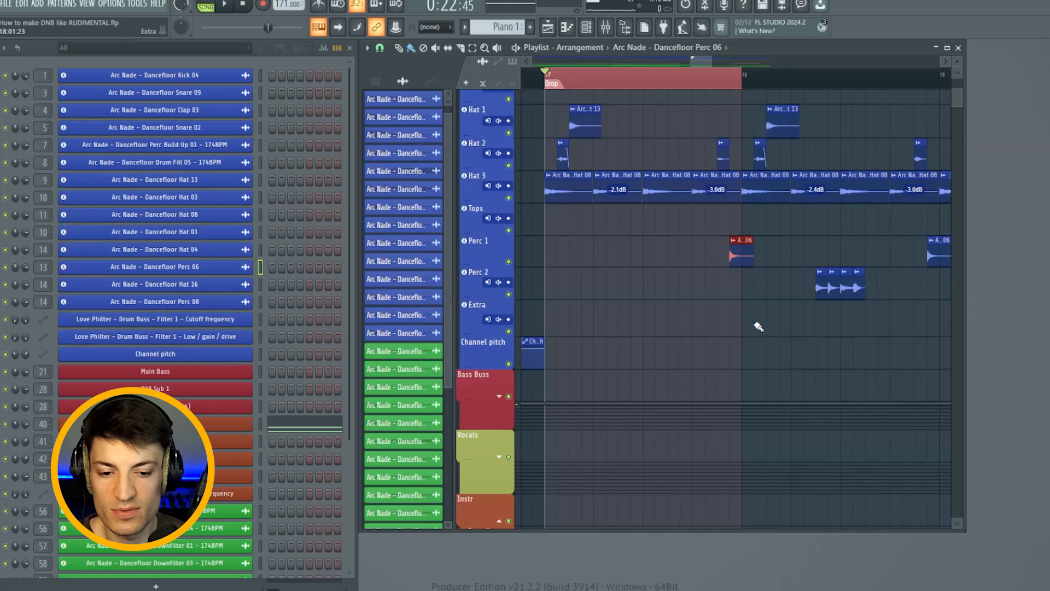
Inspect the sample settings of the Dancefloor Hat 04, Perc 06, Hat 16 and Perc 08 clips used in the percussion fill.
{"action": "double_click", "coordinate": [823, 285]}
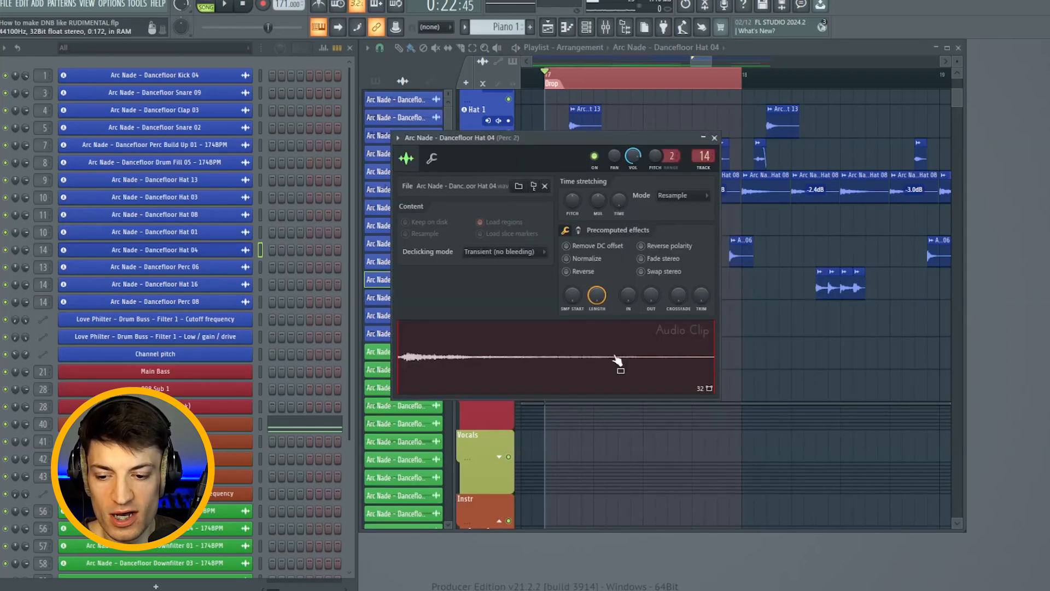
{"action": "left_click", "coordinate": [714, 138]}
{"action": "double_click", "coordinate": [740, 250]}
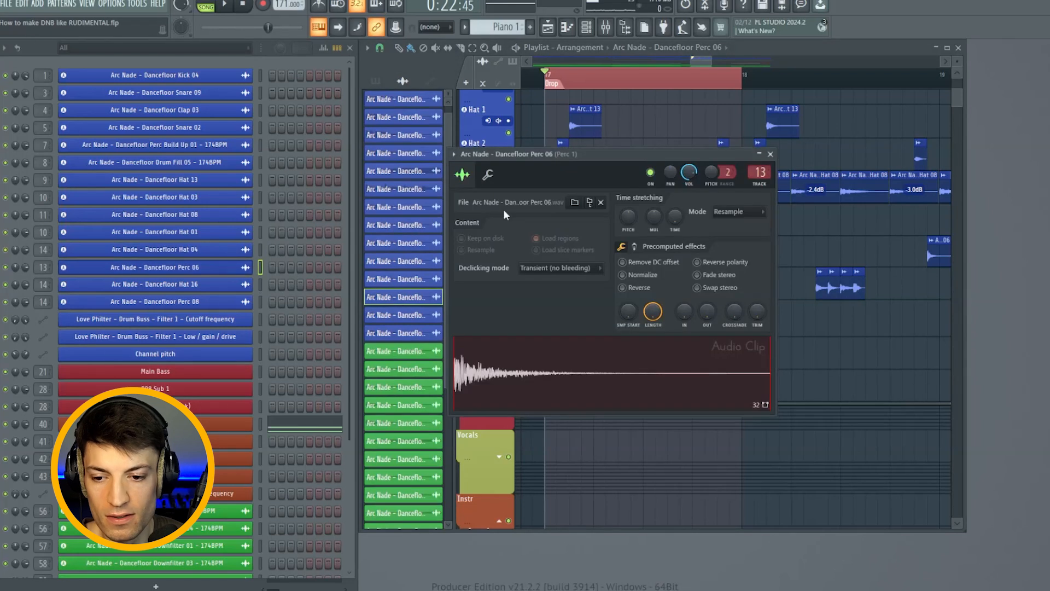
{"action": "left_click", "coordinate": [770, 154]}
{"action": "left_click", "coordinate": [847, 289]}
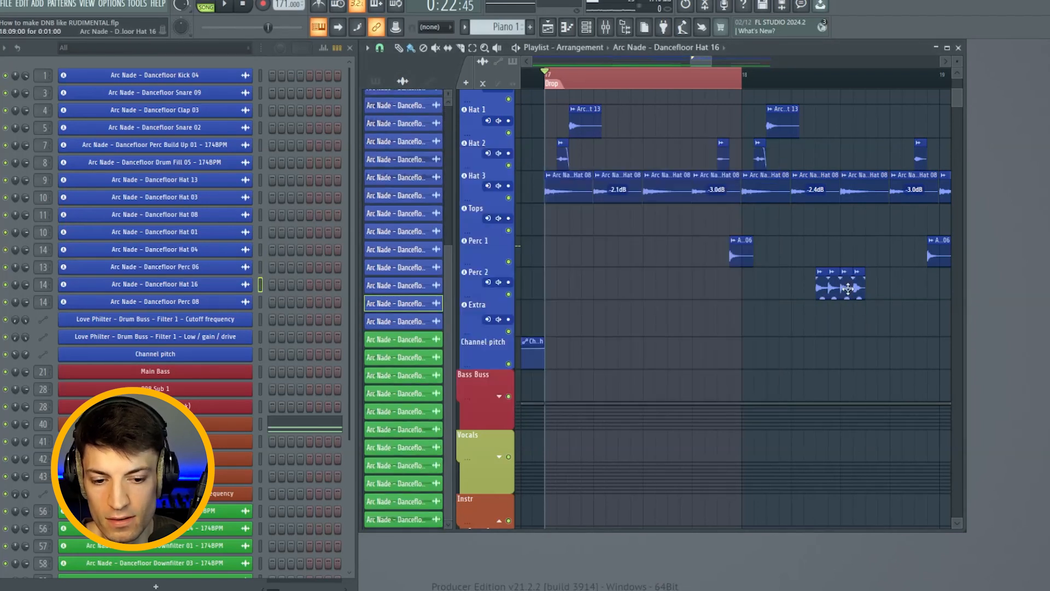
{"action": "double_click", "coordinate": [847, 288]}
{"action": "left_click_drag", "start_coordinate": [297, 199], "coordinate": [621, 172]}
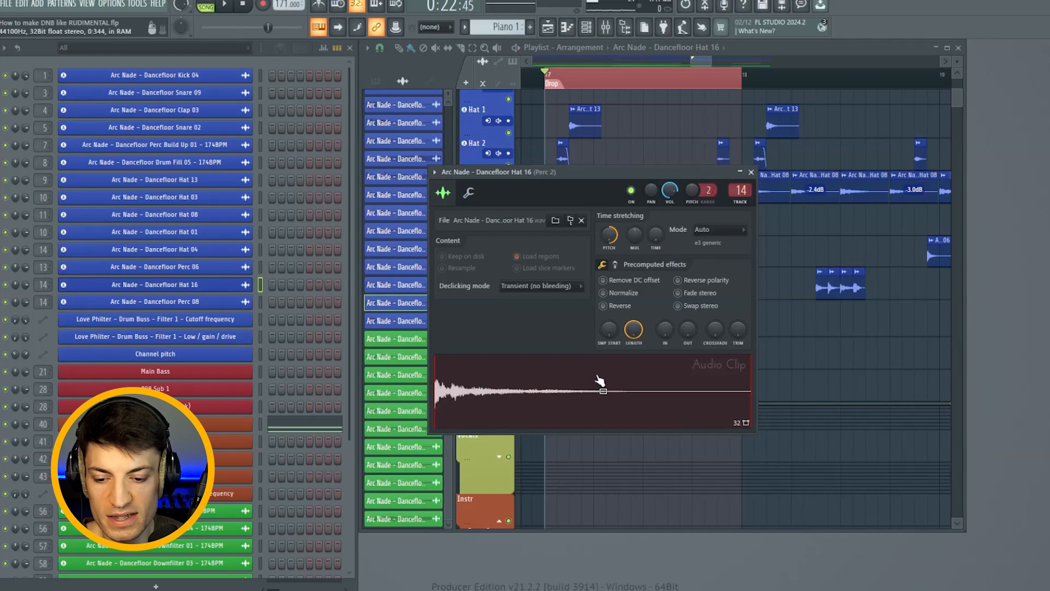
{"action": "left_click", "coordinate": [751, 172]}
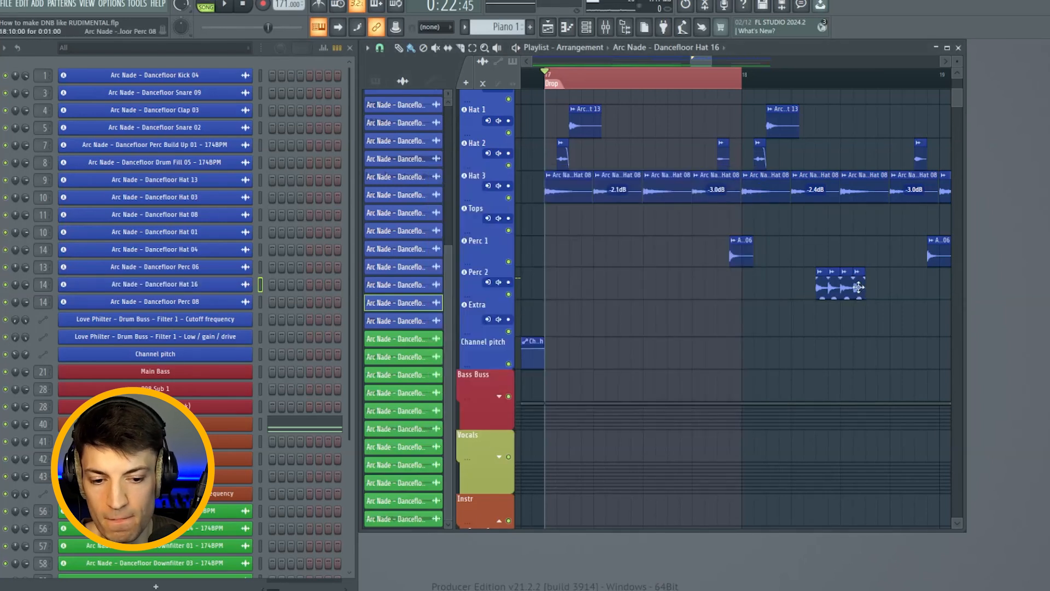
{"action": "double_click", "coordinate": [857, 287]}
{"action": "left_click_drag", "start_coordinate": [206, 106], "coordinate": [622, 119]}
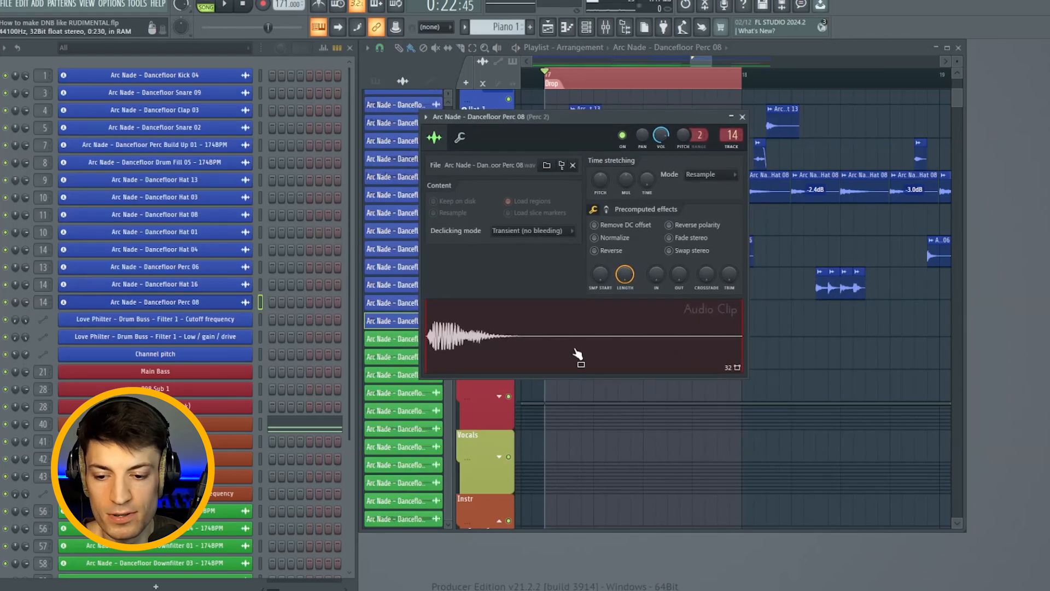
Place the Hat 04, Perc 06, Hat 16 and Perc 08 clips consecutively from step 7 of bar 17 on Perc 2 and audition that track soloed.
{"action": "mouse_move", "coordinate": [769, 281]}
{"action": "left_mouse_down"}
{"action": "mouse_move", "coordinate": [872, 291]}
{"action": "mouse_move", "coordinate": [623, 288]}
{"action": "left_mouse_up"}
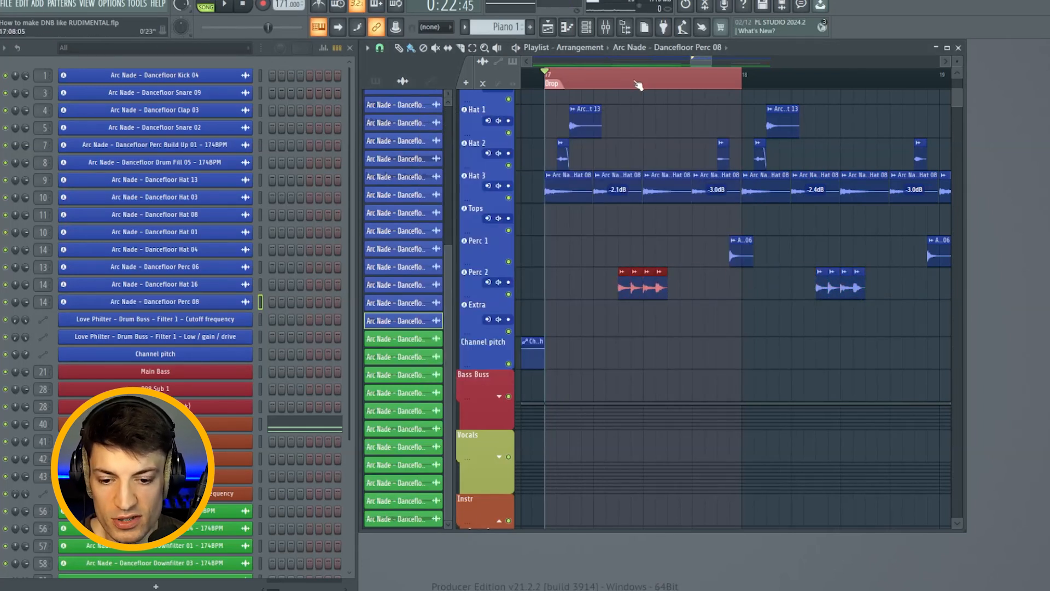
{"action": "scroll", "coordinate": [639, 85], "scroll_direction": "up", "scroll_amount": 5}
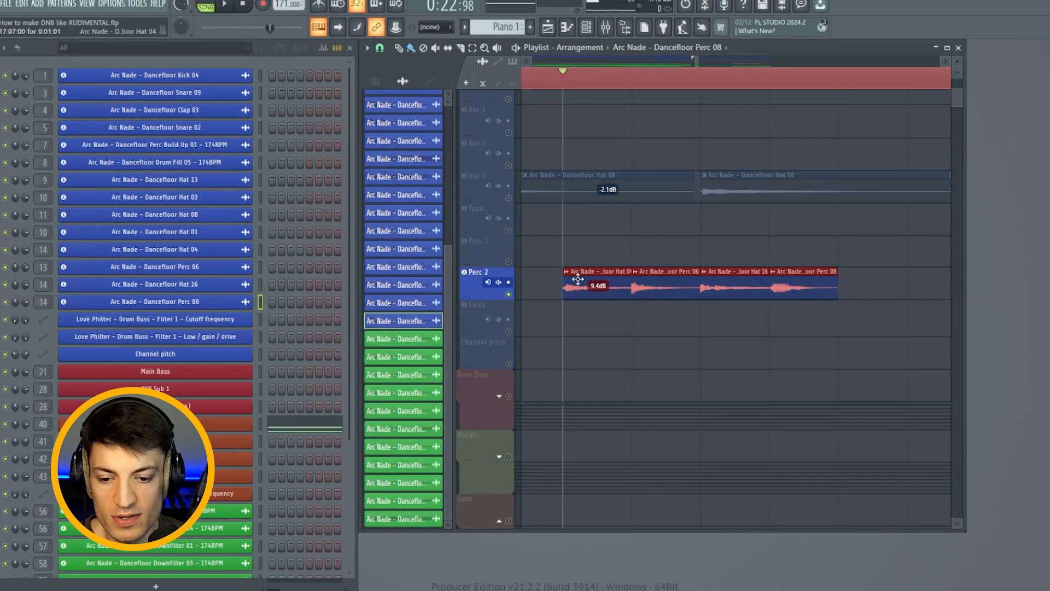
{"action": "key", "text": "space"}
{"action": "left_click", "coordinate": [509, 198]}
{"action": "key", "text": "space"}
{"action": "left_click", "coordinate": [509, 198]}
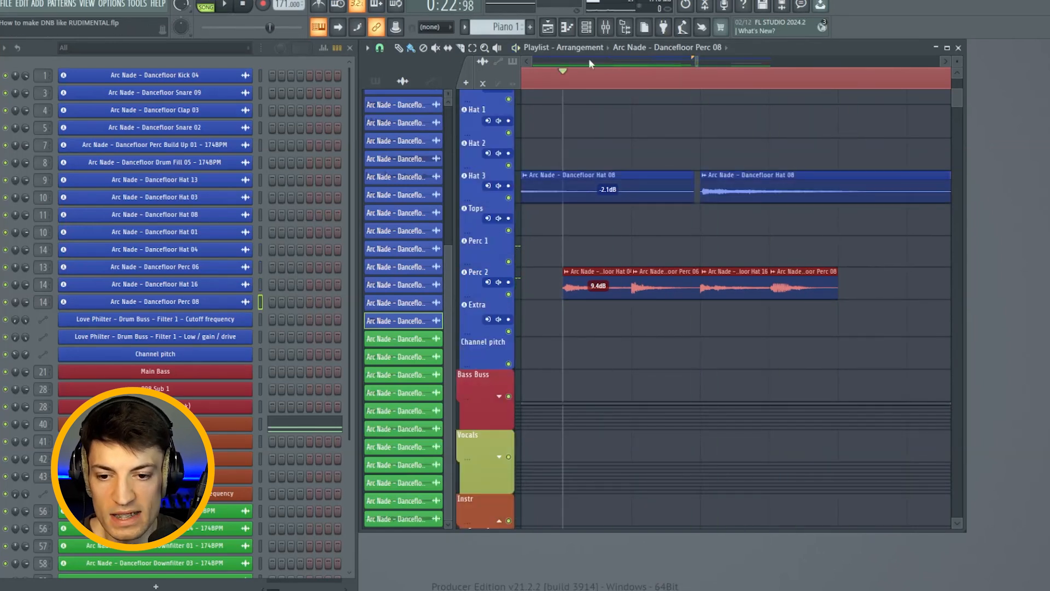
Play back the bar 17 loop with all tracks unmuted.
{"action": "scroll", "coordinate": [571, 85], "scroll_direction": "down", "scroll_amount": 6}
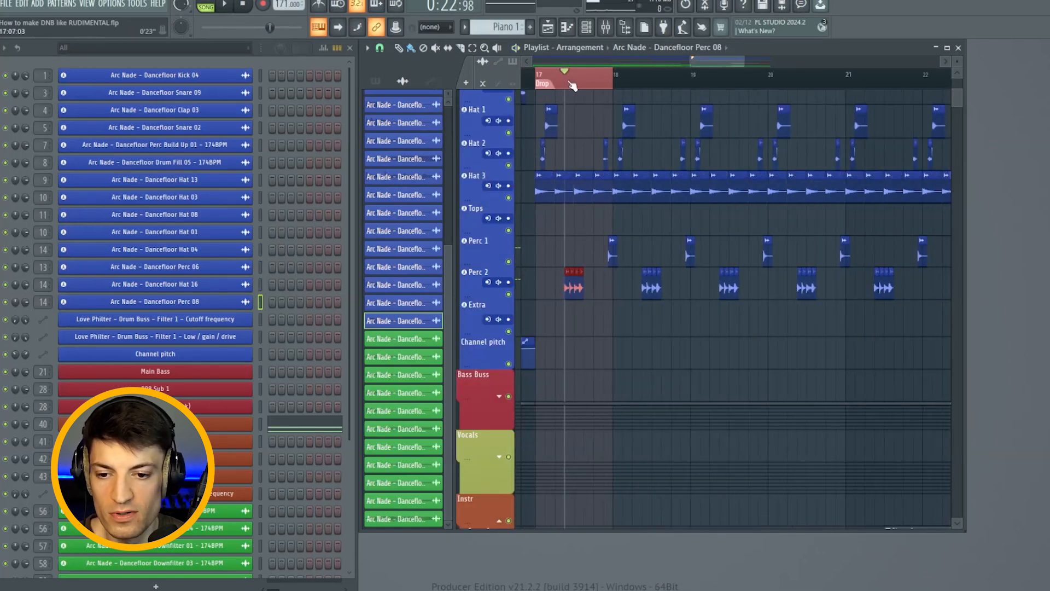
{"action": "key", "text": "space"}
{"action": "scroll", "coordinate": [553, 141], "scroll_direction": "up", "scroll_amount": 5}
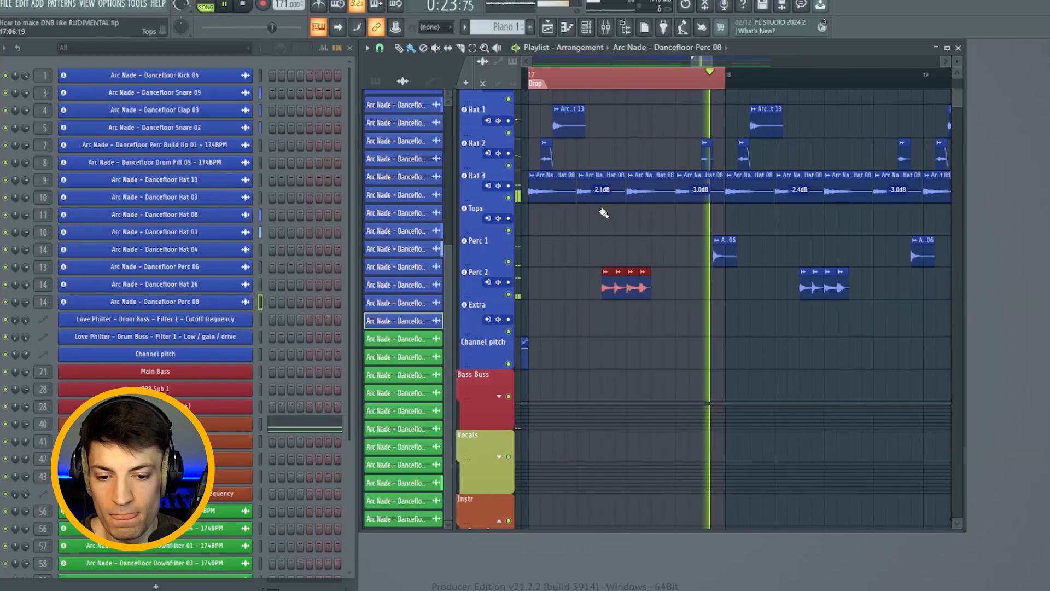
{"action": "key", "text": "space"}
Examine the full drum arrangement of the drop from bar 17 to bar 25 across the kick, clap, hat and percussion tracks.
{"action": "scroll", "coordinate": [609, 88], "scroll_direction": "down", "scroll_amount": 5}
{"action": "scroll", "coordinate": [609, 87], "scroll_direction": "down", "scroll_amount": 2}
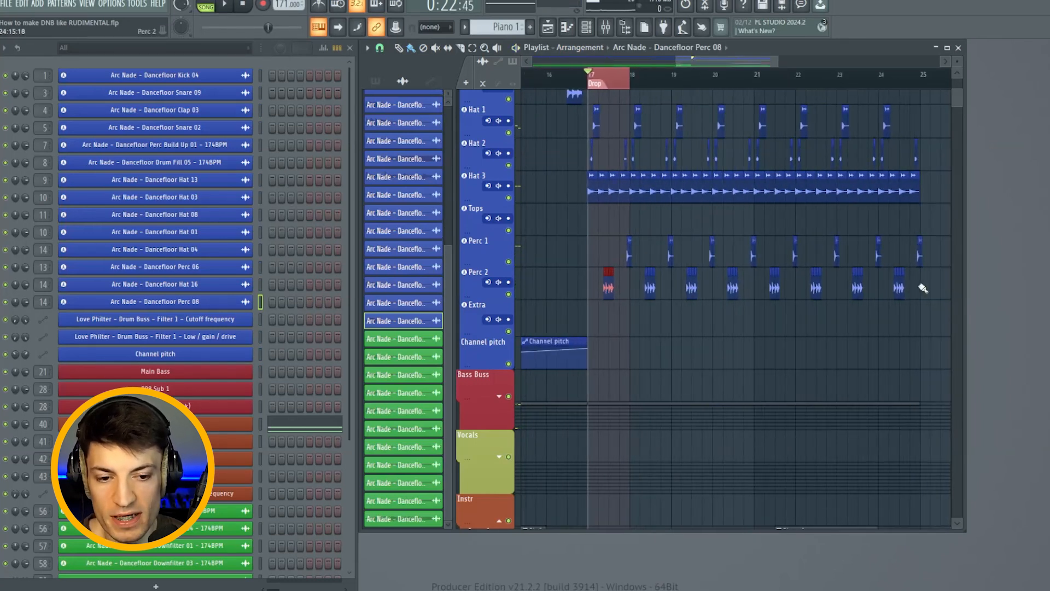
{"action": "scroll", "coordinate": [921, 290], "scroll_direction": "up", "scroll_amount": 5}
{"action": "scroll", "coordinate": [922, 290], "scroll_direction": "up", "scroll_amount": 3}
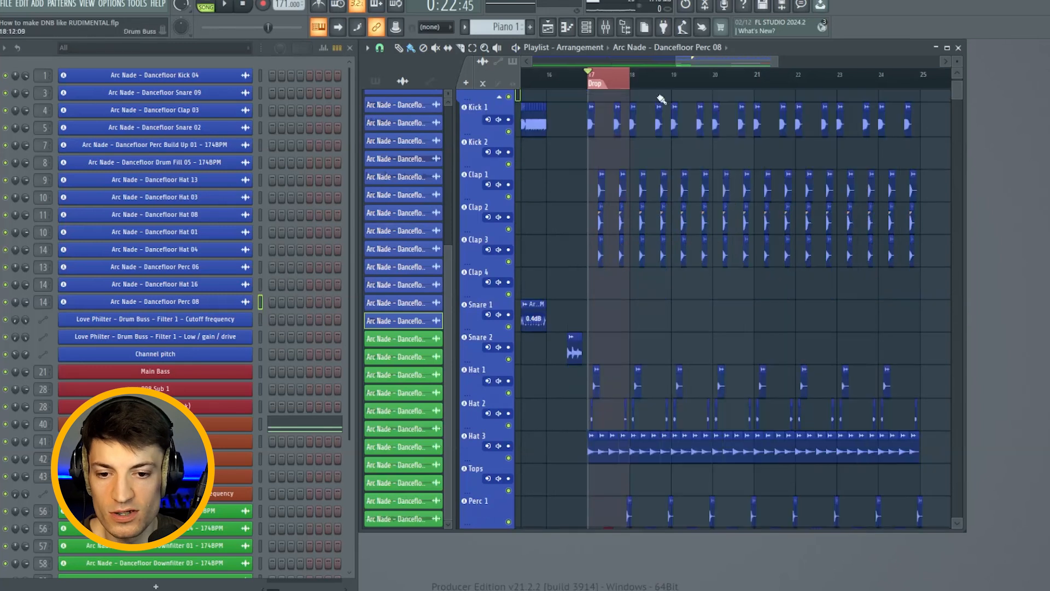
{"action": "double_click", "coordinate": [785, 88]}
{"action": "scroll", "coordinate": [713, 251], "scroll_direction": "down", "scroll_amount": 4}
{"action": "scroll", "coordinate": [729, 58], "scroll_direction": "down", "scroll_amount": 2}
{"action": "left_click_drag", "start_coordinate": [731, 59], "coordinate": [898, 59]}
{"action": "left_click_drag", "start_coordinate": [827, 82], "coordinate": [864, 86]}
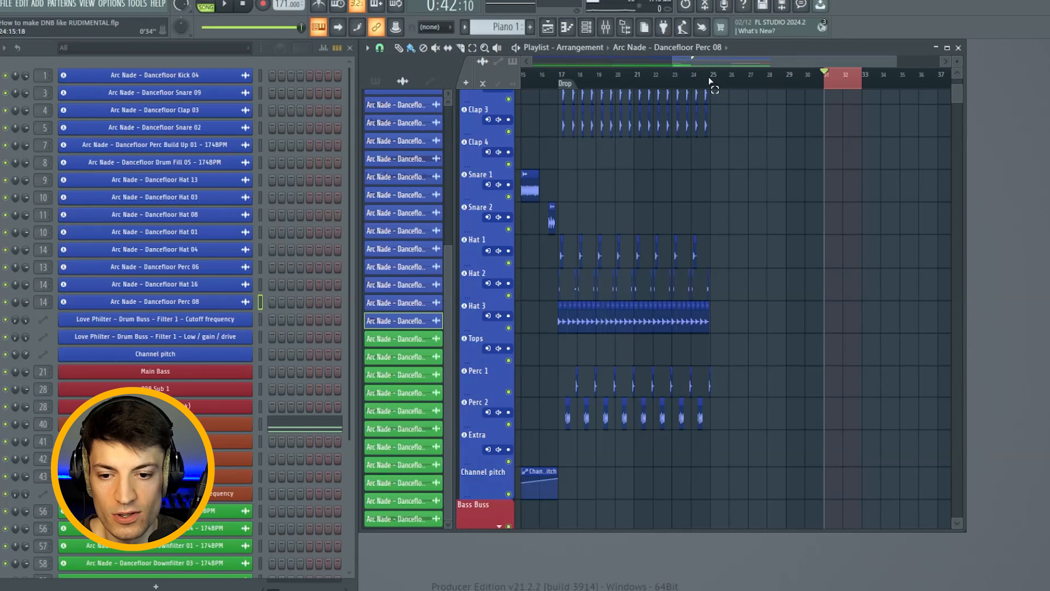
{"action": "left_click_drag", "start_coordinate": [710, 82], "coordinate": [557, 83]}
{"action": "left_click_drag", "start_coordinate": [699, 86], "coordinate": [723, 93]}
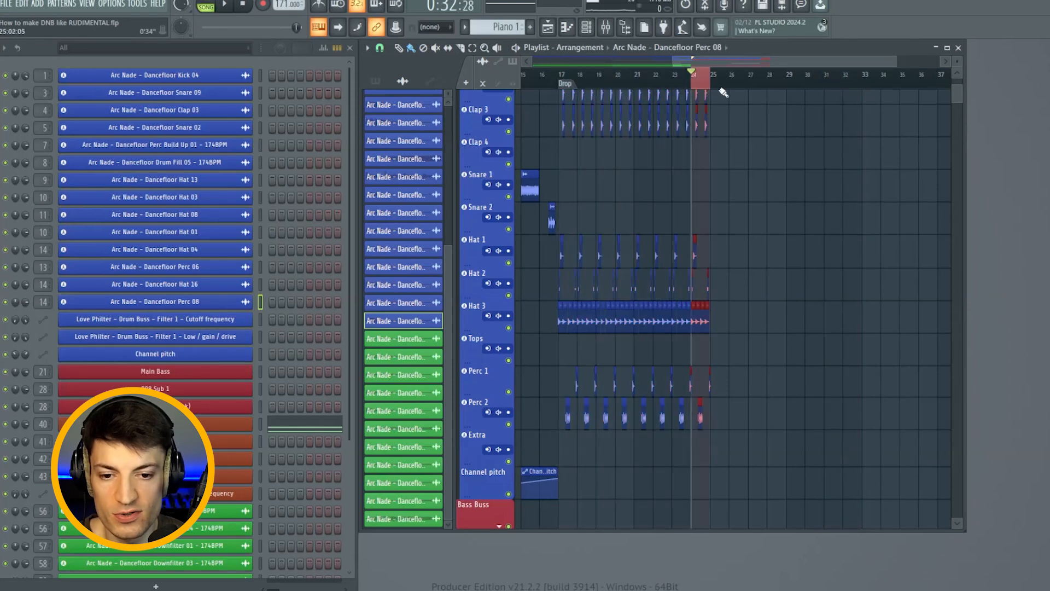
{"action": "left_click_drag", "start_coordinate": [826, 82], "coordinate": [982, 52]}
{"action": "scroll", "coordinate": [866, 81], "scroll_direction": "down", "scroll_amount": 3}
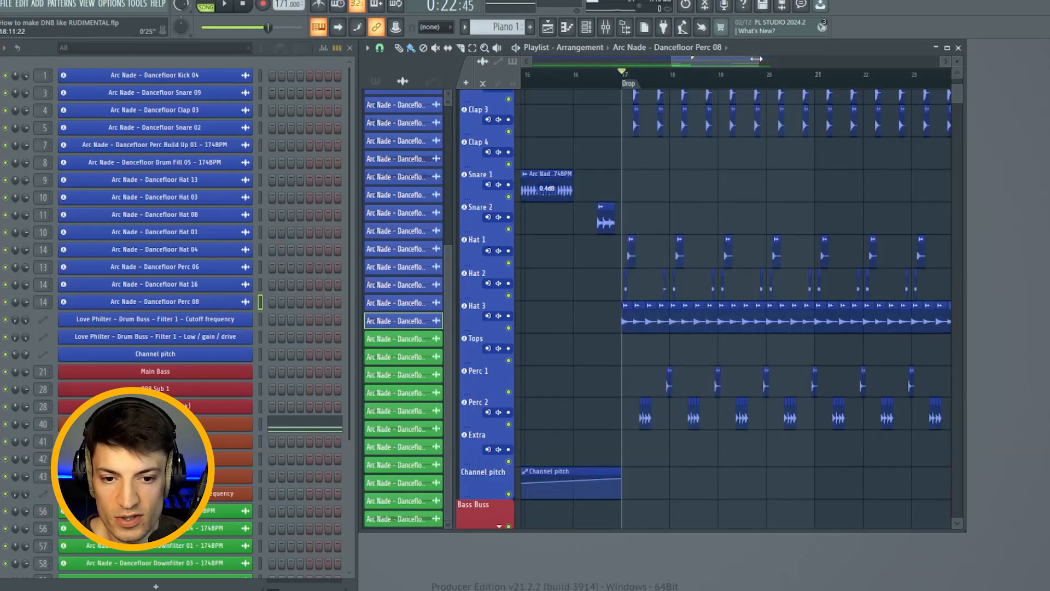
{"action": "left_click_drag", "start_coordinate": [757, 59], "coordinate": [812, 59]}
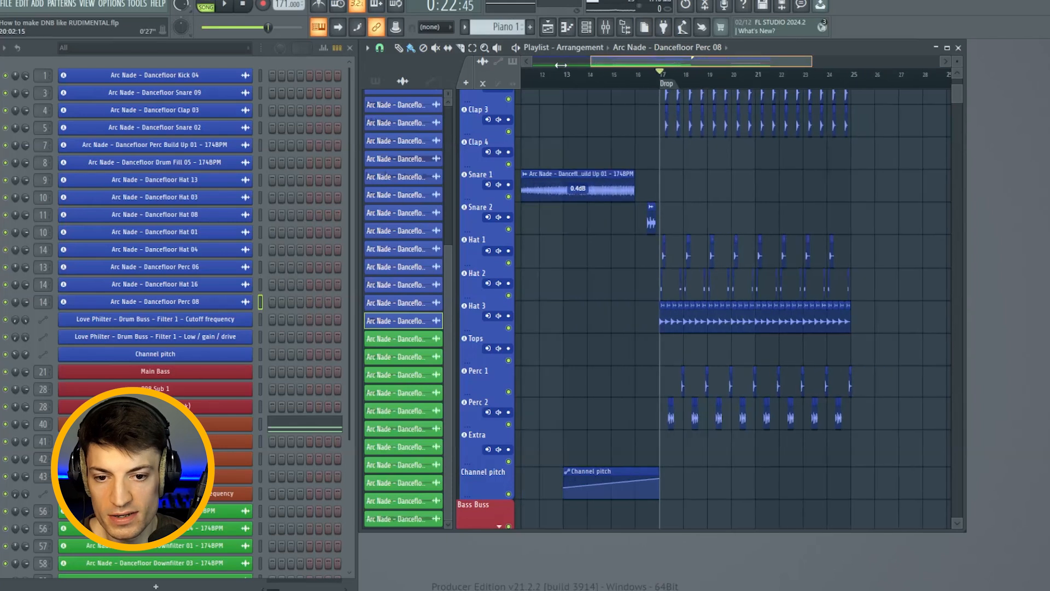
Review the Love Philter automation clips, select bars 1 to 16 in the playlist, and show the Drum Buss track in the mixer.
{"action": "scroll", "coordinate": [578, 265], "scroll_direction": "up", "scroll_amount": 5}
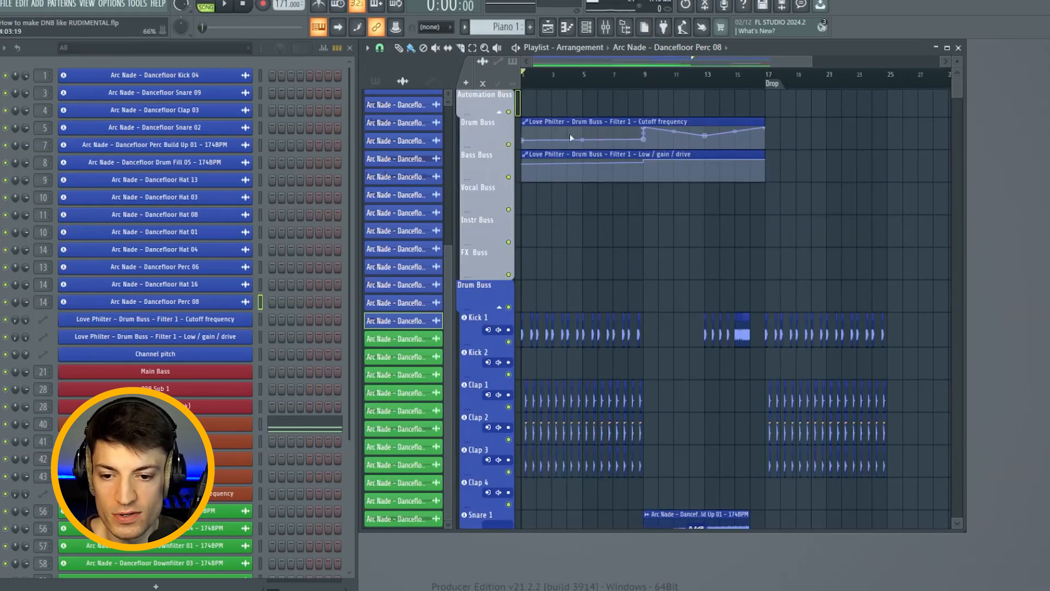
{"action": "left_click", "coordinate": [581, 122]}
{"action": "left_click", "coordinate": [584, 155]}
{"action": "key", "text": "F9"}
{"action": "left_click", "coordinate": [463, 260]}
{"action": "left_click_drag", "start_coordinate": [765, 82], "coordinate": [497, 112]}
{"action": "left_click", "coordinate": [351, 209]}
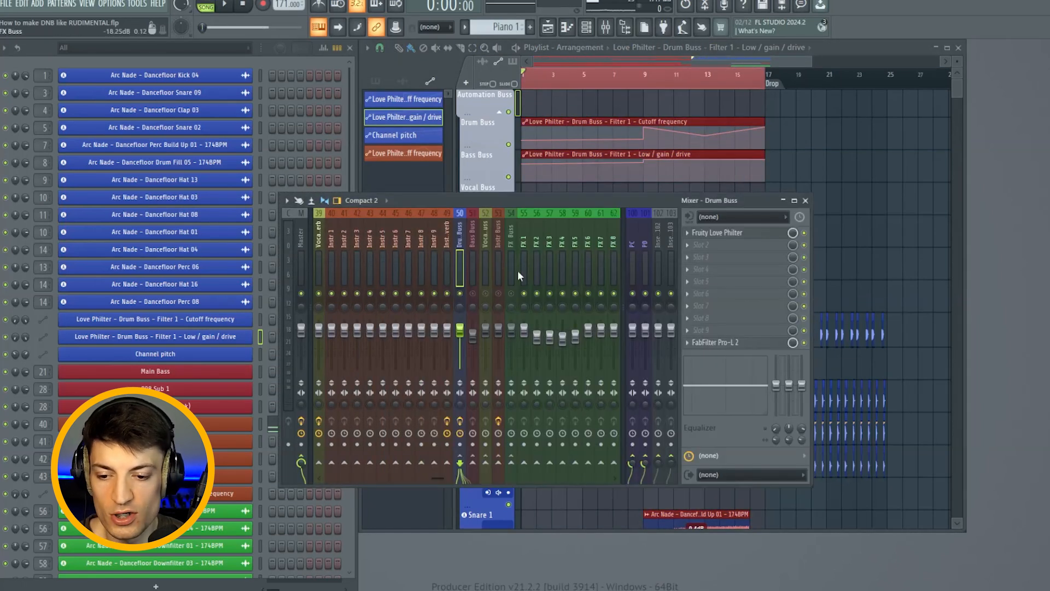
Widen and reposition the mixer, and inspect the effects and routing of the Clap Group, Kick 1 and Drum Reverb tracks.
{"action": "left_click_drag", "start_coordinate": [436, 476], "coordinate": [331, 478]}
{"action": "left_click_drag", "start_coordinate": [1017, 233], "coordinate": [1044, 233]}
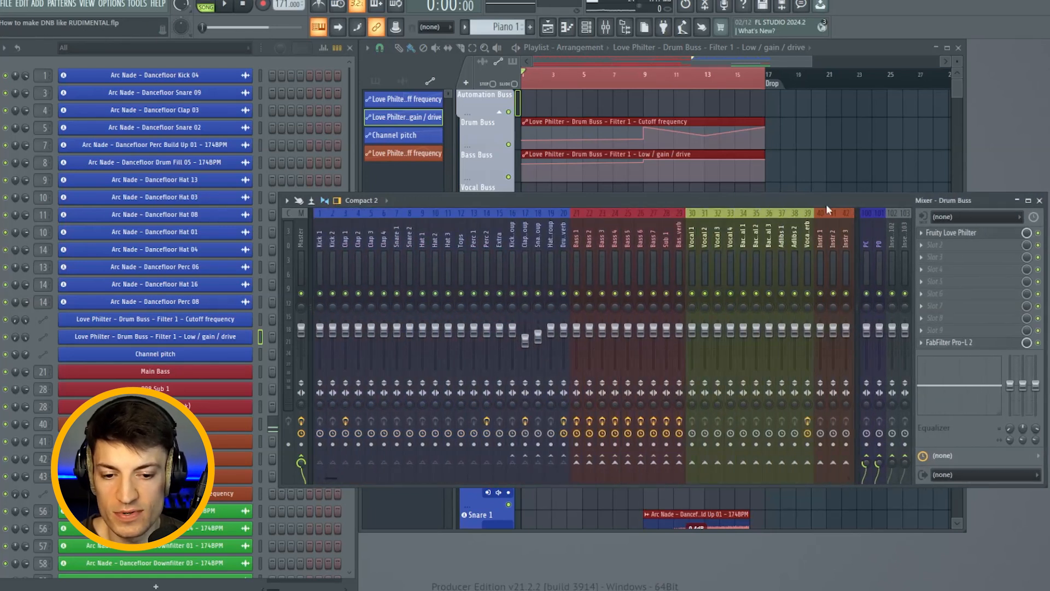
{"action": "left_click_drag", "start_coordinate": [825, 205], "coordinate": [800, 108]}
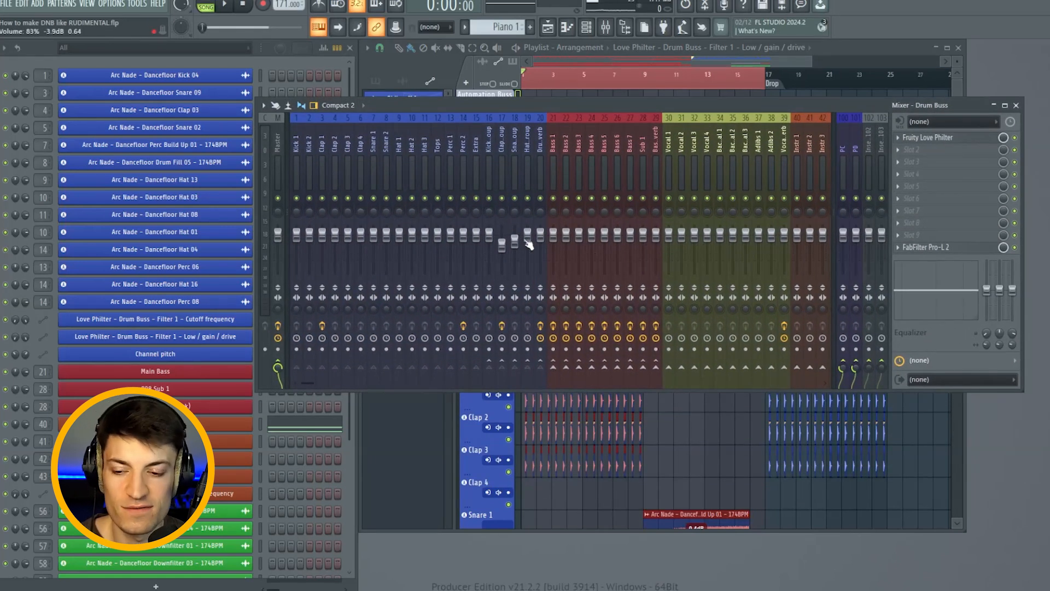
{"action": "left_click", "coordinate": [296, 170]}
{"action": "left_click", "coordinate": [503, 175]}
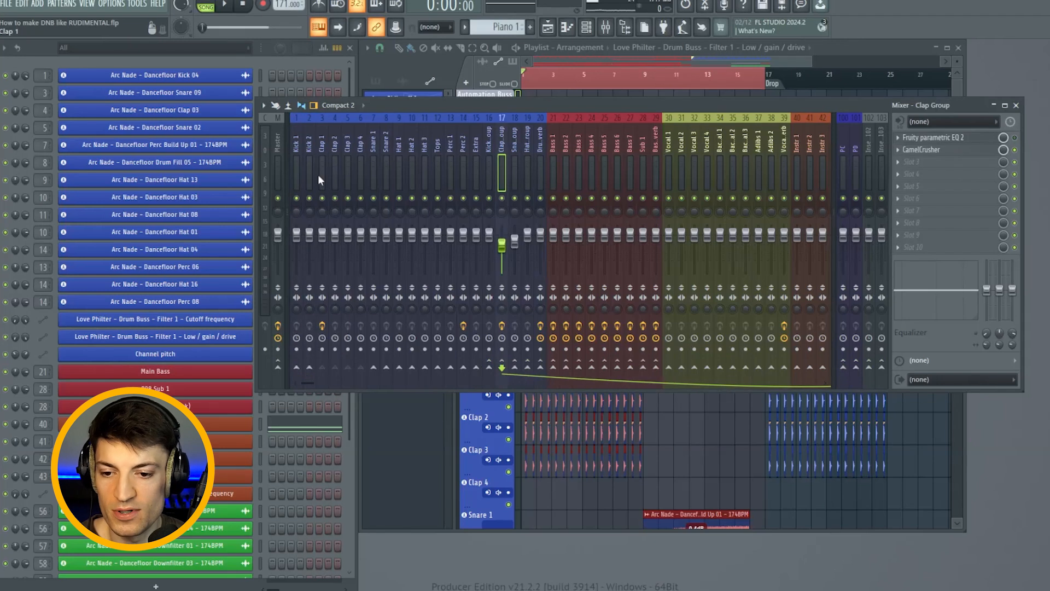
{"action": "left_click", "coordinate": [296, 180]}
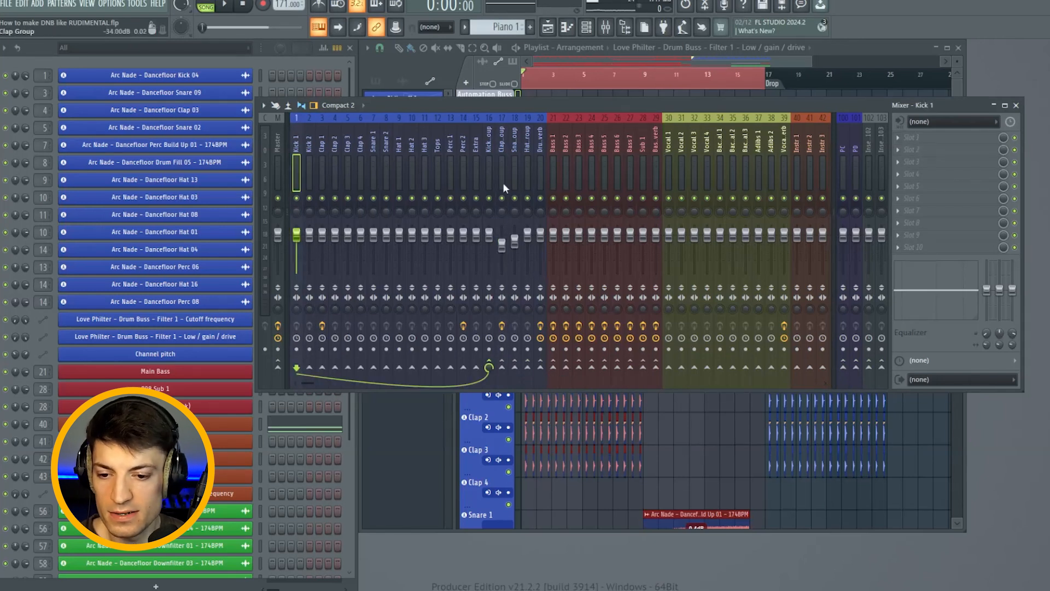
{"action": "left_click", "coordinate": [537, 170]}
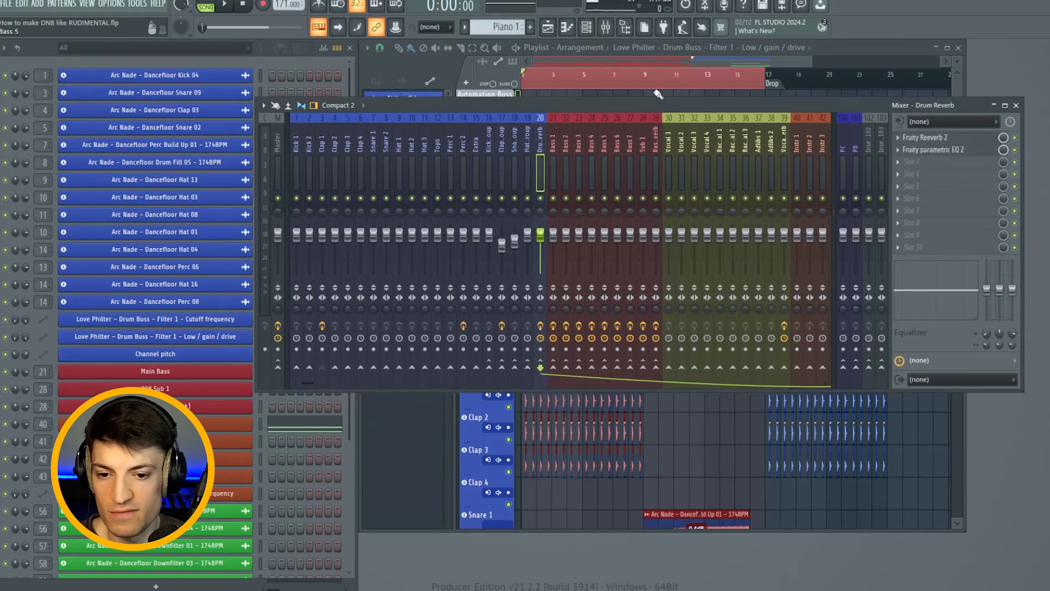
Play the song briefly and check the Kick Group, Clap Group and Hat Group mixer tracks.
{"action": "key", "text": "space"}
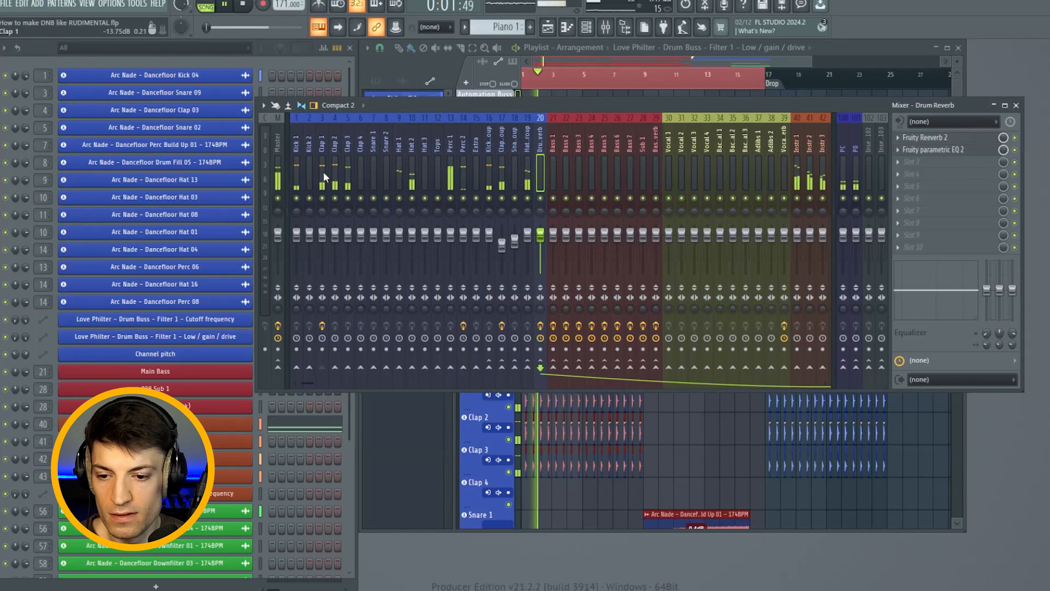
{"action": "left_click", "coordinate": [489, 175]}
{"action": "key", "text": "space"}
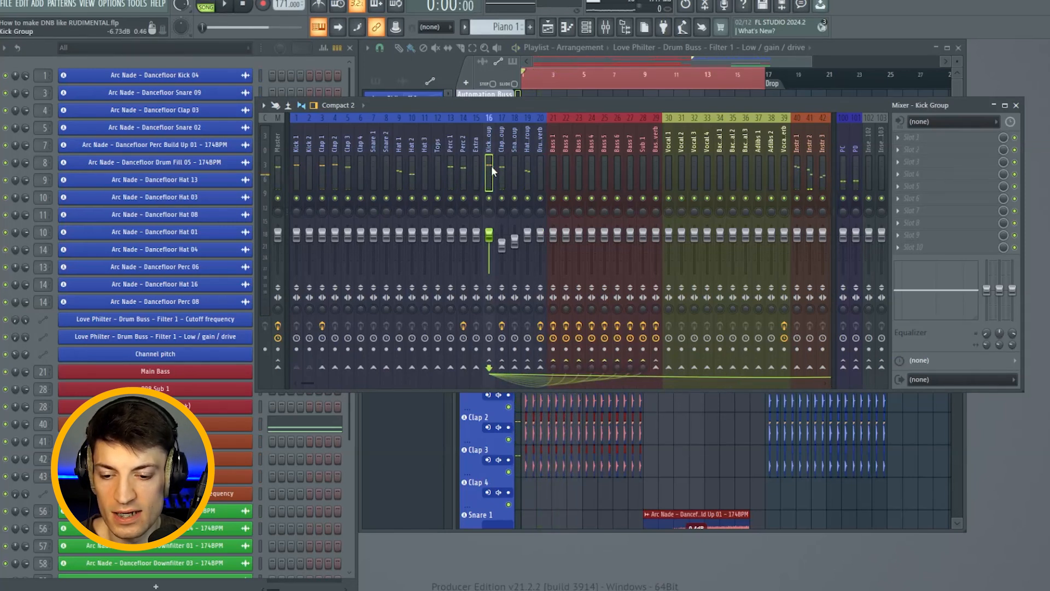
{"action": "left_click", "coordinate": [502, 169]}
{"action": "left_click", "coordinate": [528, 175]}
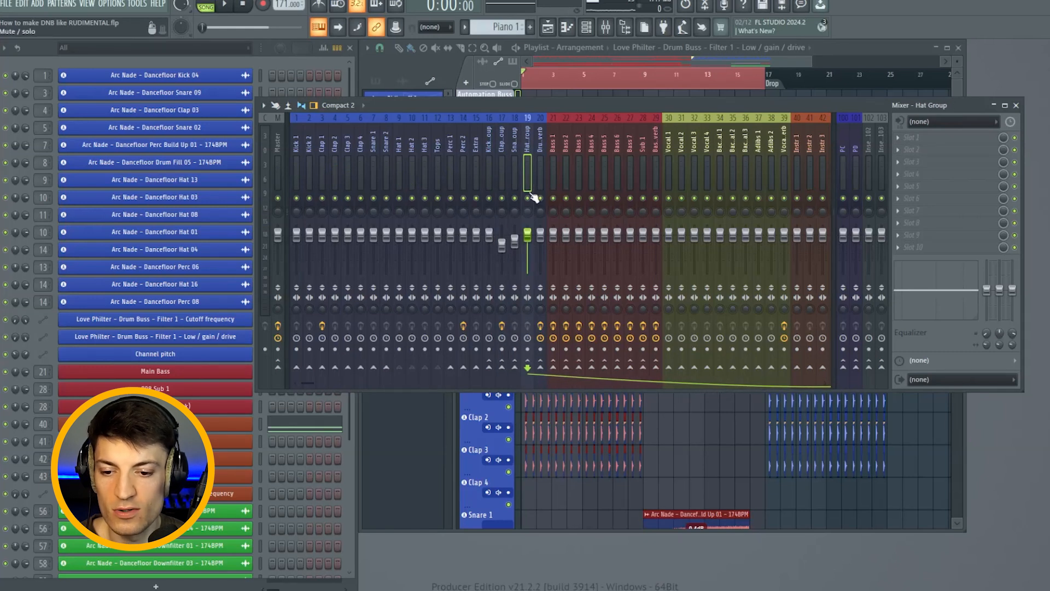
Play the song again and select the Drum Buss mixer track that receives the drum groups.
{"action": "scroll", "coordinate": [629, 191], "scroll_direction": "right", "scroll_amount": 5}
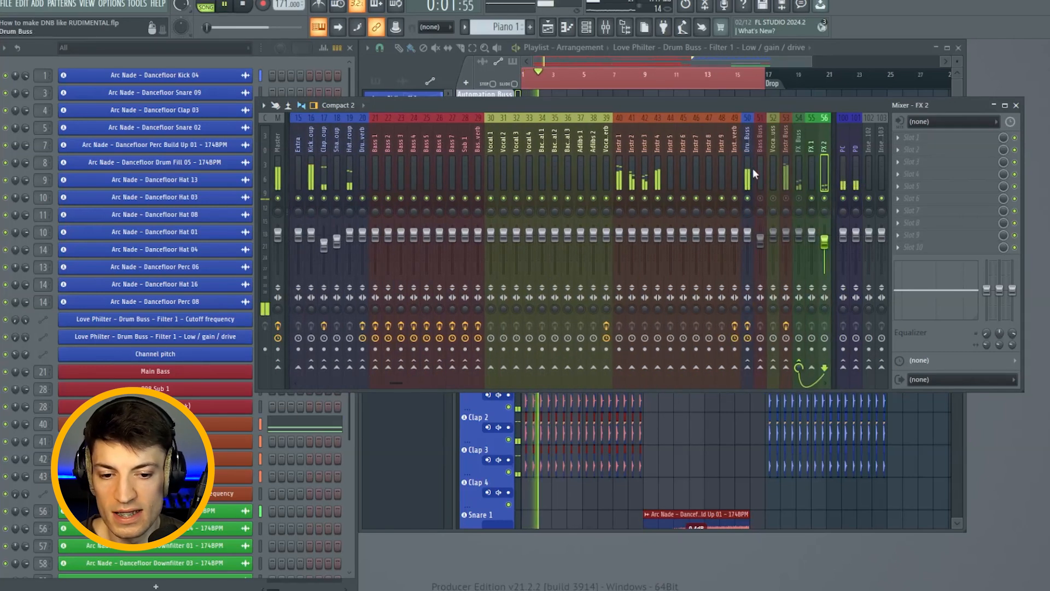
{"action": "left_click", "coordinate": [750, 169]}
{"action": "key", "text": "space"}
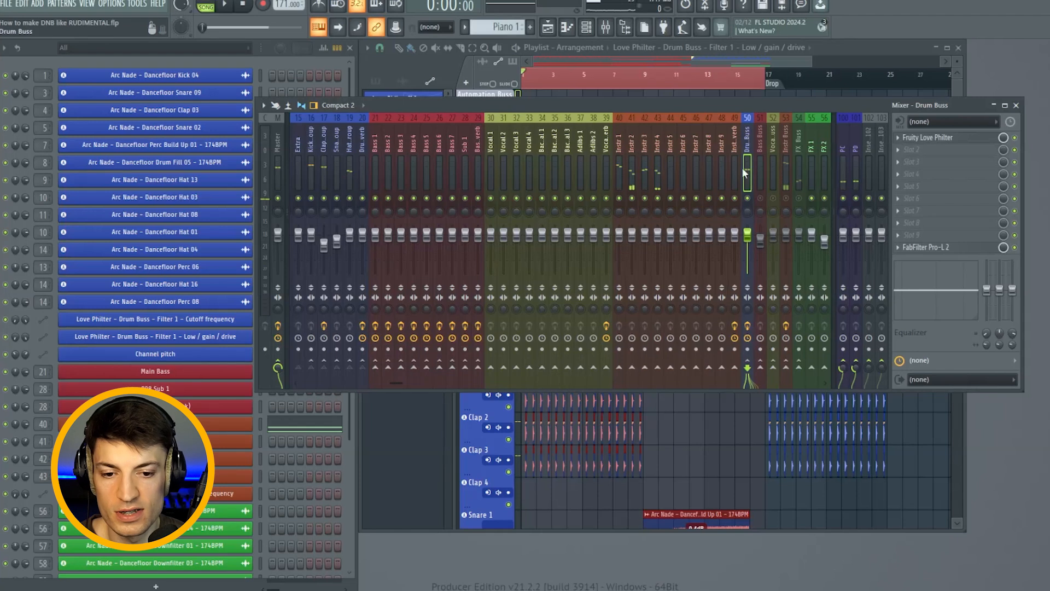
During playback, inspect Fruity Love Philter on the Drum Buss and view the automation options for its cutoff and low gain/drive.
{"action": "left_click", "coordinate": [930, 137]}
{"action": "left_click_drag", "start_coordinate": [279, 185], "coordinate": [549, 91]}
{"action": "key", "text": "space"}
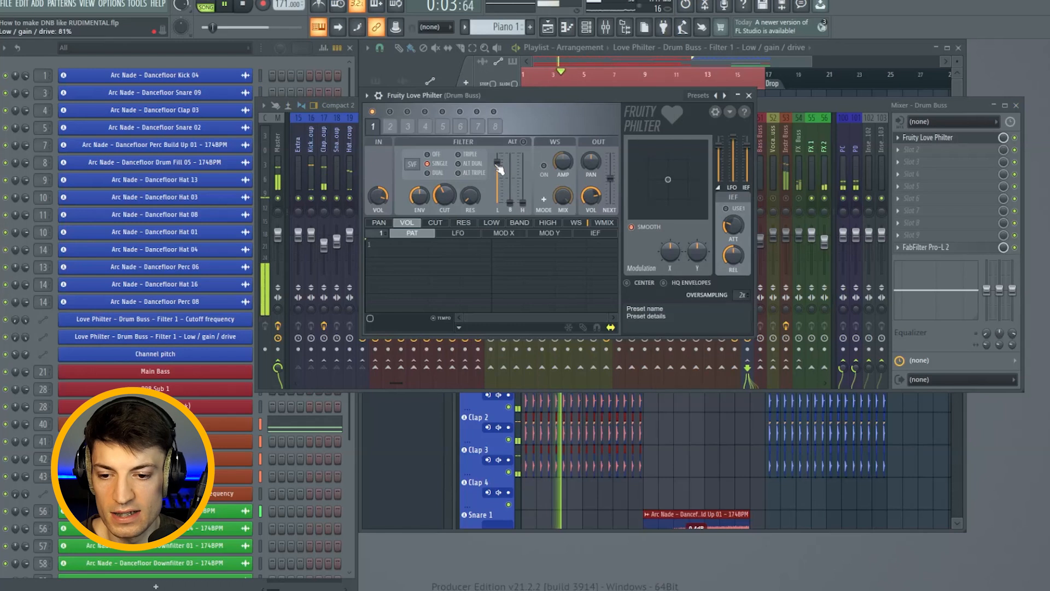
{"action": "right_click", "coordinate": [444, 196]}
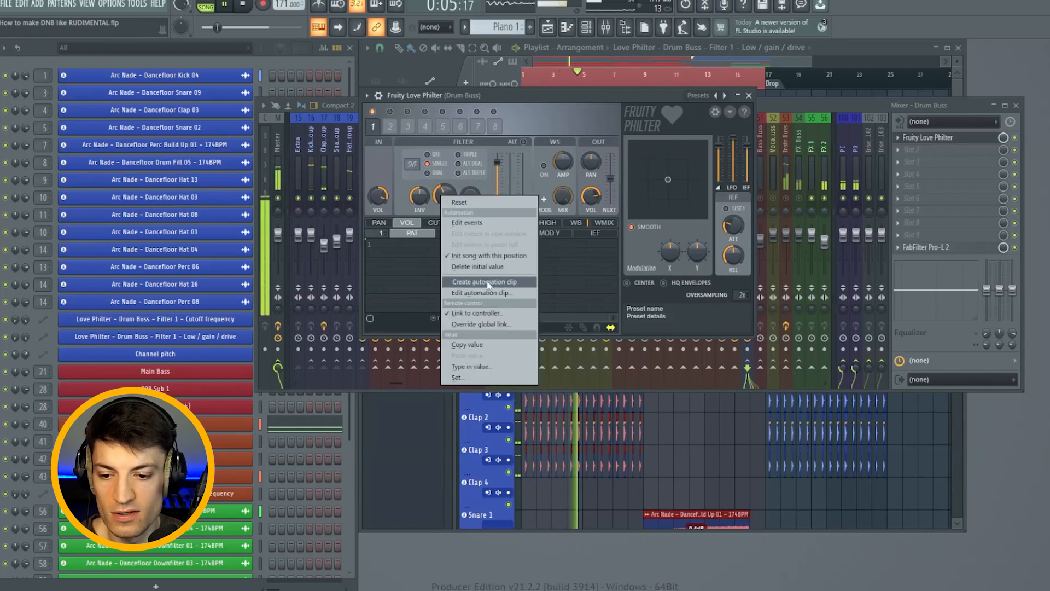
{"action": "right_click", "coordinate": [502, 163]}
{"action": "left_click", "coordinate": [749, 95]}
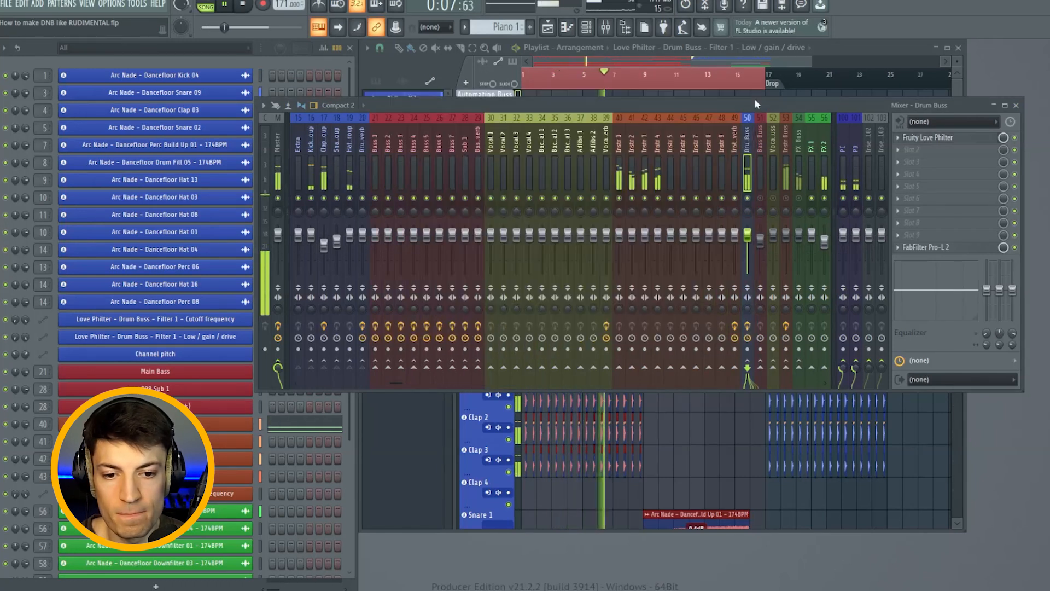
Close the mixer and listen to the filter automation leading into the drop at bar 17.
{"action": "left_click", "coordinate": [1016, 105]}
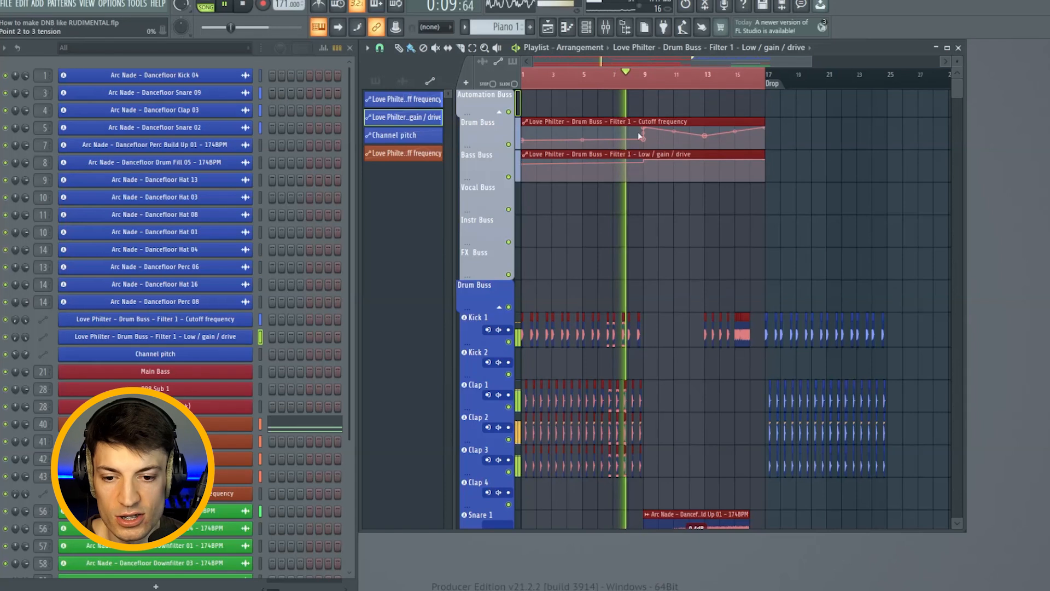
{"action": "scroll", "coordinate": [656, 110], "scroll_direction": "up", "scroll_amount": 4}
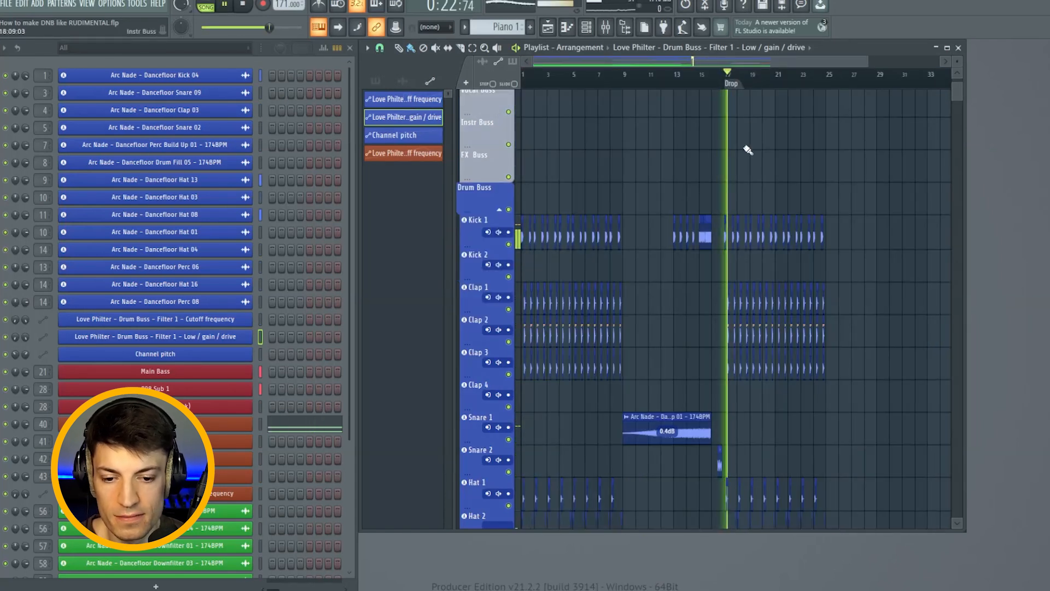
{"action": "scroll", "coordinate": [676, 89], "scroll_direction": "up", "scroll_amount": 2}
Set the playlist time selection to bars 9 to 16, deselect the clips, and show the Perc Build Up 01 clip on Snare 1.
{"action": "left_click_drag", "start_coordinate": [578, 86], "coordinate": [736, 90]}
{"action": "scroll", "coordinate": [661, 82], "scroll_direction": "up", "scroll_amount": 4}
{"action": "left_click_drag", "start_coordinate": [655, 61], "coordinate": [645, 62]}
{"action": "key", "text": "ctrl+d"}
{"action": "scroll", "coordinate": [695, 159], "scroll_direction": "down", "scroll_amount": 3}
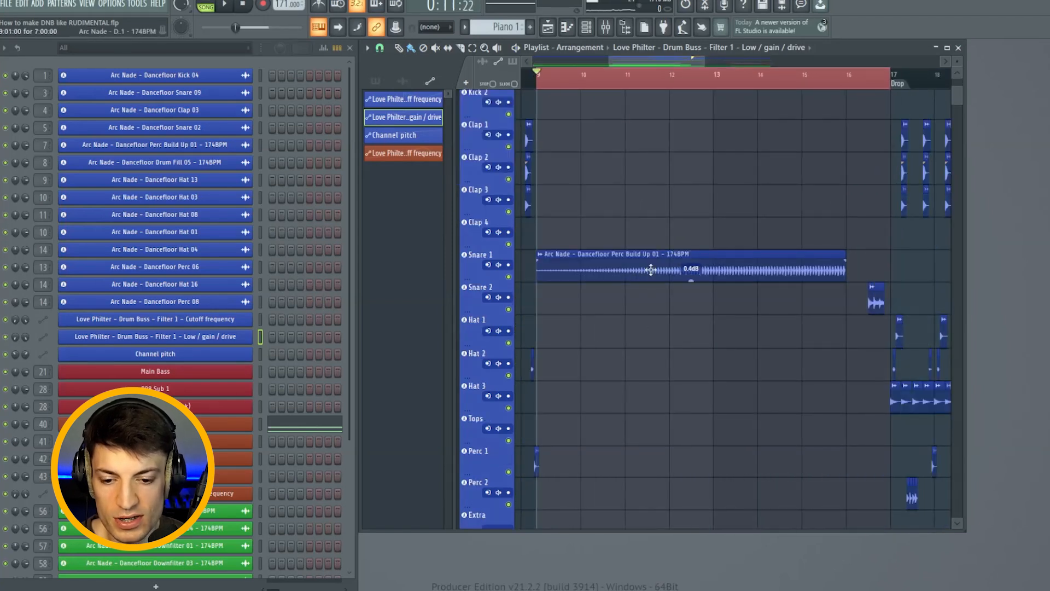
Play the build-up from bar 9 and bring the Kick 1 clips starting at bar 13 into view.
{"action": "scroll", "coordinate": [666, 276], "scroll_direction": "down", "scroll_amount": 1}
{"action": "key", "text": "space"}
{"action": "left_click_drag", "start_coordinate": [665, 60], "coordinate": [684, 60]}
{"action": "scroll", "coordinate": [657, 120], "scroll_direction": "up", "scroll_amount": 3}
{"action": "key", "text": "space"}
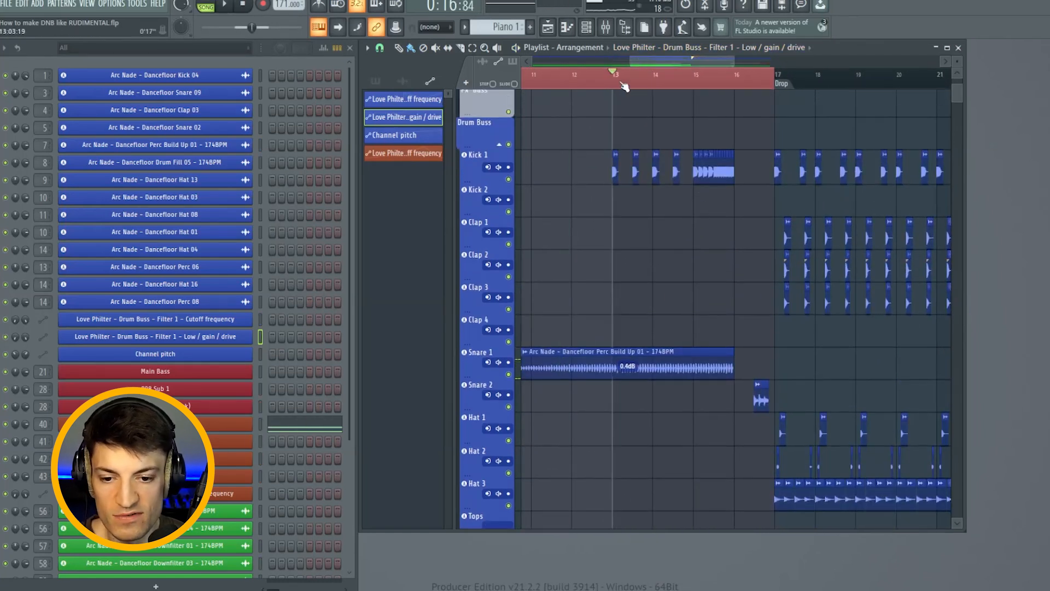
Play the Kick 1 roll and Perc Build Up 01 from bar 13 up to the pause at bar 16.
{"action": "scroll", "coordinate": [624, 86], "scroll_direction": "up", "scroll_amount": 3}
{"action": "key", "text": "space"}
{"action": "left_click_drag", "start_coordinate": [675, 57], "coordinate": [687, 58]}
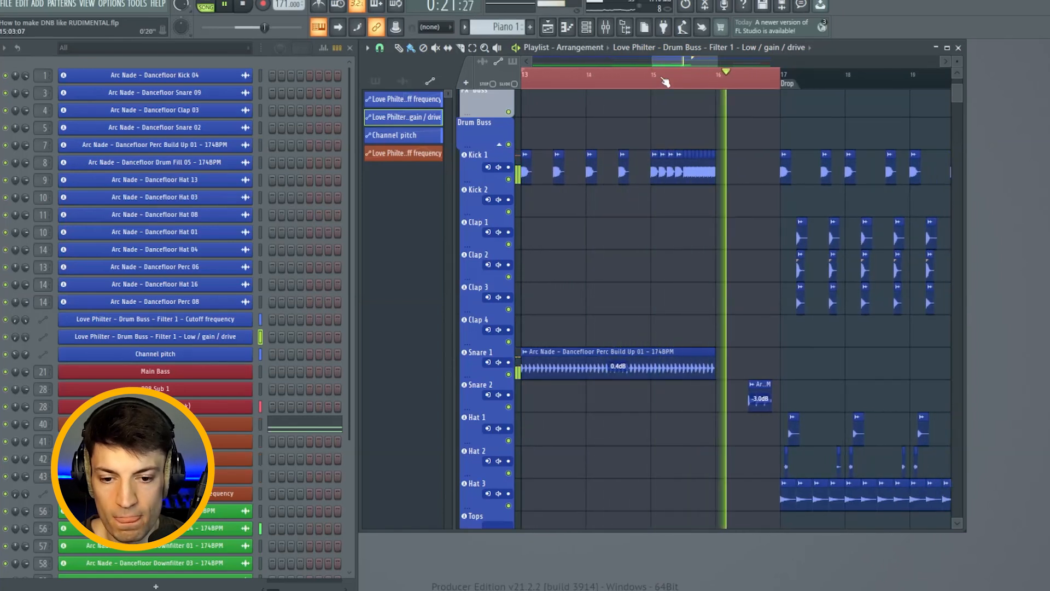
{"action": "scroll", "coordinate": [665, 80], "scroll_direction": "down", "scroll_amount": 3}
{"action": "key", "text": "space"}
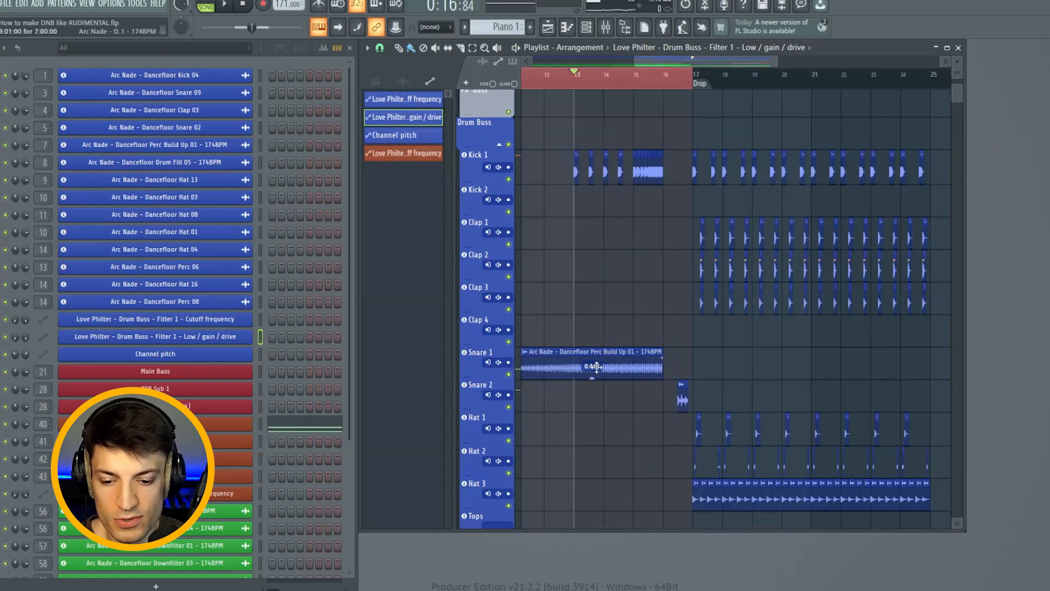
Open the Perc Build Up 01 clip's channel settings on Snare 1 and choose Stretch as its time-stretching mode.
{"action": "scroll", "coordinate": [596, 366], "scroll_direction": "down", "scroll_amount": 5}
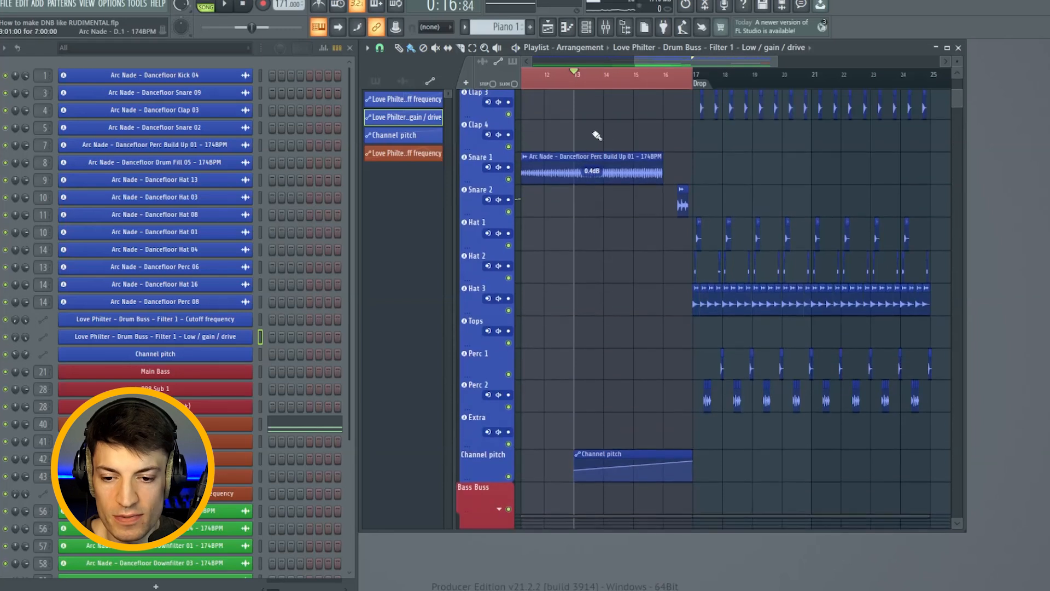
{"action": "scroll", "coordinate": [598, 84], "scroll_direction": "up", "scroll_amount": 2}
{"action": "double_click", "coordinate": [612, 164]}
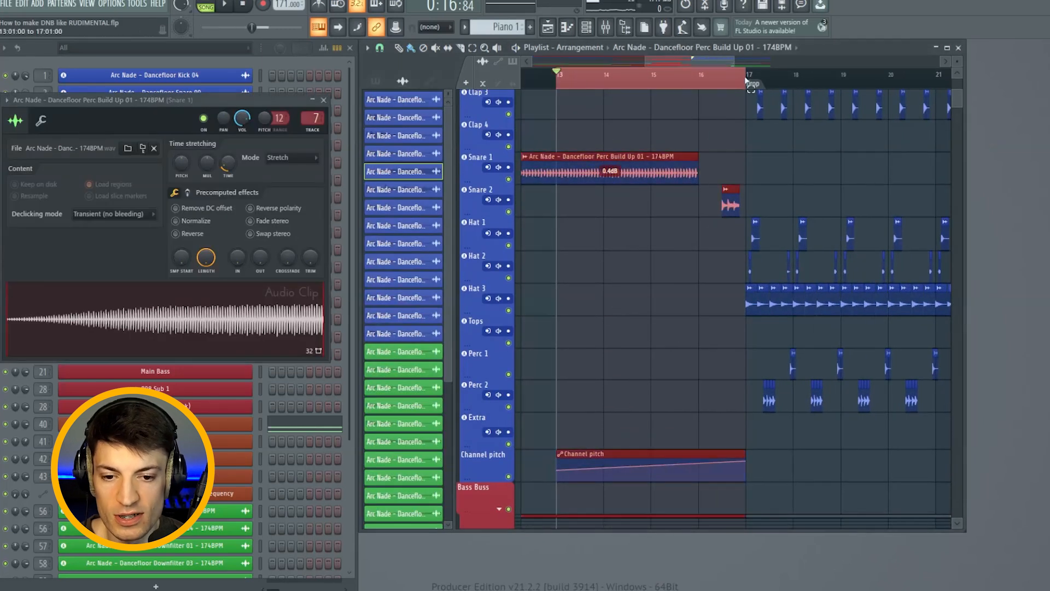
{"action": "left_click_drag", "start_coordinate": [208, 103], "coordinate": [662, 91]}
{"action": "left_click", "coordinate": [733, 147]}
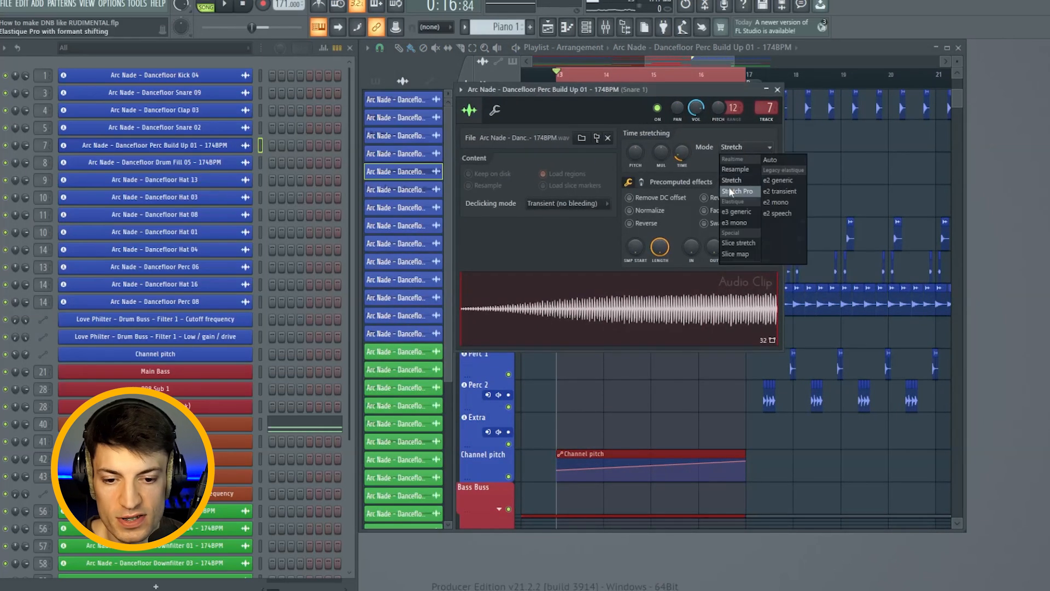
{"action": "left_click", "coordinate": [732, 180]}
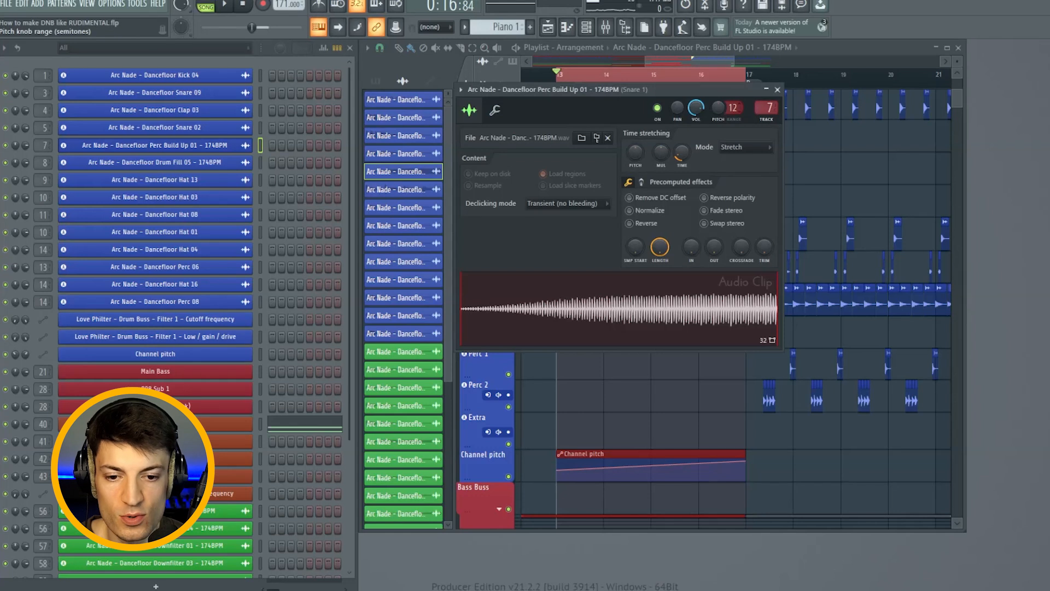
View the automation options of the clip's pitch knob, close the channel settings and inspect the Channel pitch automation clip.
{"action": "right_click", "coordinate": [716, 111]}
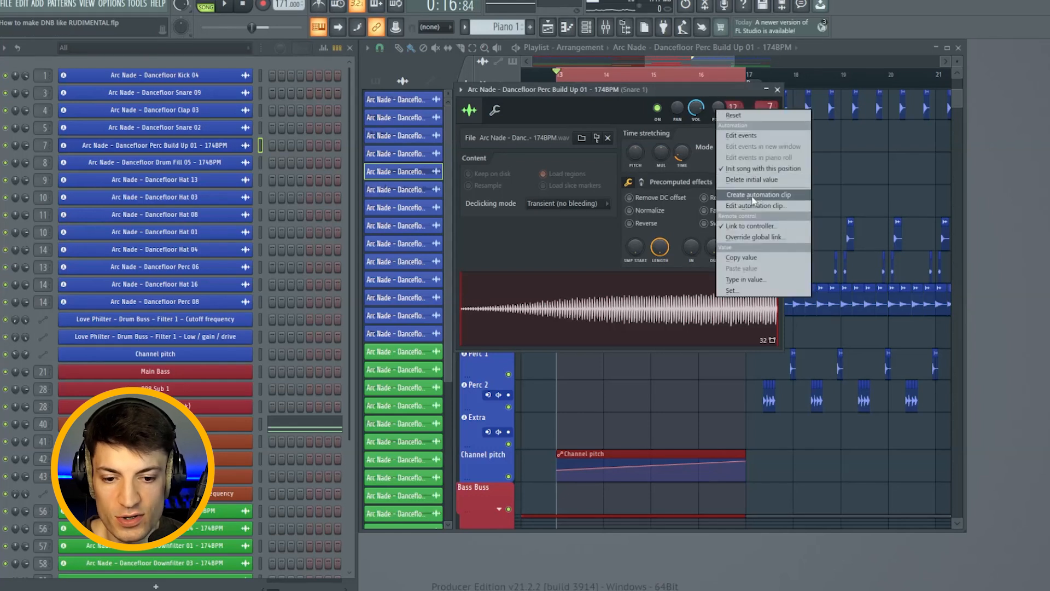
{"action": "left_click", "coordinate": [777, 89]}
{"action": "scroll", "coordinate": [733, 181], "scroll_direction": "down", "scroll_amount": 3}
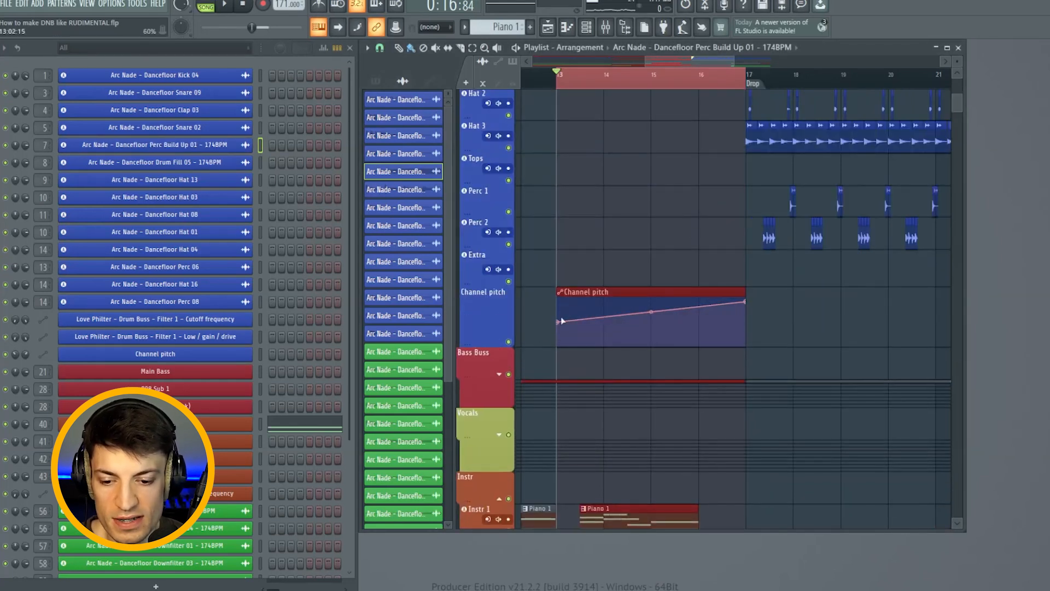
{"action": "right_click", "coordinate": [700, 295]}
{"action": "left_click_drag", "start_coordinate": [700, 296], "coordinate": [765, 300]}
{"action": "key", "text": "ctrl+z"}
Inspect the Drum Fill 05 clip on Snare 2 in its channel settings and close them.
{"action": "scroll", "coordinate": [776, 235], "scroll_direction": "up", "scroll_amount": 4}
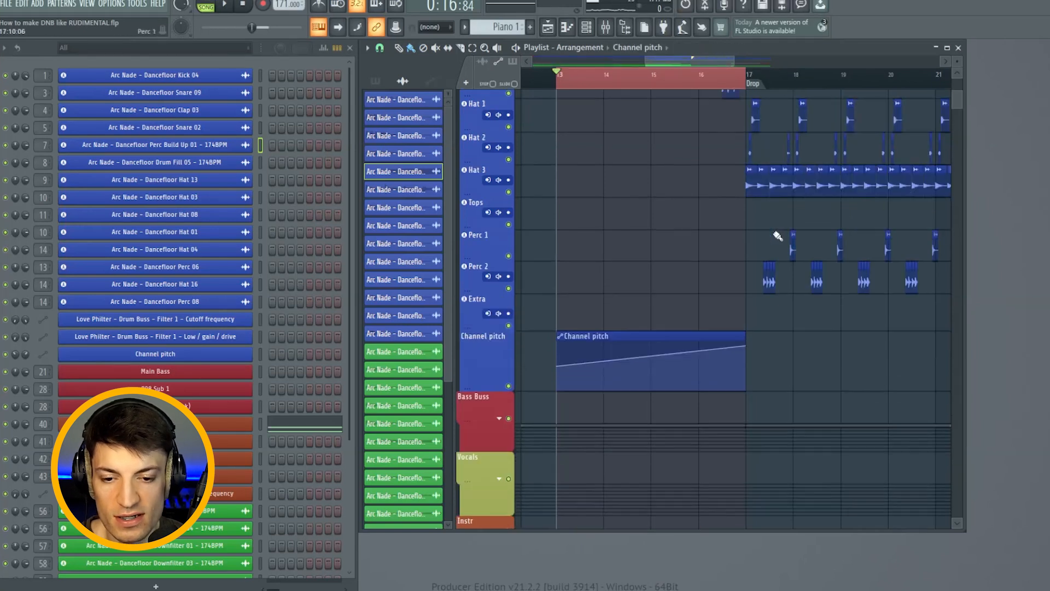
{"action": "scroll", "coordinate": [690, 96], "scroll_direction": "up", "scroll_amount": 4}
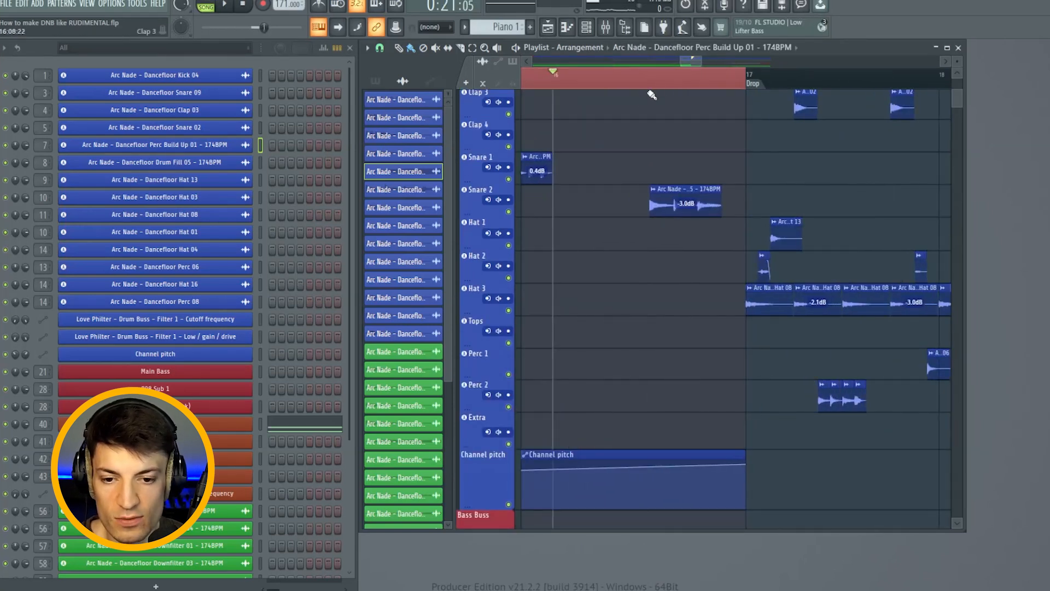
{"action": "double_click", "coordinate": [663, 212]}
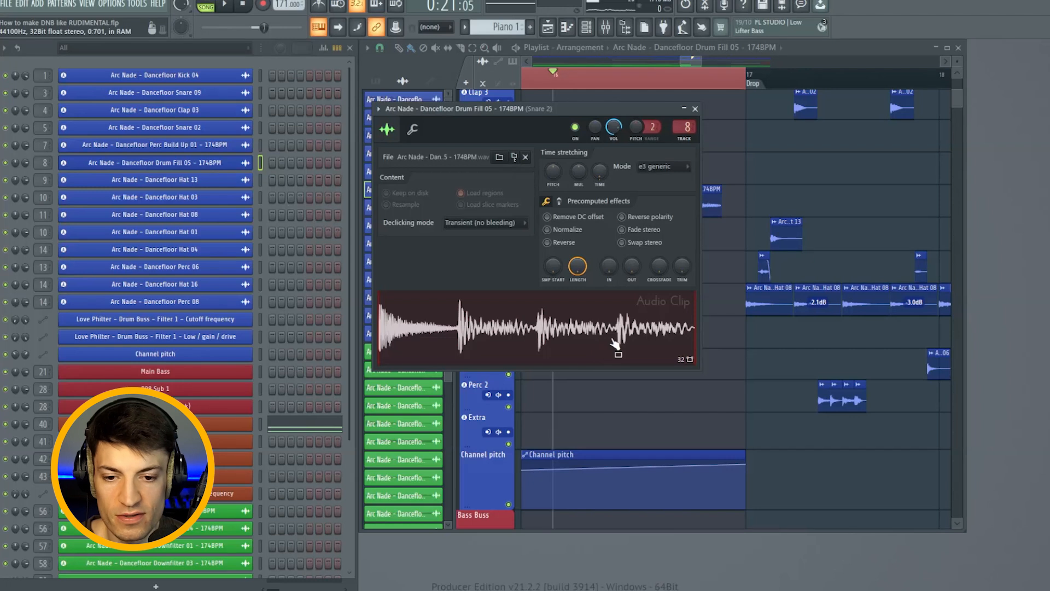
{"action": "left_click", "coordinate": [695, 108]}
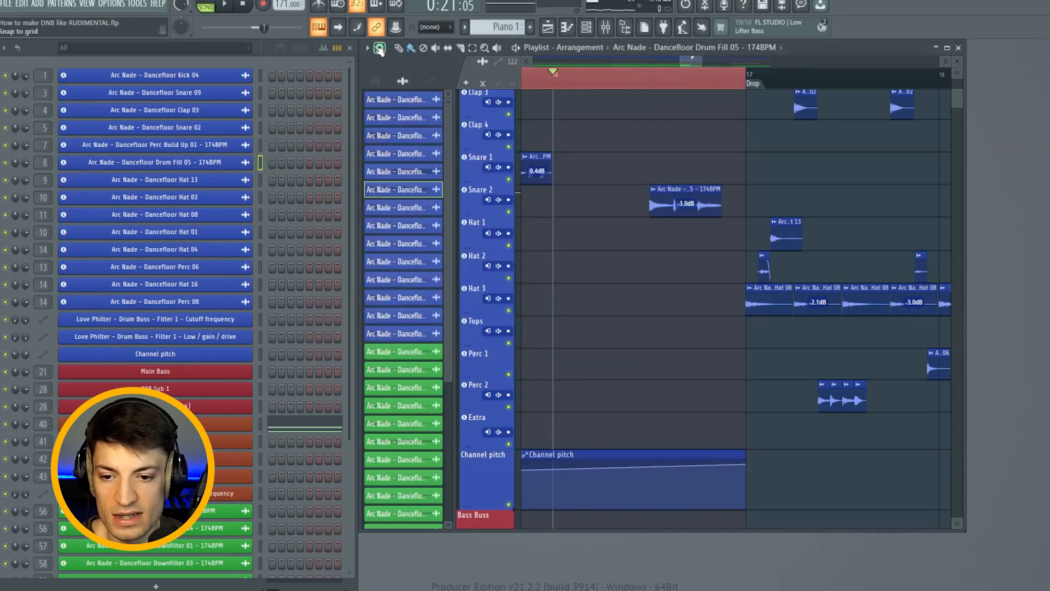
Set the playlist snap to Beat and make a time selection over bar 16, just before the drop.
{"action": "left_click", "coordinate": [379, 49]}
{"action": "left_click", "coordinate": [398, 223]}
{"action": "left_click_drag", "start_coordinate": [656, 82], "coordinate": [566, 82]}
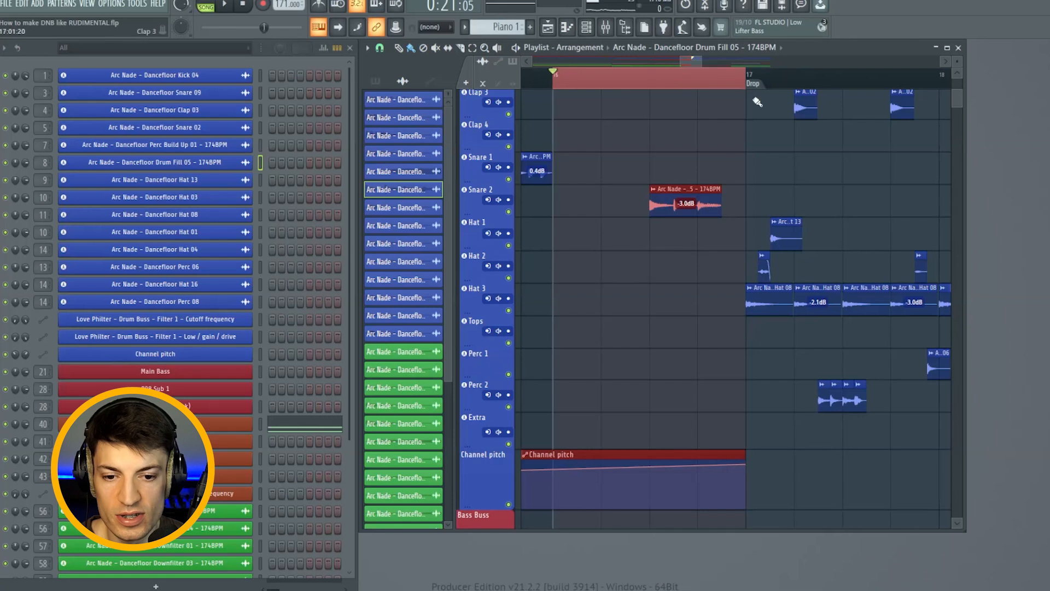
Play bar 16 with the drum fill, clear the time selection and listen into the drop at bar 17.
{"action": "scroll", "coordinate": [635, 81], "scroll_direction": "down", "scroll_amount": 3}
{"action": "scroll", "coordinate": [597, 168], "scroll_direction": "up", "scroll_amount": 5}
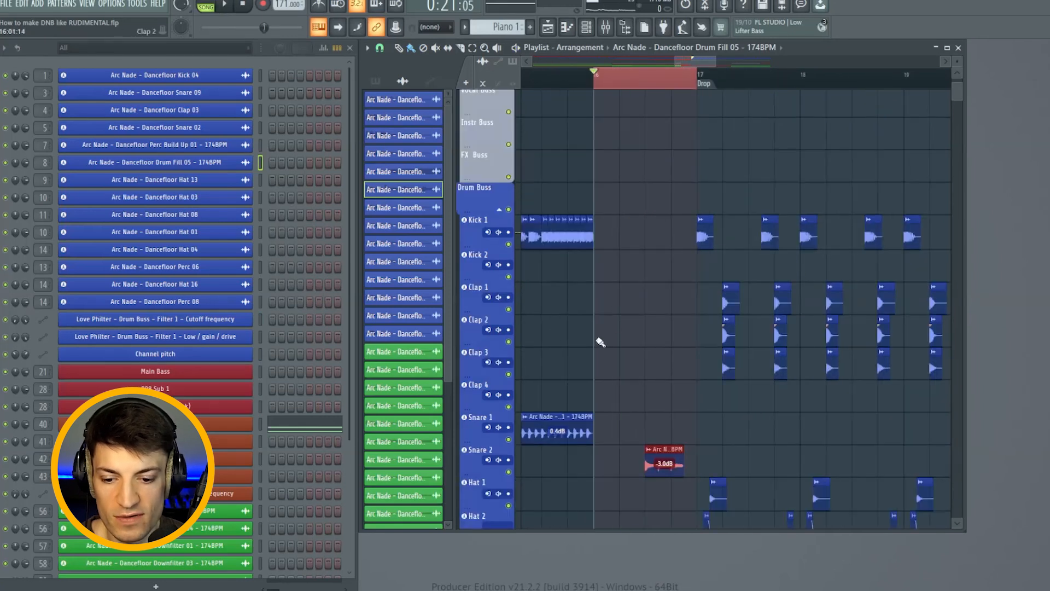
{"action": "scroll", "coordinate": [613, 350], "scroll_direction": "down", "scroll_amount": 10}
{"action": "scroll", "coordinate": [616, 274], "scroll_direction": "up", "scroll_amount": 7}
{"action": "key", "text": "space"}
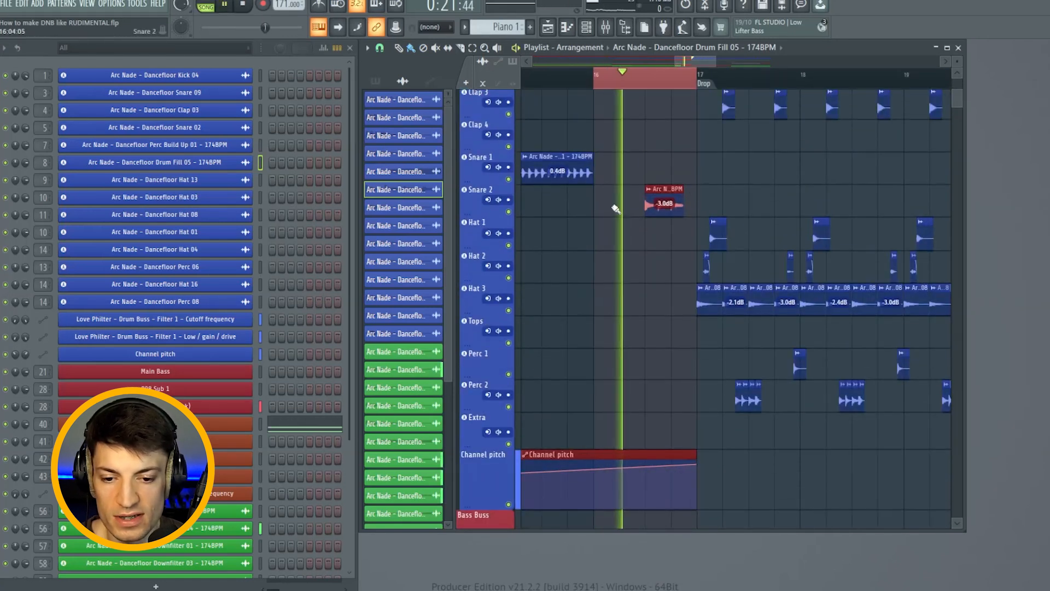
{"action": "double_click", "coordinate": [679, 84]}
{"action": "scroll", "coordinate": [672, 83], "scroll_direction": "down", "scroll_amount": 2}
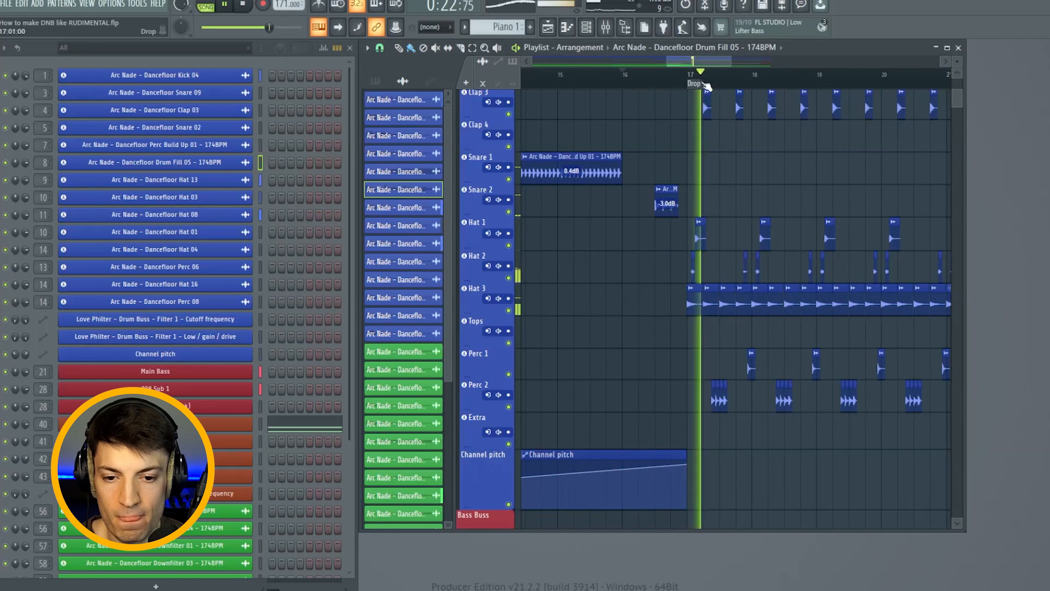
{"action": "scroll", "coordinate": [707, 85], "scroll_direction": "down", "scroll_amount": 2}
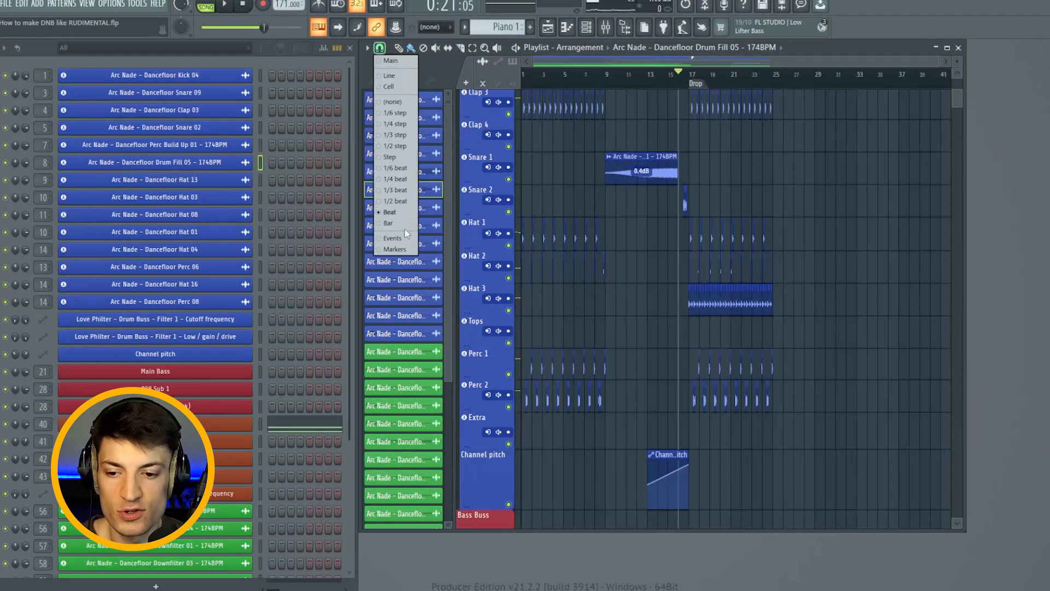
Set the playlist snap to Bar, highlight the section from bar 9 to the end of the drop, and clear that selection.
{"action": "left_click", "coordinate": [407, 225]}
{"action": "left_click_drag", "start_coordinate": [606, 85], "coordinate": [777, 89]}
{"action": "left_click", "coordinate": [581, 89], "text": "ctrl"}
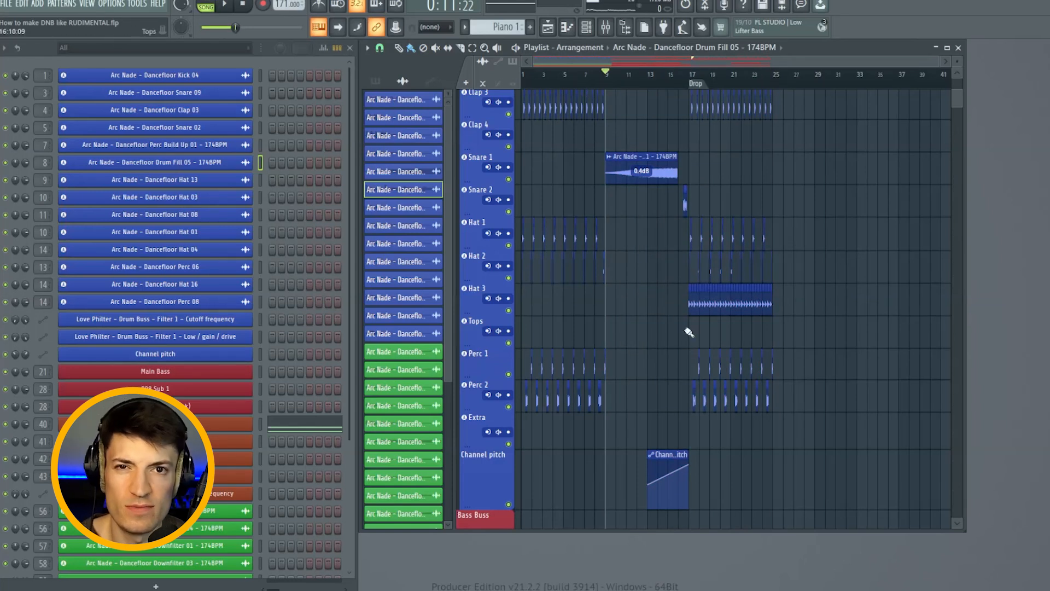
{"action": "scroll", "coordinate": [689, 332], "scroll_direction": "down", "scroll_amount": 3}
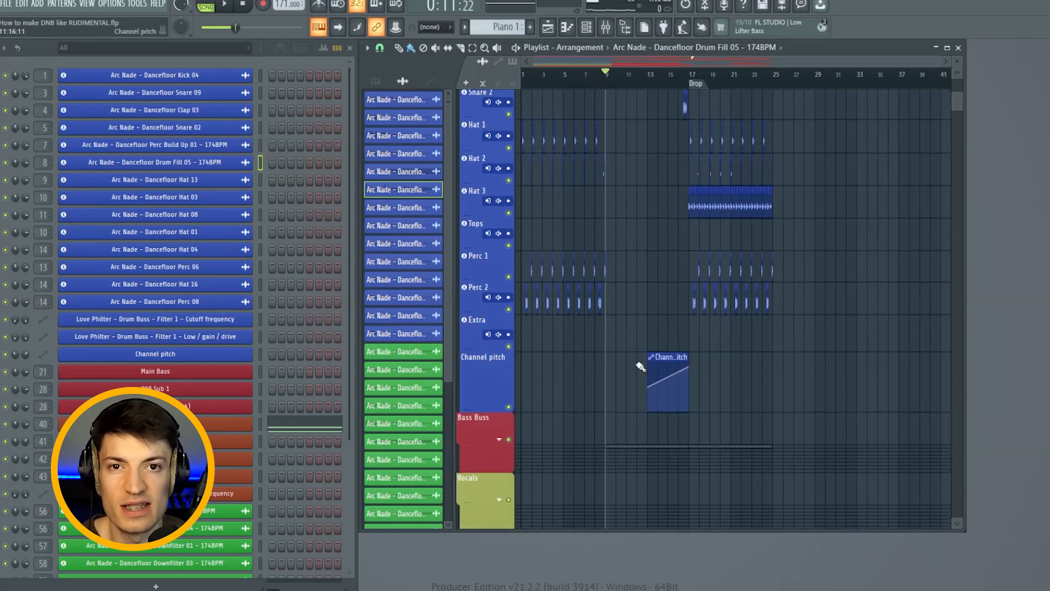
{"action": "scroll", "coordinate": [641, 366], "scroll_direction": "down", "scroll_amount": 3}
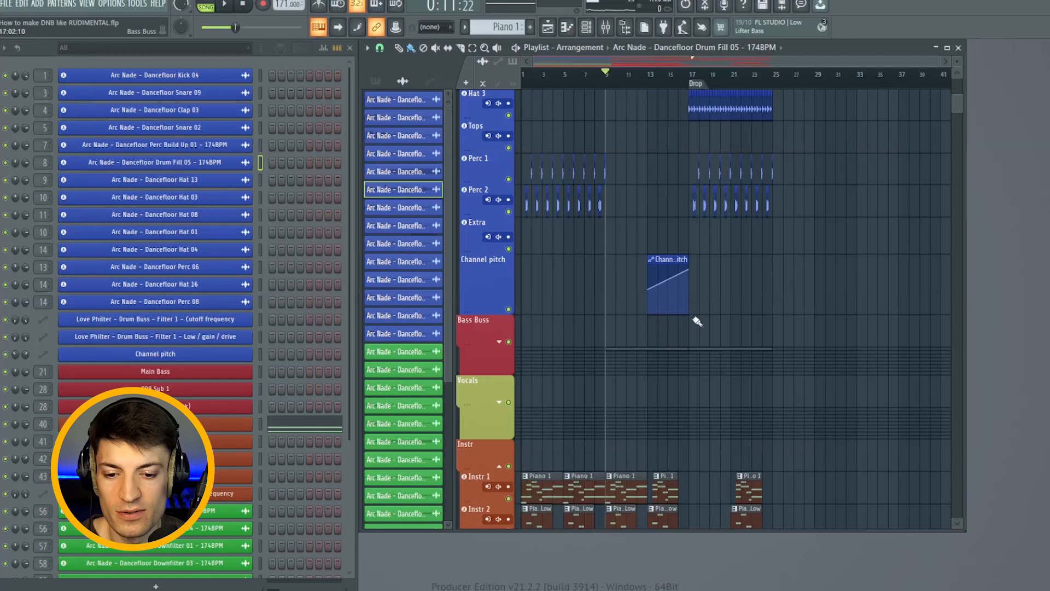
{"action": "scroll", "coordinate": [703, 321], "scroll_direction": "down", "scroll_amount": 3}
{"action": "scroll", "coordinate": [684, 289], "scroll_direction": "up", "scroll_amount": 14}
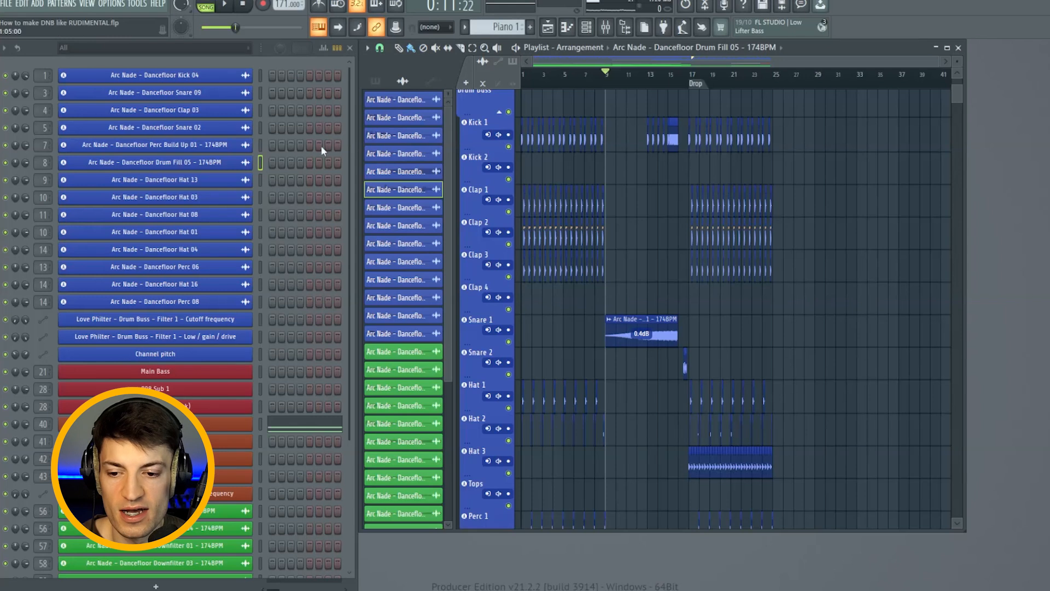
Solo the three Hat tracks, play them from the drop at bar 17, and restore all tracks.
{"action": "scroll", "coordinate": [658, 282], "scroll_direction": "down", "scroll_amount": 2}
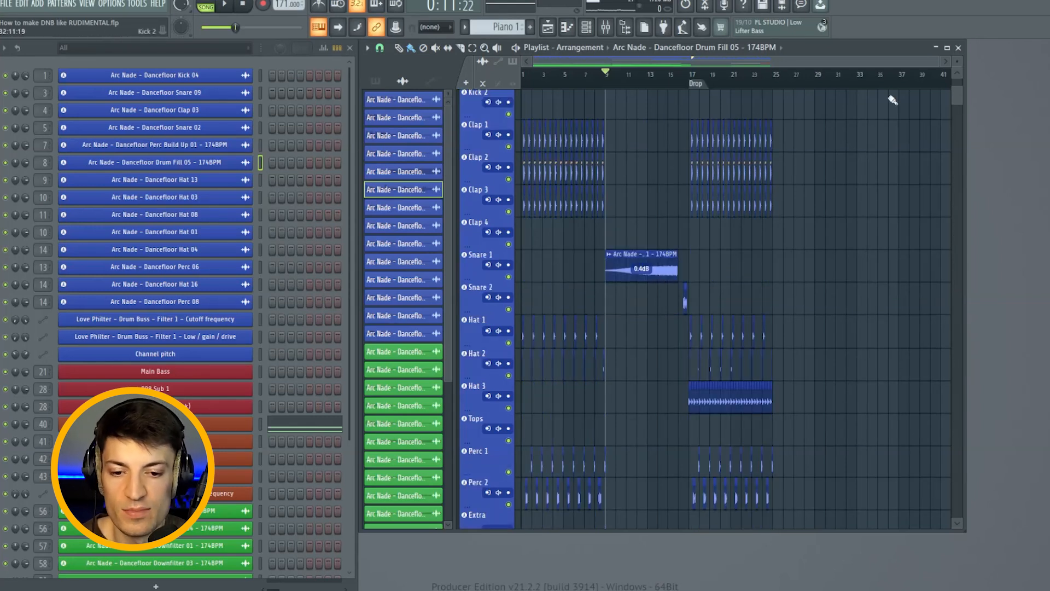
{"action": "scroll", "coordinate": [841, 321], "scroll_direction": "down", "scroll_amount": 4}
{"action": "left_click", "coordinate": [690, 76]}
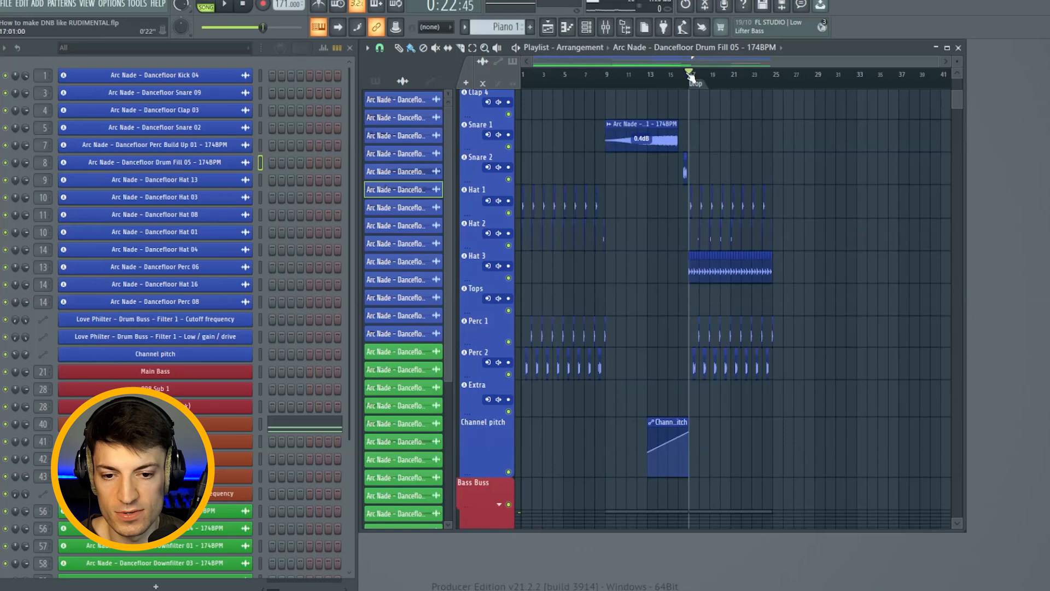
{"action": "right_click", "coordinate": [512, 278]}
{"action": "scroll", "coordinate": [668, 352], "scroll_direction": "up", "scroll_amount": 6}
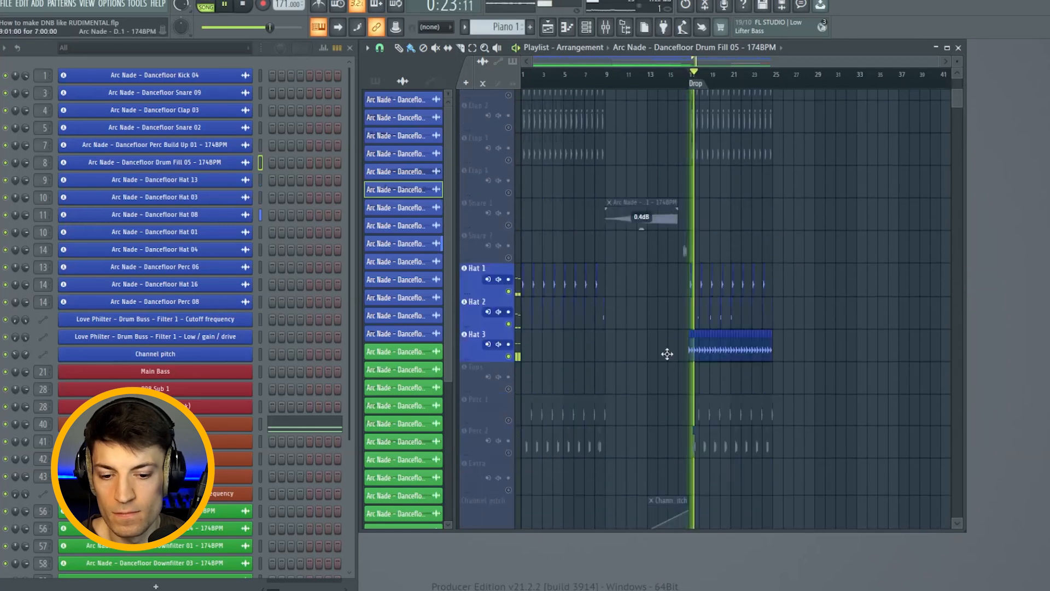
{"action": "scroll", "coordinate": [677, 337], "scroll_direction": "down", "scroll_amount": 2}
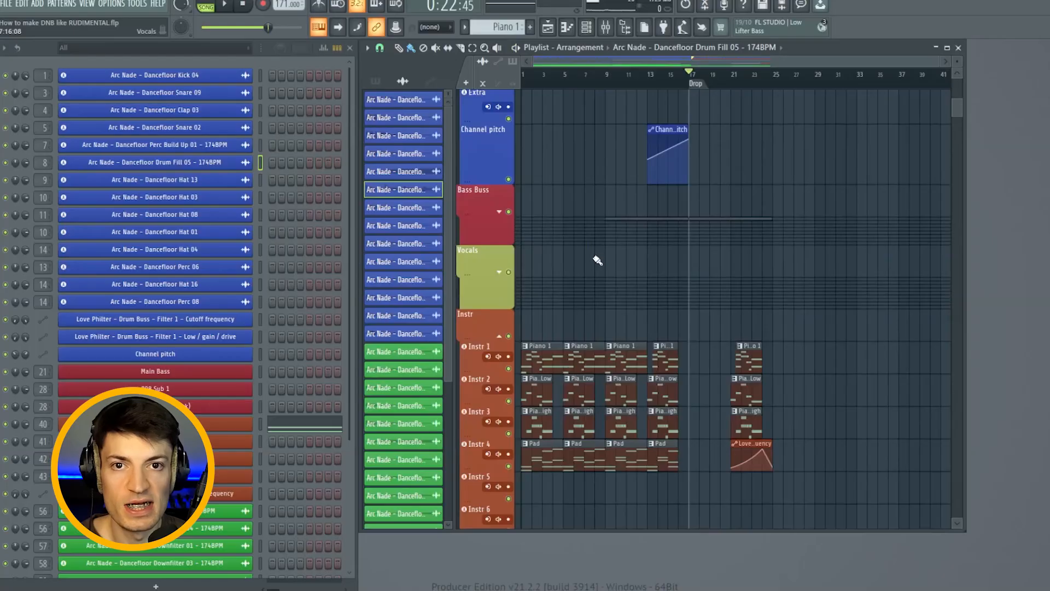
Place the playhead at bar 9 and expand the Bass Buss track group in the playlist.
{"action": "scroll", "coordinate": [638, 124], "scroll_direction": "up", "scroll_amount": 4}
{"action": "left_click", "coordinate": [603, 77]}
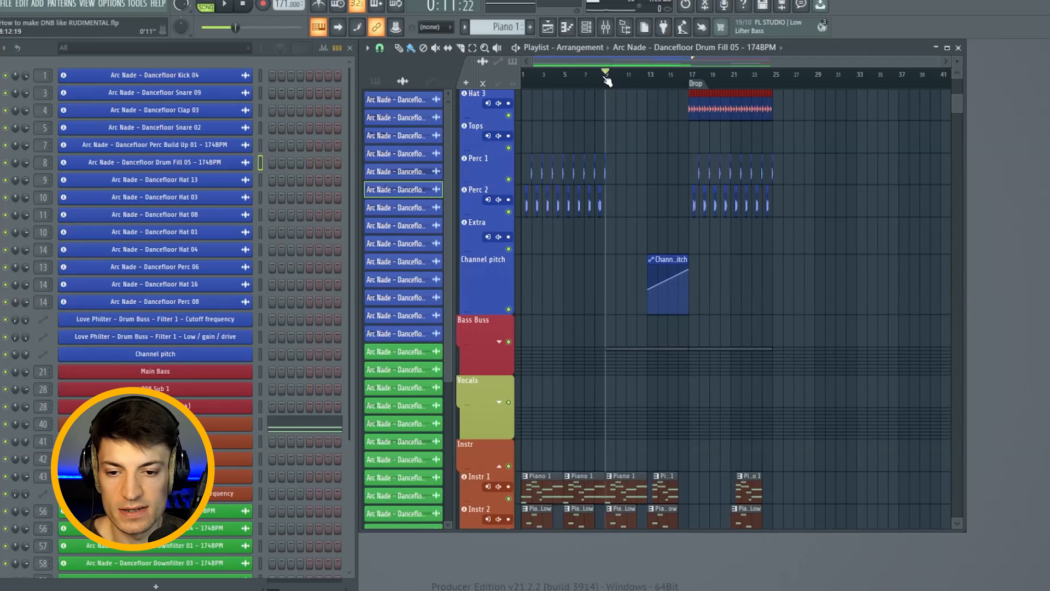
{"action": "left_click", "coordinate": [502, 343]}
{"action": "scroll", "coordinate": [738, 356], "scroll_direction": "down", "scroll_amount": 2}
{"action": "left_click", "coordinate": [609, 26]}
{"action": "key", "text": "F9"}
Play the song from bar 9 into the drop, following the Bass 1 #3 and Bass 1 #2 clips.
{"action": "key", "text": "space"}
{"action": "left_click_drag", "start_coordinate": [672, 62], "coordinate": [698, 62]}
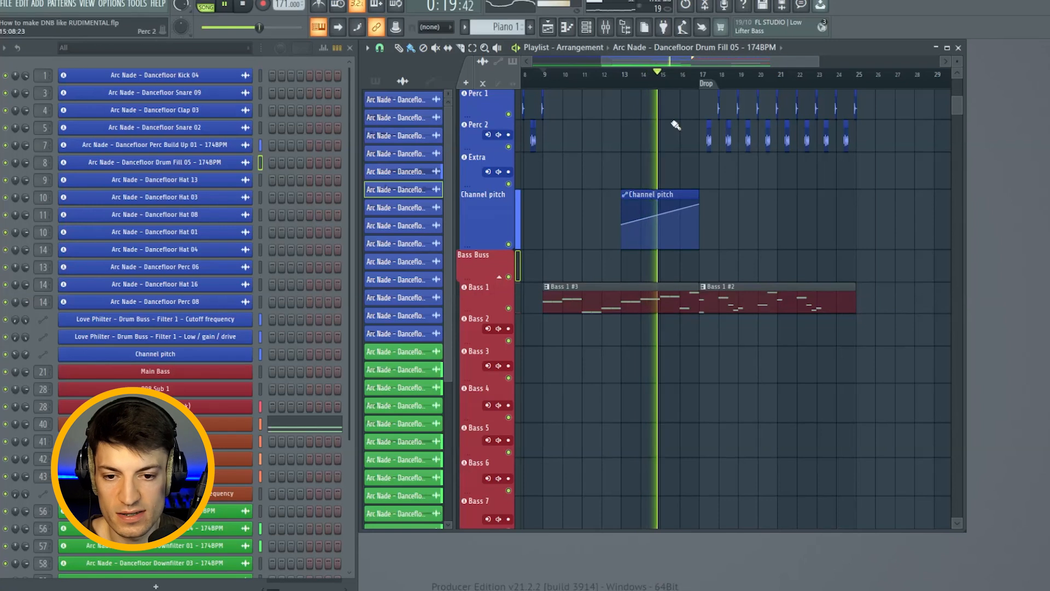
{"action": "left_click_drag", "start_coordinate": [702, 61], "coordinate": [727, 61]}
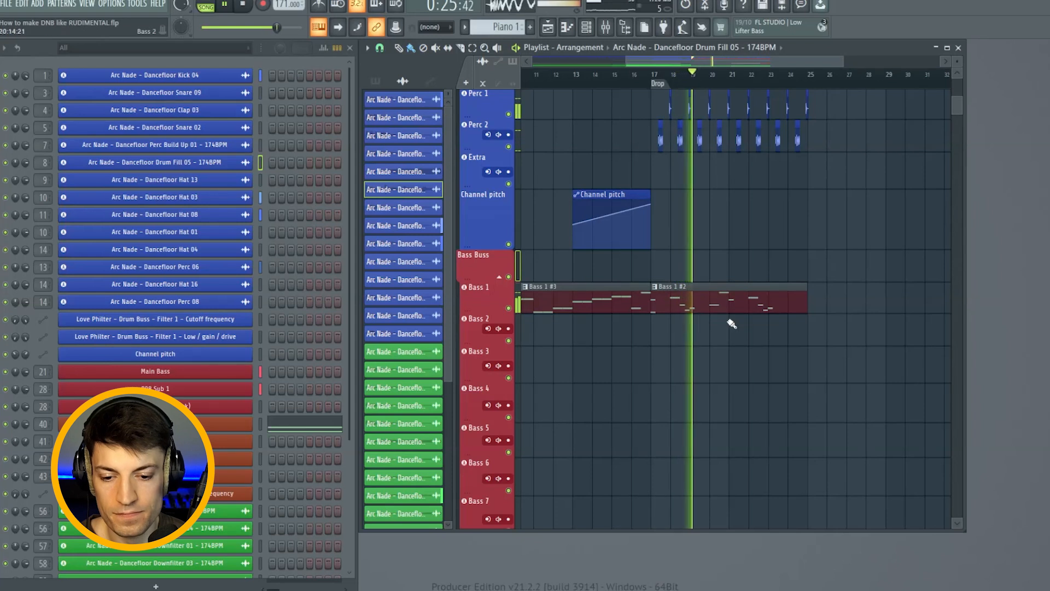
{"action": "key", "text": "space"}
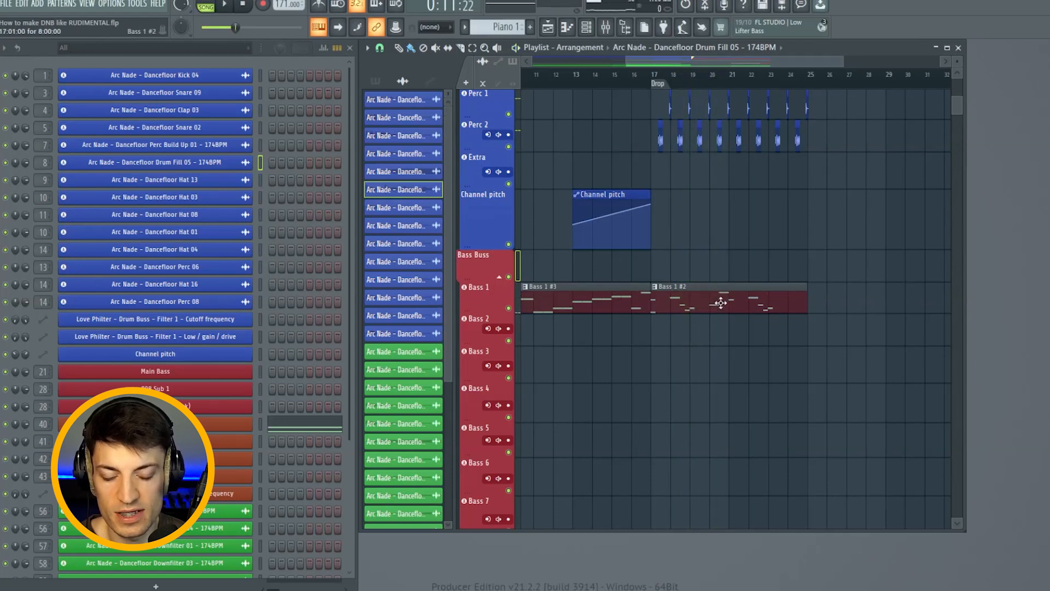
Open the Bass 1 #3 pattern in the piano roll, show all eight bars of notes and reposition the window.
{"action": "scroll", "coordinate": [719, 293], "scroll_direction": "down", "scroll_amount": 1}
{"action": "double_click", "coordinate": [590, 299]}
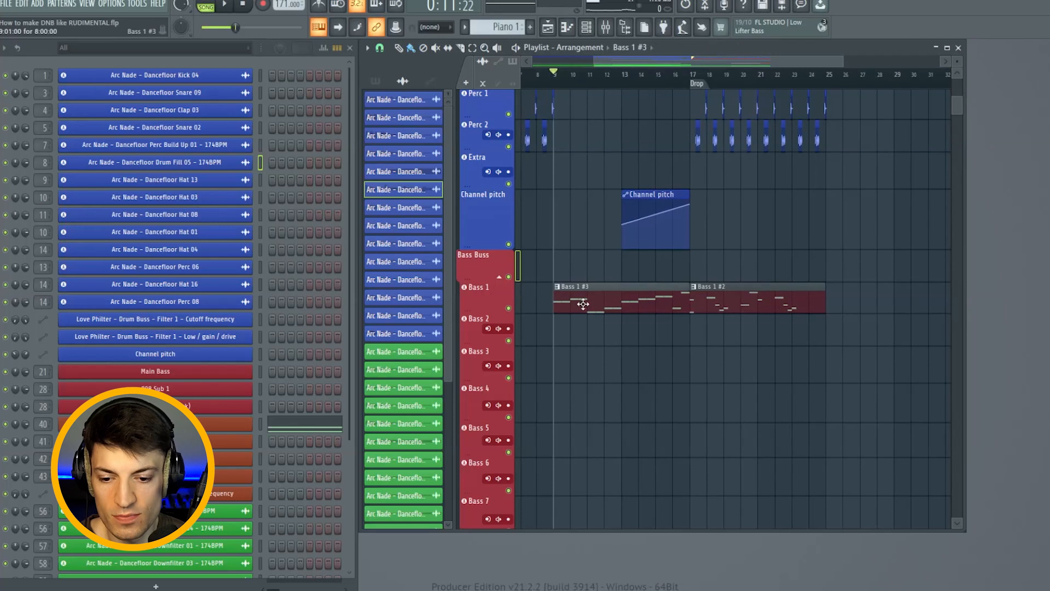
{"action": "scroll", "coordinate": [613, 143], "scroll_direction": "down", "scroll_amount": 2}
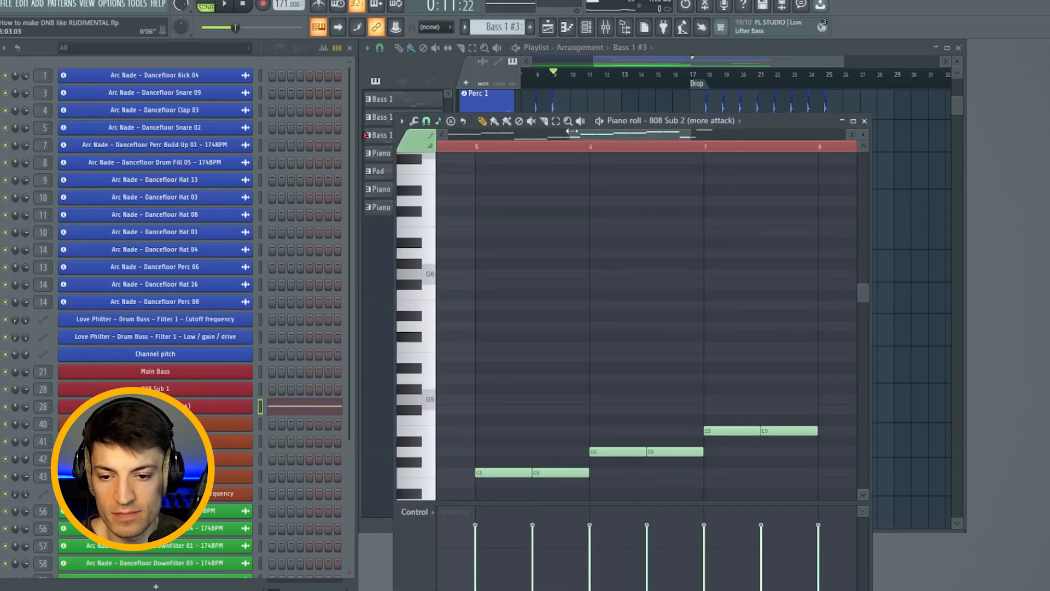
{"action": "scroll", "coordinate": [525, 296], "scroll_direction": "down", "scroll_amount": 1}
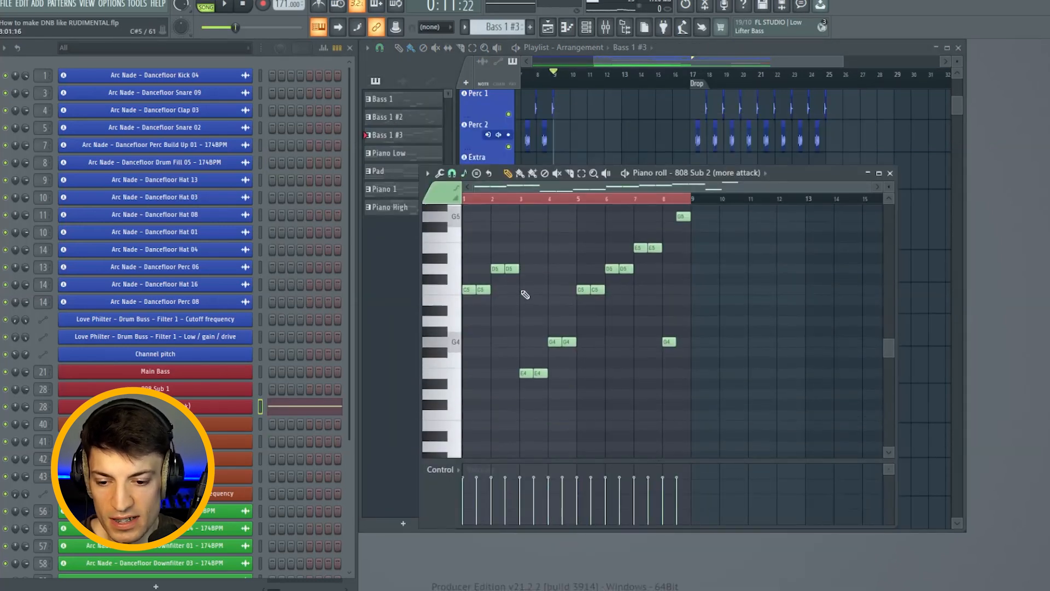
{"action": "scroll", "coordinate": [547, 296], "scroll_direction": "up", "scroll_amount": 2}
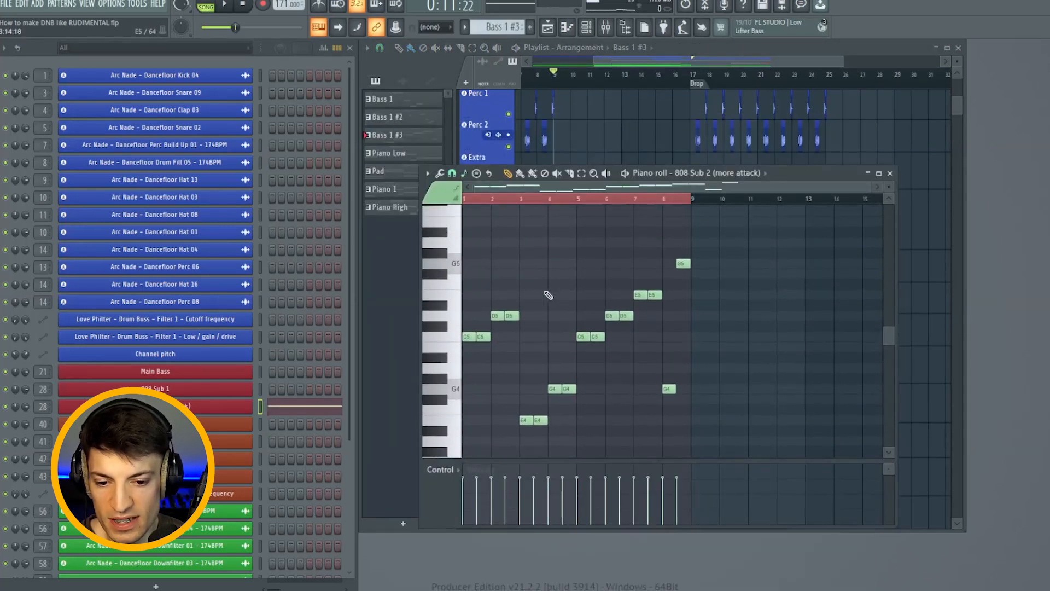
{"action": "left_click_drag", "start_coordinate": [747, 181], "coordinate": [791, 84]}
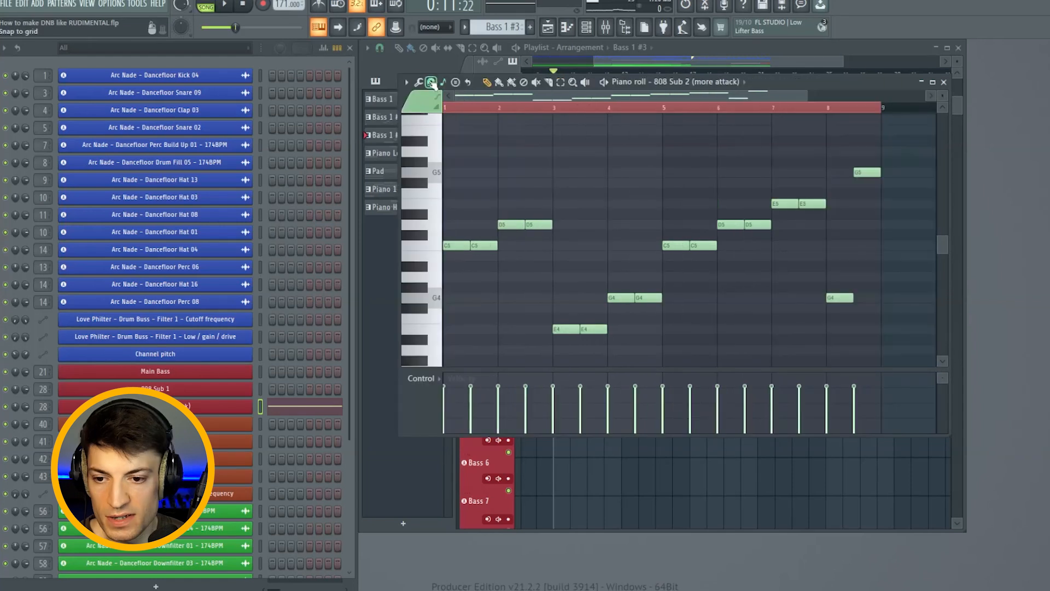
Apply Major (Ionian) scale highlighting in the piano roll and select all the 808 Sub 2 notes.
{"action": "left_click", "coordinate": [406, 82]}
{"action": "mouse_move", "coordinate": [421, 140]}
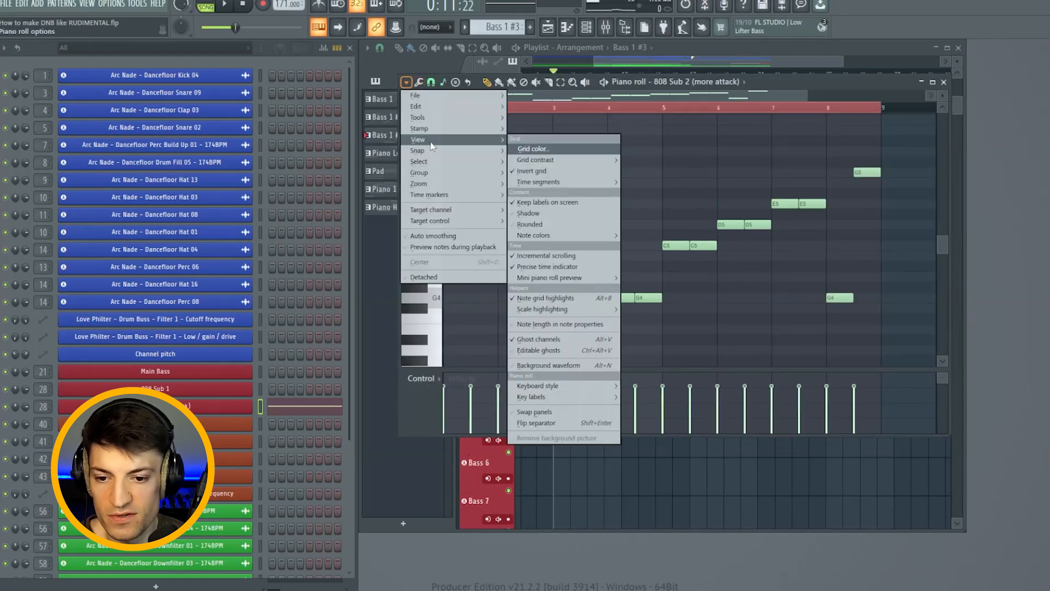
{"action": "mouse_move", "coordinate": [583, 314]}
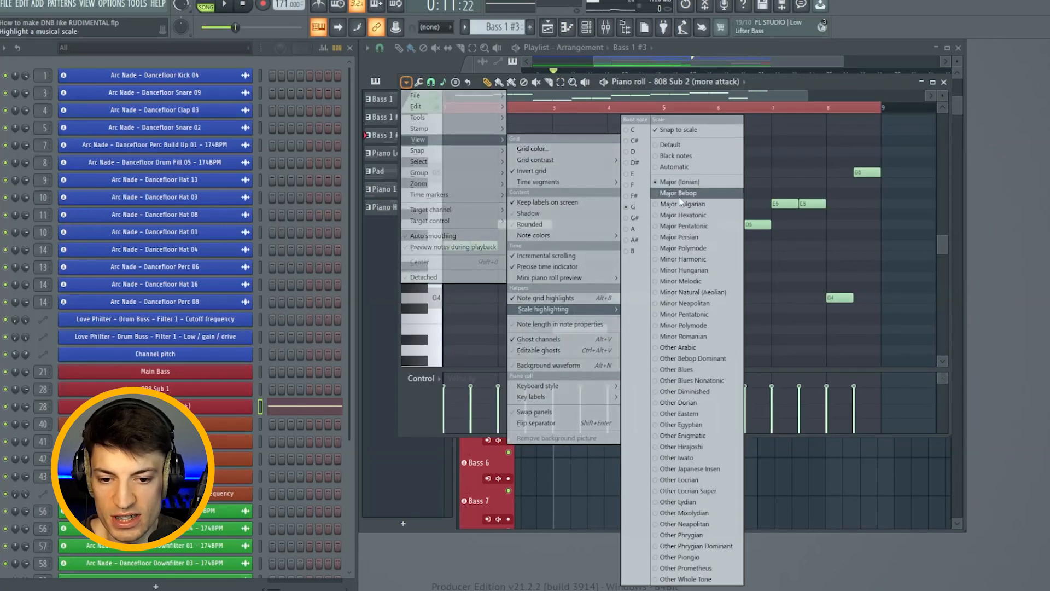
{"action": "left_click", "coordinate": [700, 183]}
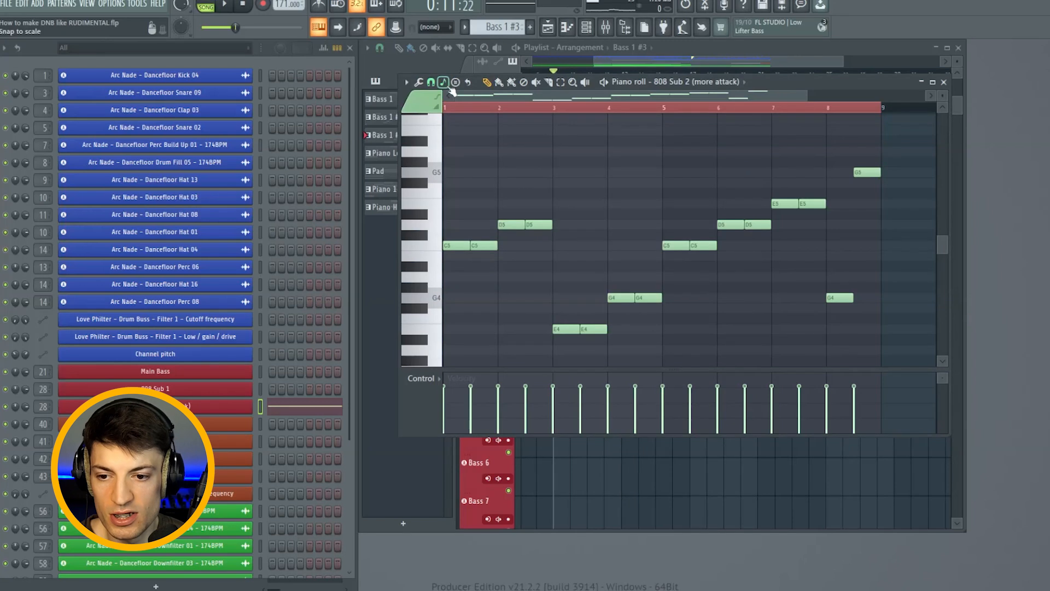
{"action": "left_click_drag", "start_coordinate": [584, 238], "coordinate": [830, 329]}
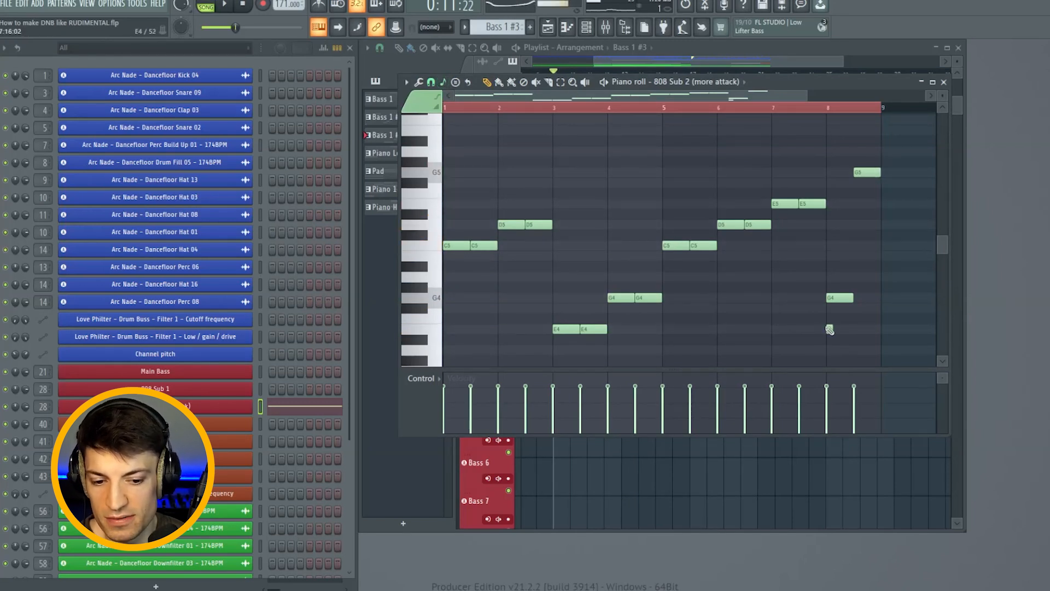
{"action": "left_click_drag", "start_coordinate": [887, 135], "coordinate": [426, 377]}
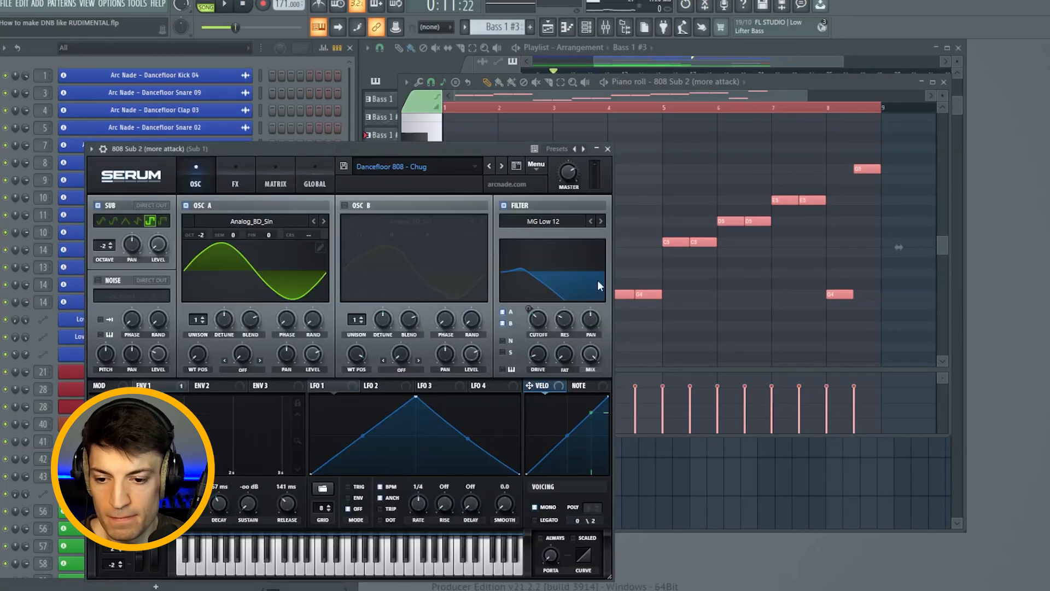
Examine the 808 Sub 2 Serum patch, browsing the 100 Dancefloor Presets list and viewing its effects chain.
{"action": "left_click", "coordinate": [617, 65]}
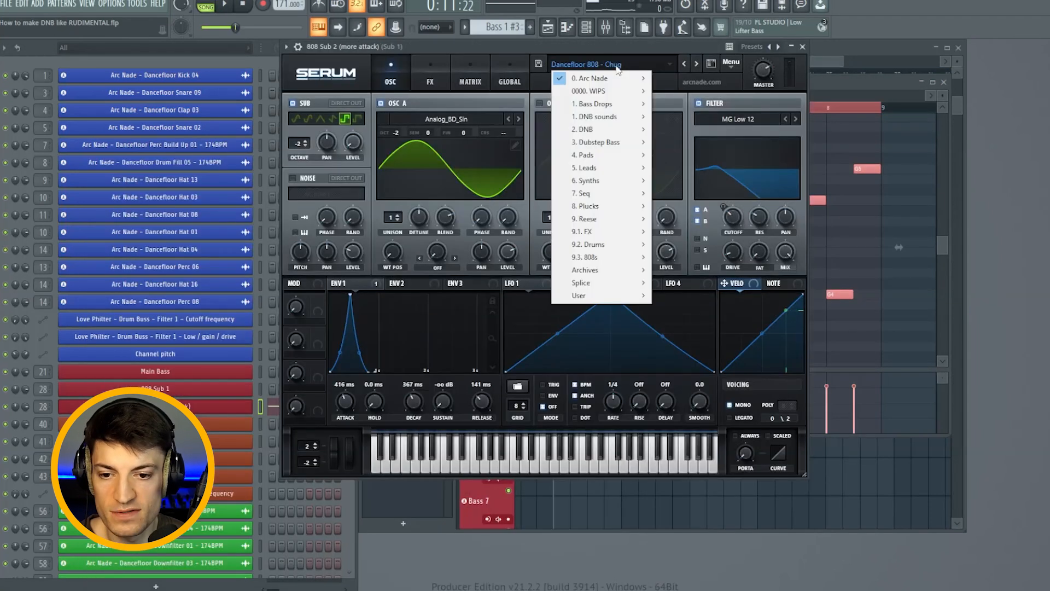
{"action": "mouse_move", "coordinate": [605, 78]}
{"action": "mouse_move", "coordinate": [737, 82]}
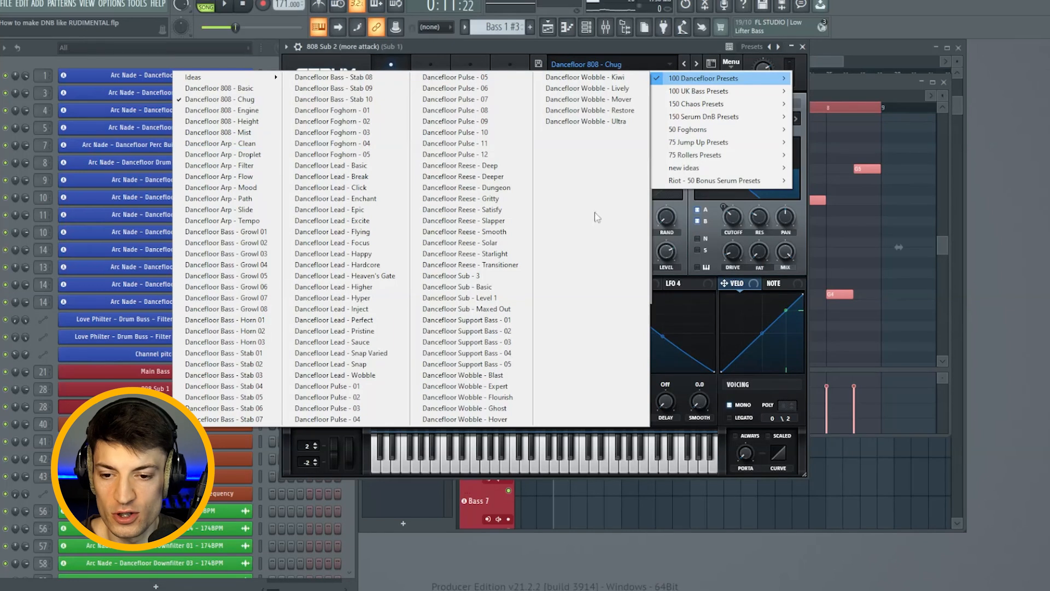
{"action": "left_click", "coordinate": [598, 48]}
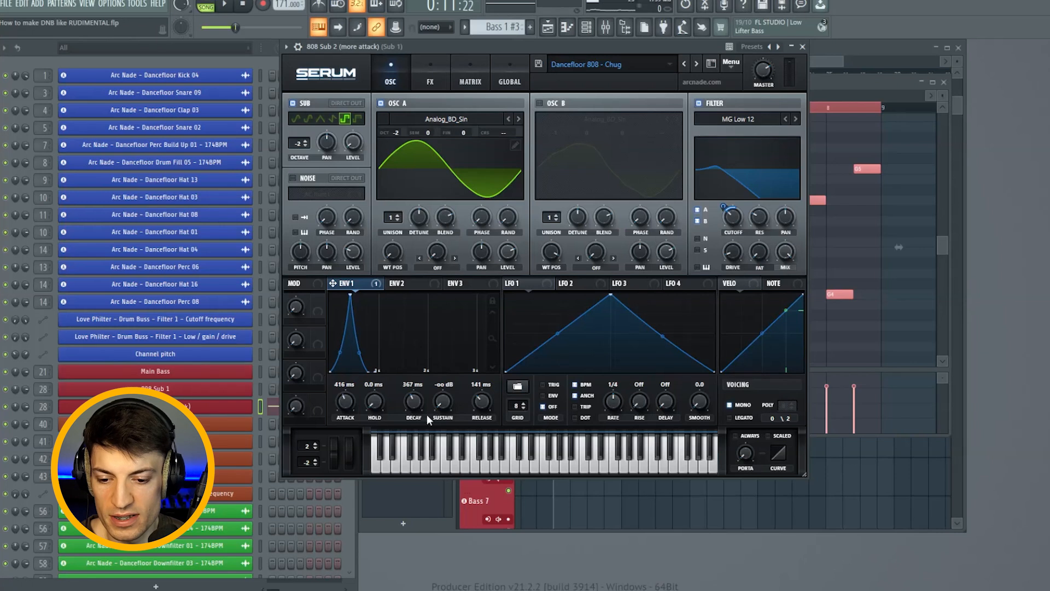
{"action": "left_click", "coordinate": [431, 81]}
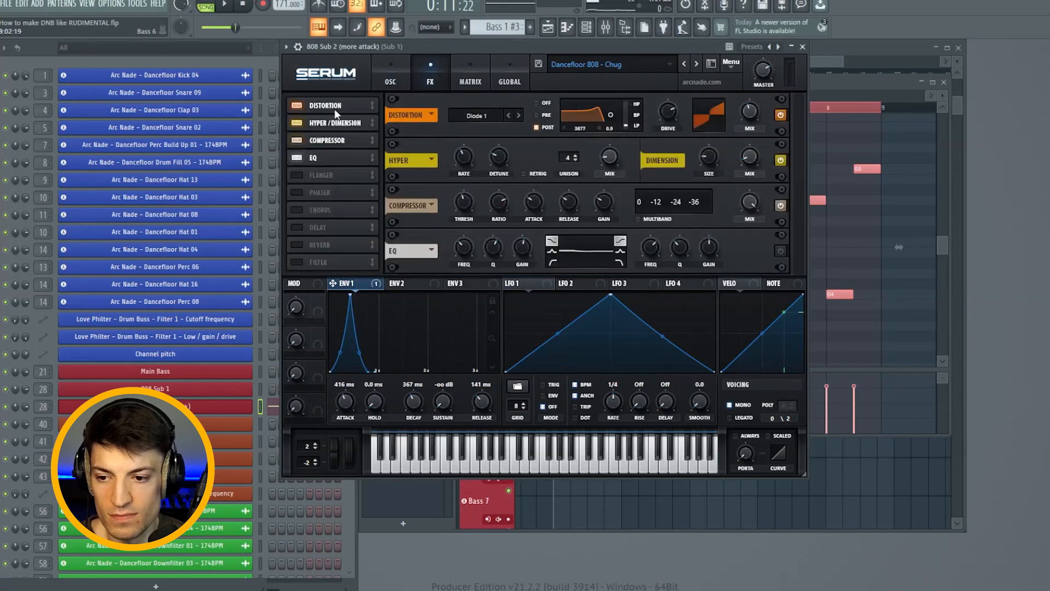
{"action": "left_click", "coordinate": [604, 28]}
{"action": "key", "text": "F9"}
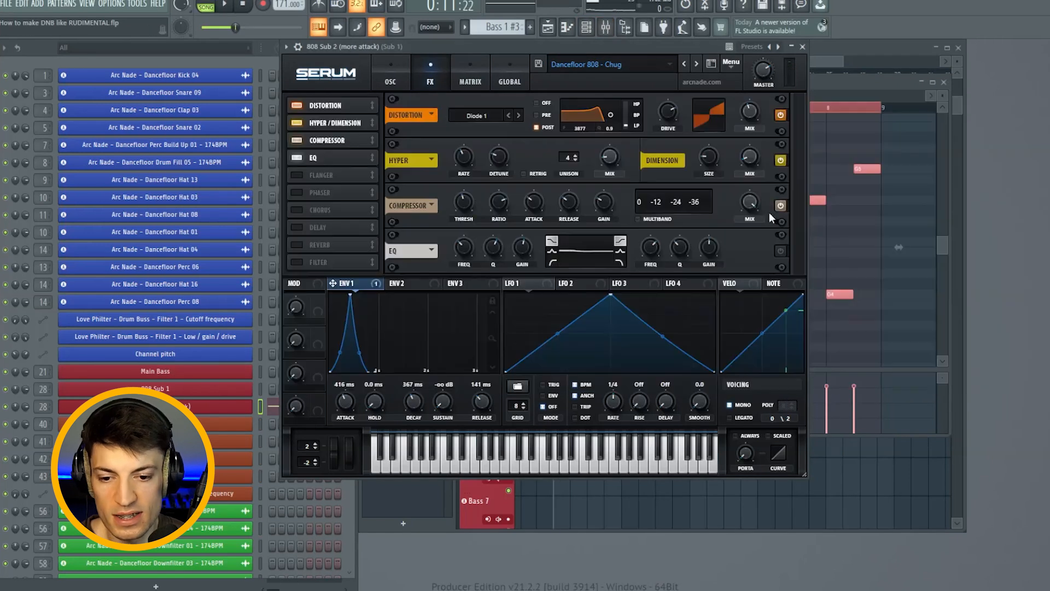
Play the Bass 1 #3 section from bar 9 and close the 808 Sub 2 Serum window.
{"action": "key", "text": "space"}
{"action": "left_click", "coordinate": [802, 47]}
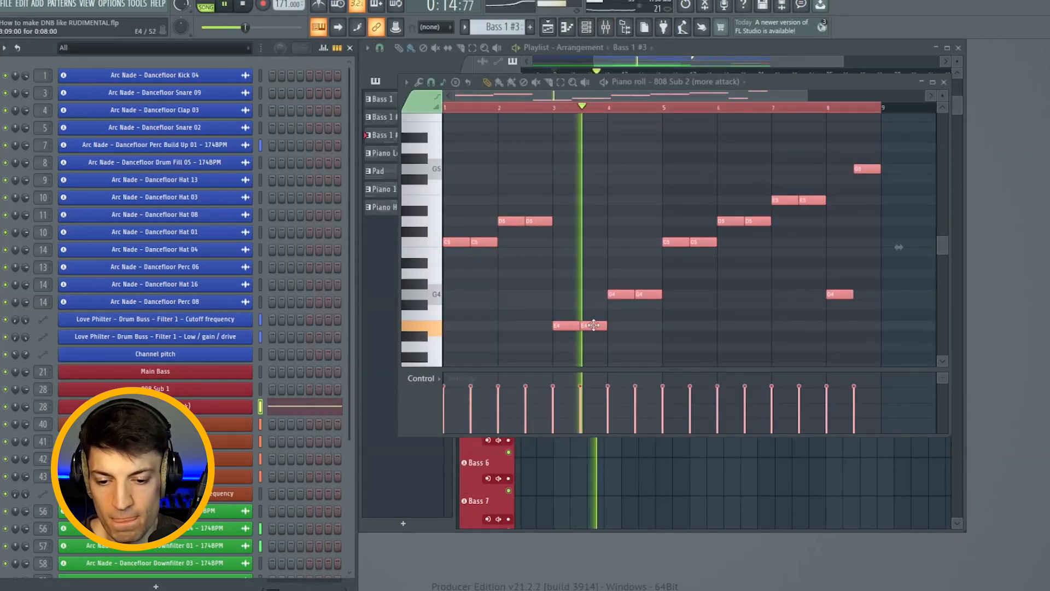
{"action": "key", "text": "space"}
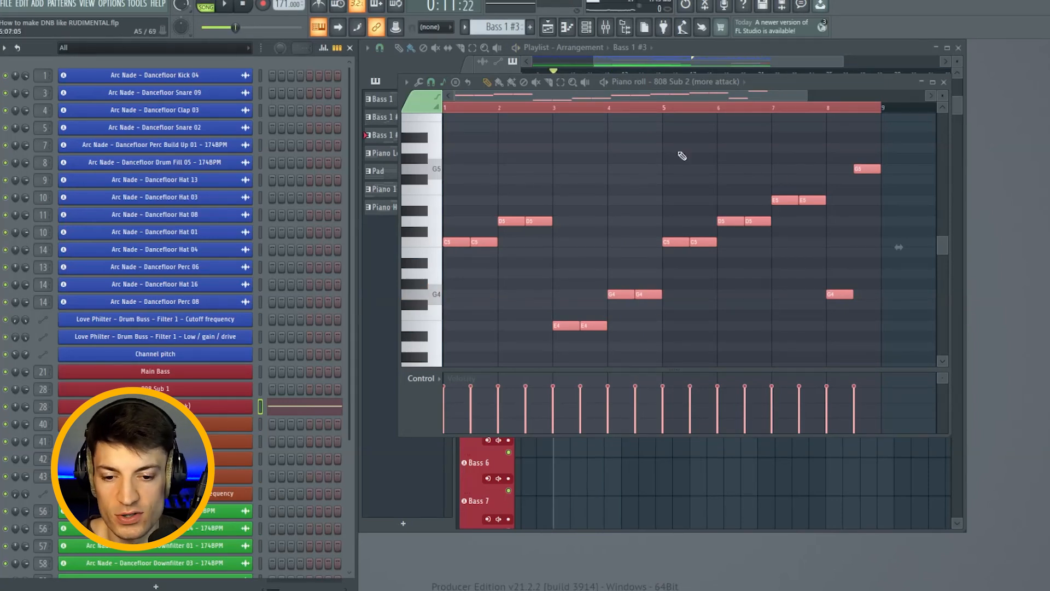
Open the Bass 1 #2 pattern in the piano roll and frame the Main Bass notes of its first four bars.
{"action": "left_click", "coordinate": [632, 72]}
{"action": "double_click", "coordinate": [675, 301]}
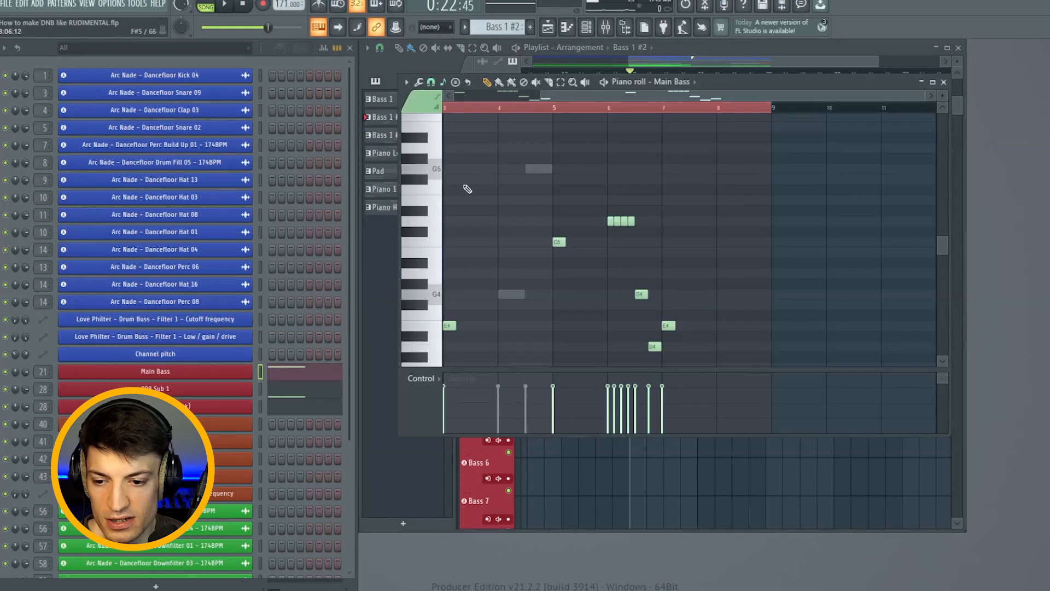
{"action": "left_click_drag", "start_coordinate": [677, 93], "coordinate": [499, 108]}
{"action": "scroll", "coordinate": [503, 186], "scroll_direction": "down", "scroll_amount": 3}
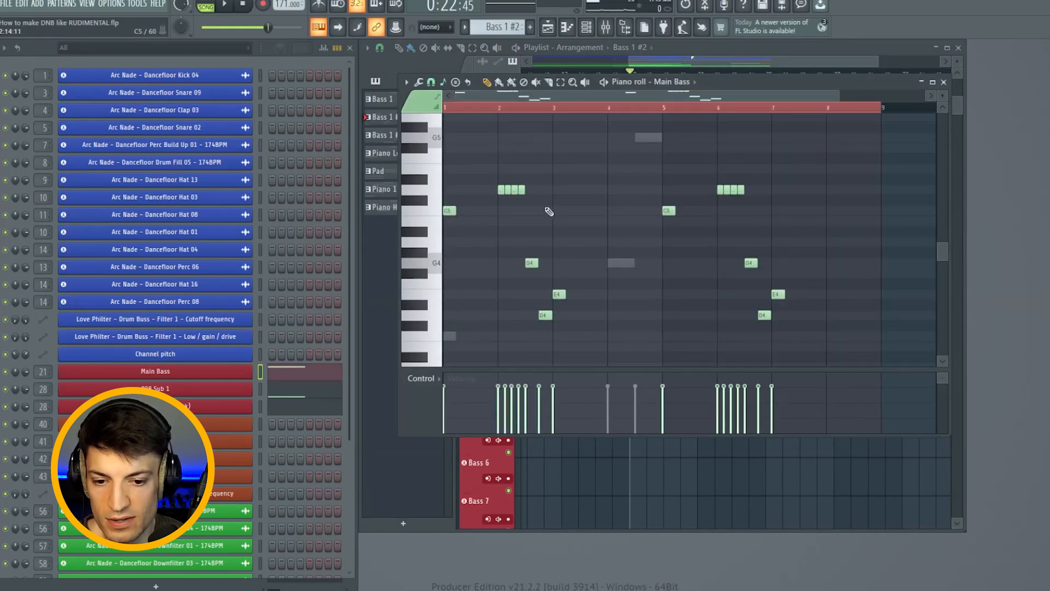
{"action": "left_click_drag", "start_coordinate": [841, 98], "coordinate": [627, 189]}
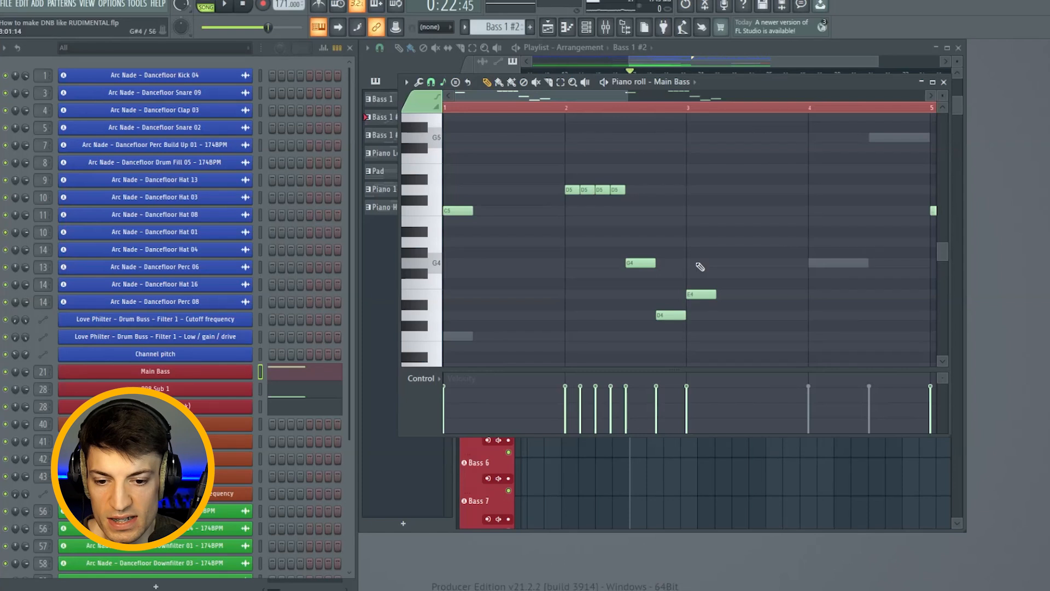
{"action": "left_click_drag", "start_coordinate": [628, 95], "coordinate": [653, 104]}
Show the 808 Sub 1 notes of Bass 1 #2 in the piano roll and play the drop.
{"action": "left_click", "coordinate": [287, 394]}
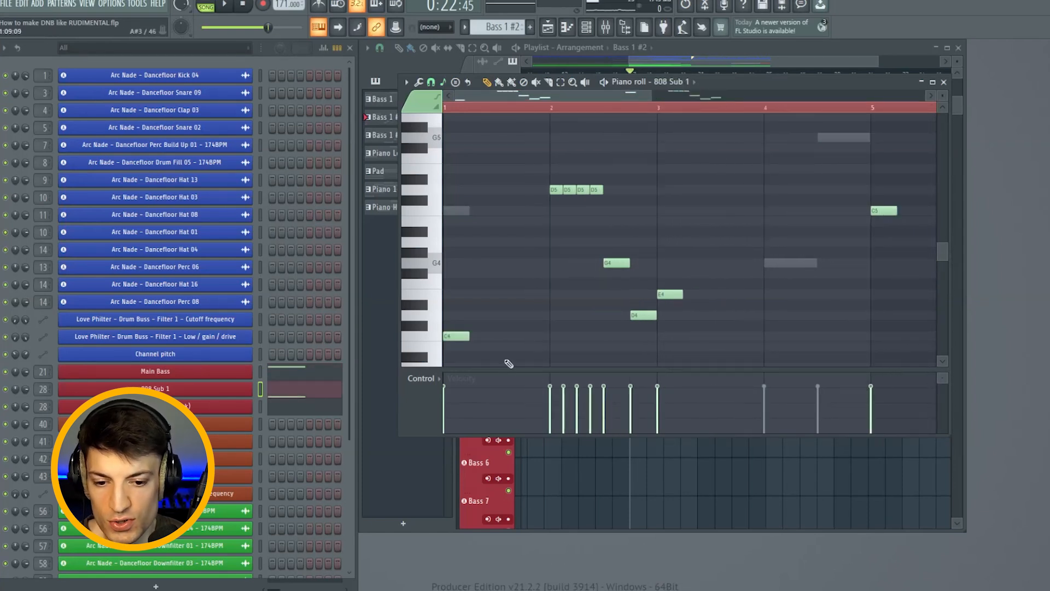
{"action": "key", "text": "space"}
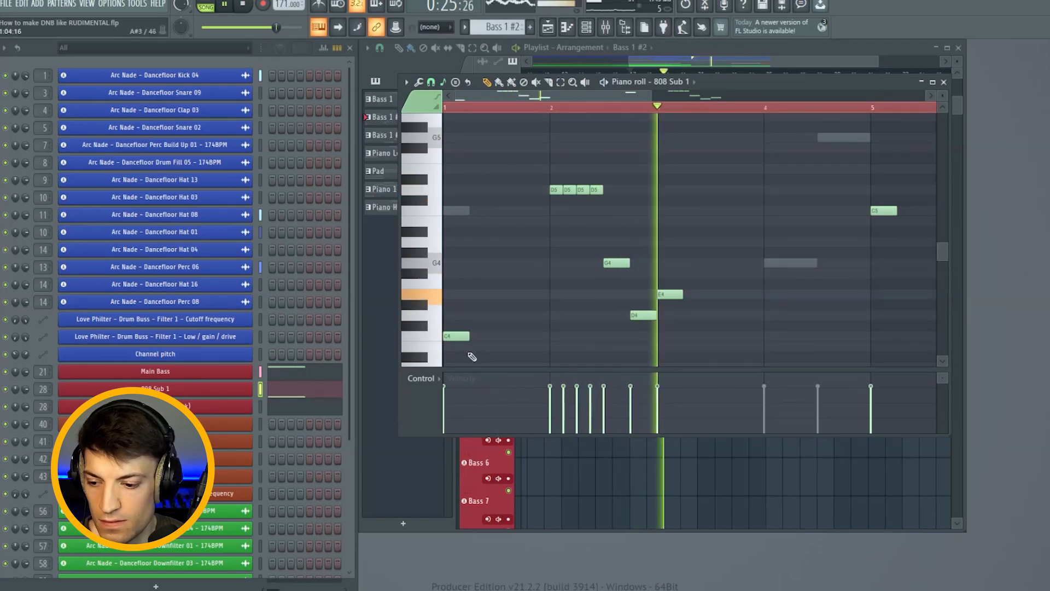
{"action": "key", "text": "space"}
Review the 808 Sub 1 Serum patch, close it, and briefly play the drop again.
{"action": "left_click", "coordinate": [235, 389]}
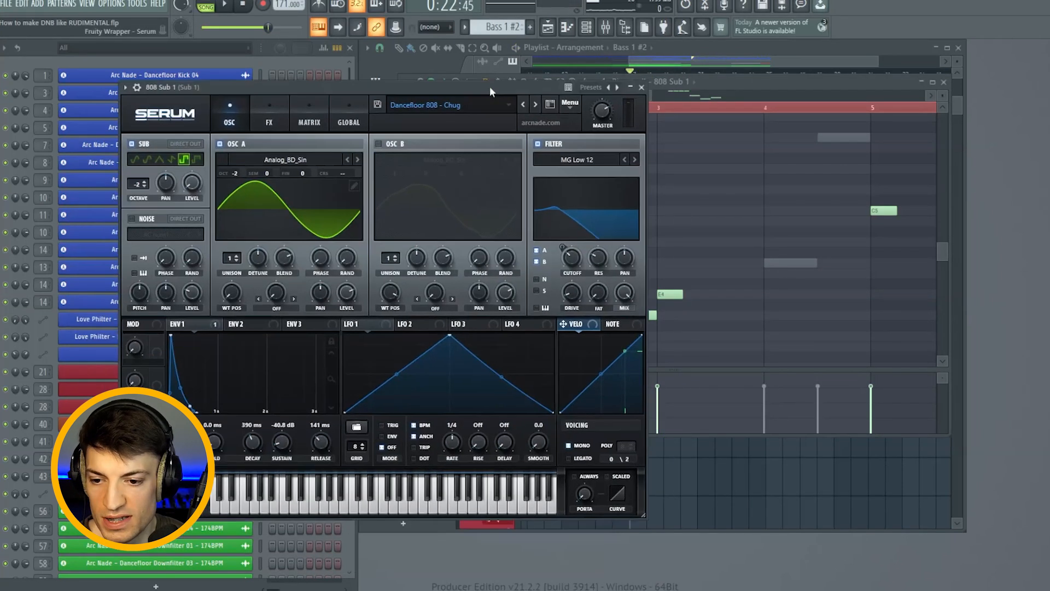
{"action": "left_click_drag", "start_coordinate": [490, 86], "coordinate": [497, 80]}
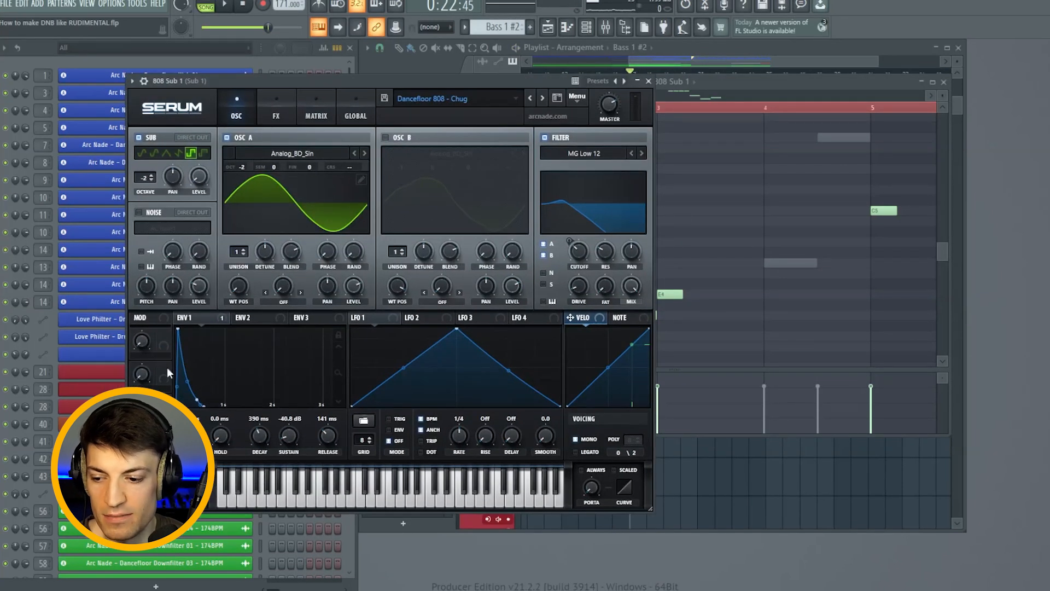
{"action": "left_click", "coordinate": [648, 81]}
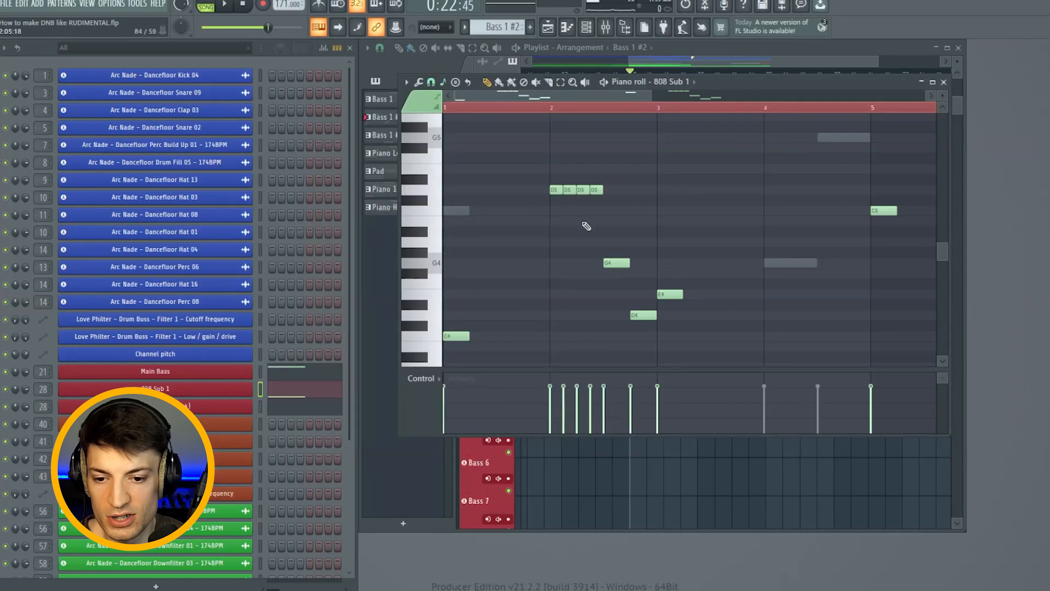
{"action": "key", "text": "space"}
{"action": "key", "text": "space"}
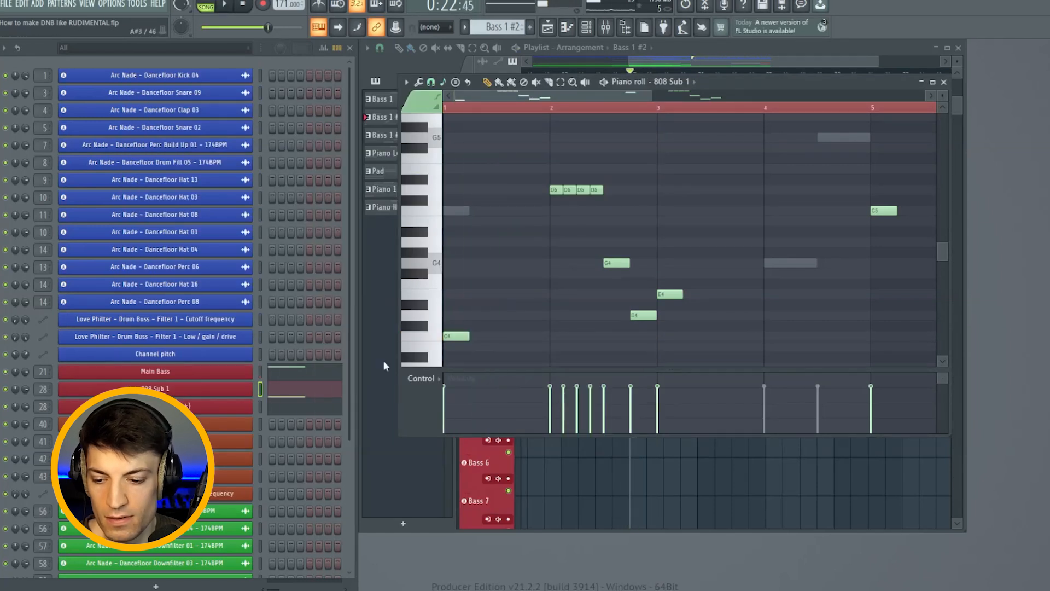
Compare the Main Bass and 808 Sub 2 notes of Bass 1 #2, and open the Main Bass Serum patch.
{"action": "left_click", "coordinate": [308, 375]}
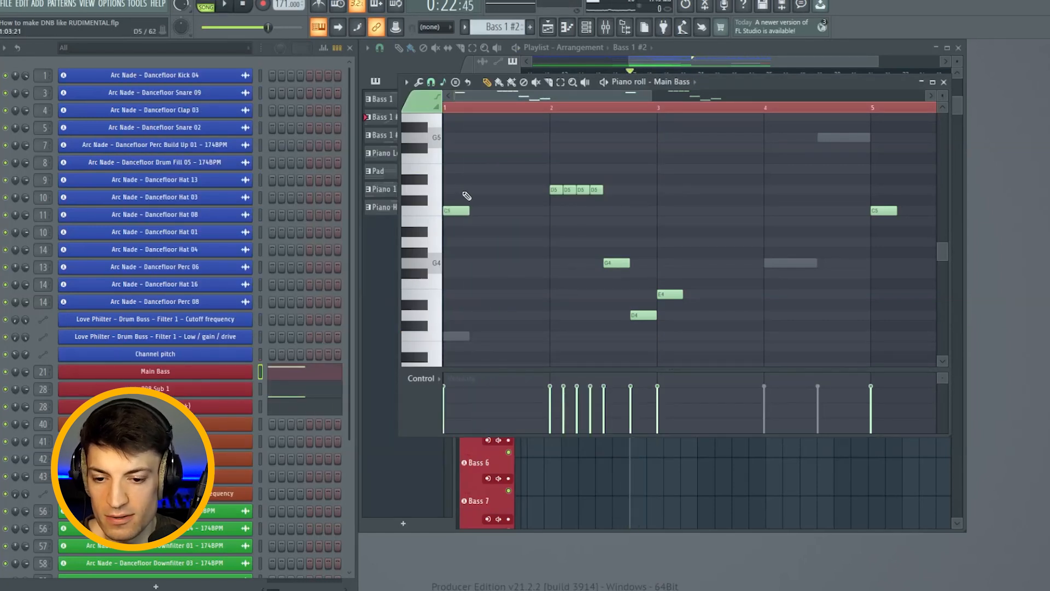
{"action": "left_click", "coordinate": [308, 406]}
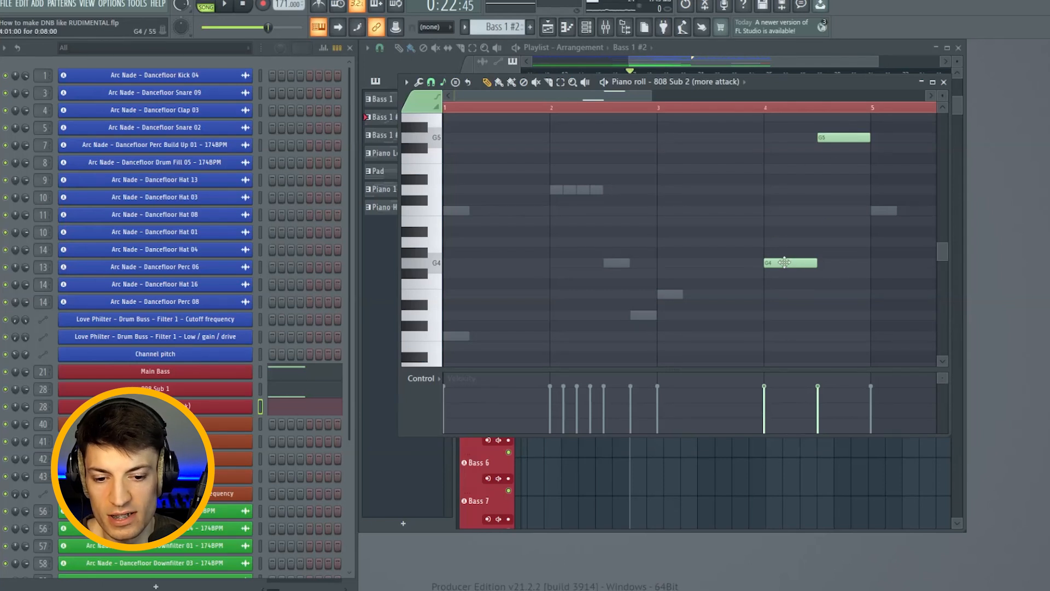
{"action": "left_click", "coordinate": [285, 372]}
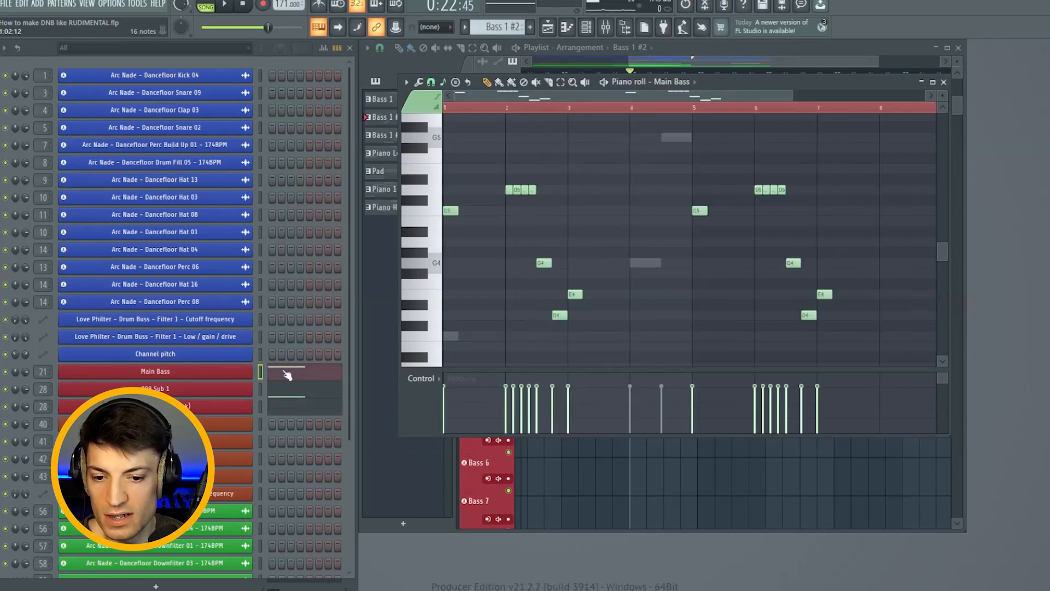
{"action": "left_click", "coordinate": [225, 378]}
{"action": "left_click_drag", "start_coordinate": [518, 114], "coordinate": [661, 47]}
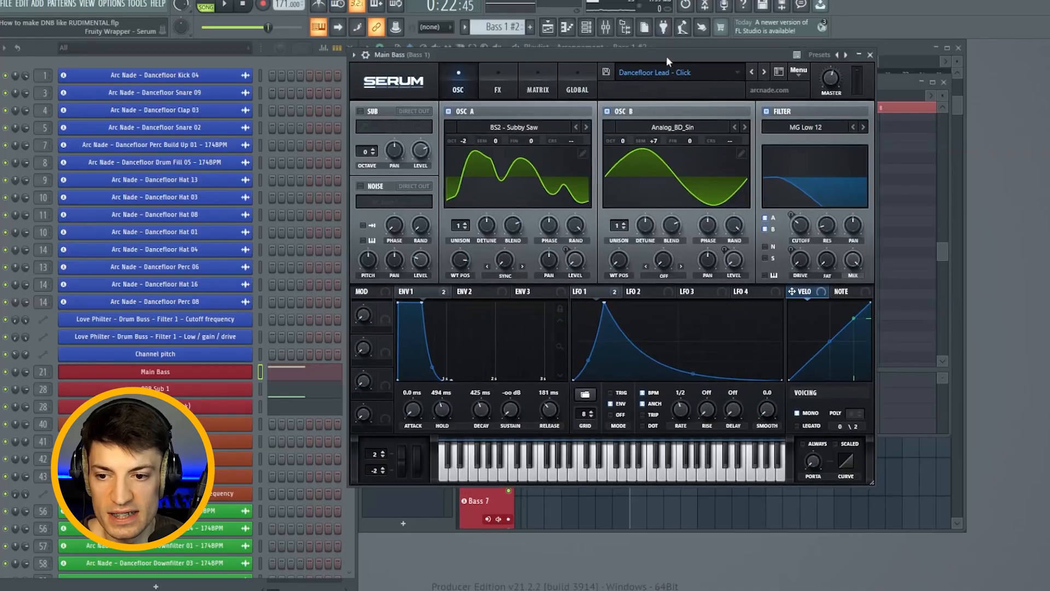
In an Init Serum patch, load the BS2 - Subby Saw wavetable into oscillator A and set its octave to -2.
{"action": "left_click", "coordinate": [509, 110]}
{"action": "left_click", "coordinate": [596, 298]}
{"action": "left_click_drag", "start_coordinate": [407, 123], "coordinate": [394, 153]}
Enable oscillator B with the Analog_BD_Sin wavetable at +7 semitones, and set oscillator A's wavetable position to 219.
{"action": "left_click", "coordinate": [602, 87]}
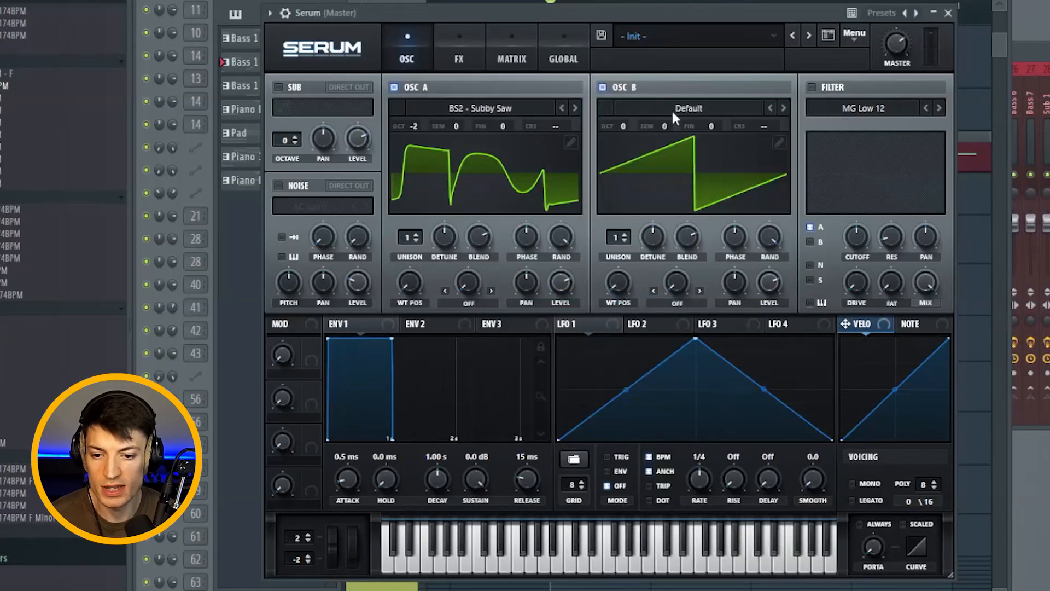
{"action": "left_click", "coordinate": [715, 107]}
{"action": "left_click", "coordinate": [815, 153]}
{"action": "left_click_drag", "start_coordinate": [671, 127], "coordinate": [680, 120]}
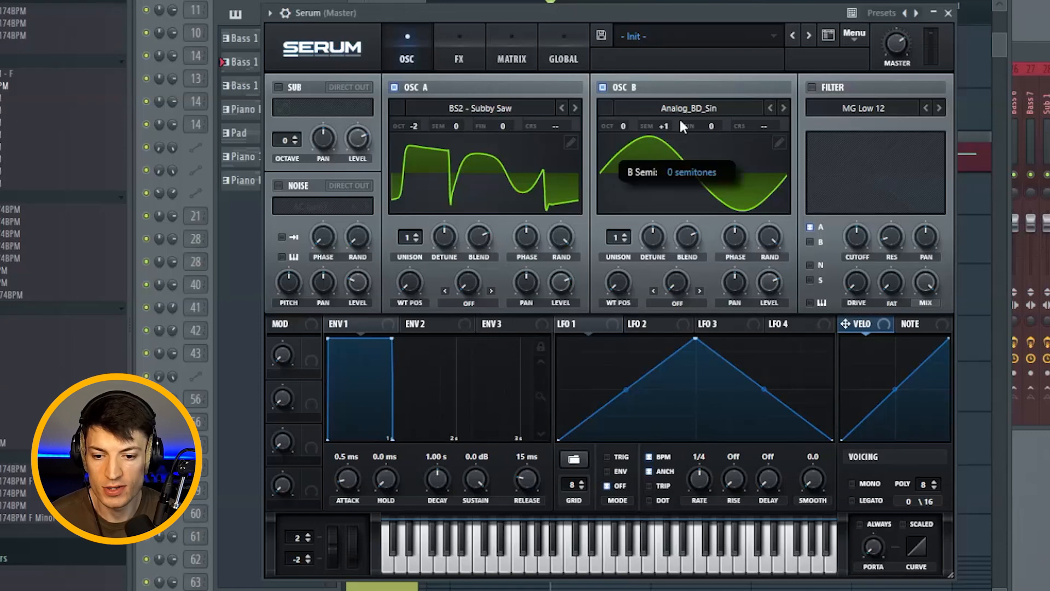
{"action": "left_click_drag", "start_coordinate": [416, 283], "coordinate": [457, 190]}
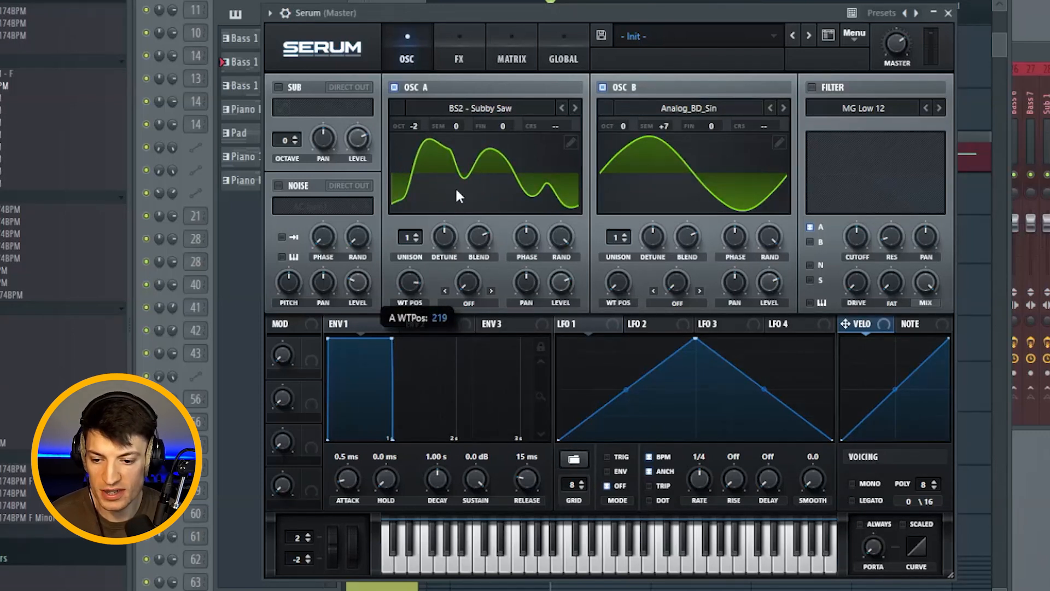
Modulate both oscillator levels with LFO 1 in ENV mode at a 1/2 rate, shaped as a quick rise and curved decay.
{"action": "left_click", "coordinate": [582, 327]}
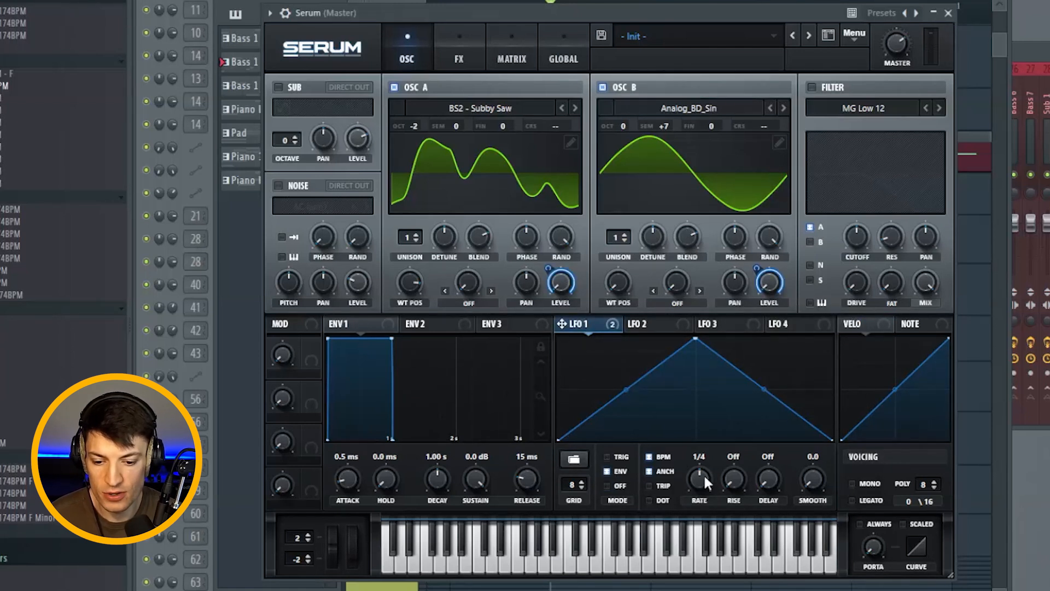
{"action": "left_click_drag", "start_coordinate": [697, 341], "coordinate": [606, 328]}
{"action": "left_click_drag", "start_coordinate": [581, 389], "coordinate": [582, 421]}
{"action": "left_click_drag", "start_coordinate": [719, 389], "coordinate": [758, 438]}
Enable the MG Low 12 filter for oscillators A and B, lower its cutoff, and modulate cutoff and drive with envelope 1.
{"action": "left_click", "coordinate": [812, 87]}
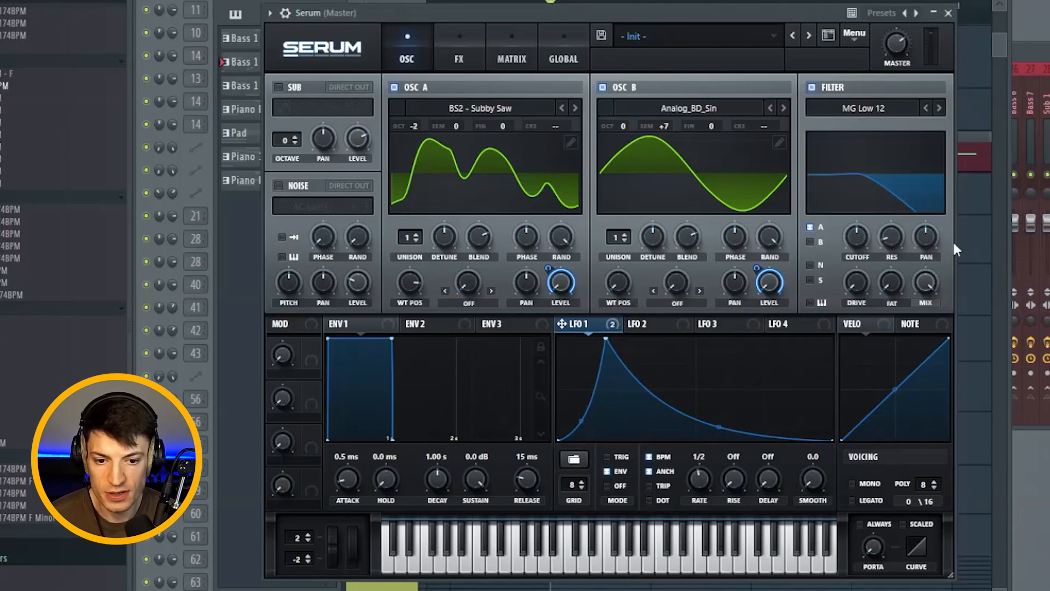
{"action": "left_click", "coordinate": [810, 241]}
{"action": "left_click_drag", "start_coordinate": [857, 238], "coordinate": [858, 280]}
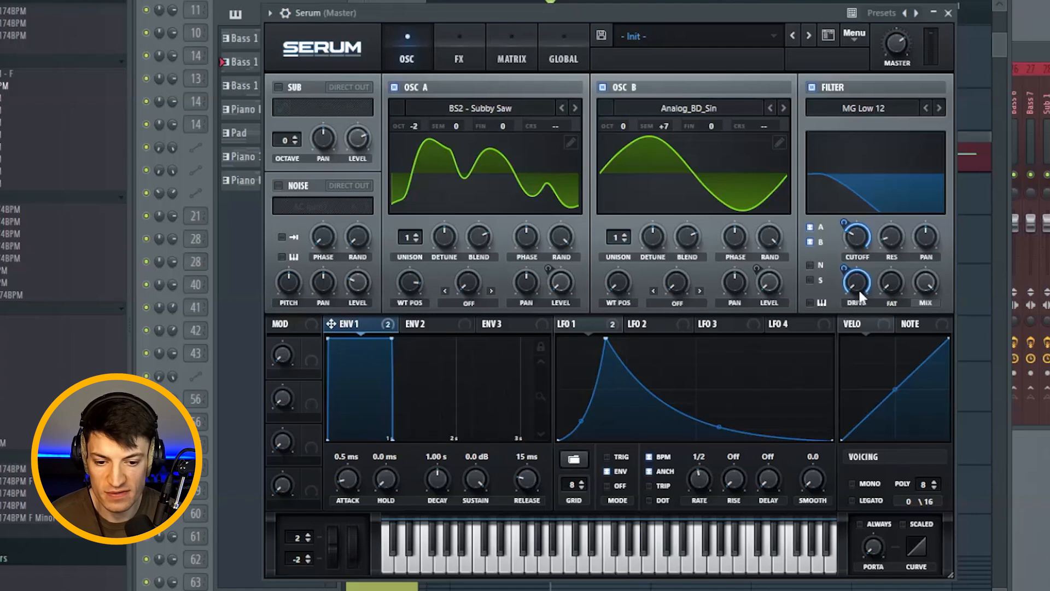
Set envelope 1 to a 469 ms hold, 446 ms decay and -oo dB sustain.
{"action": "left_click_drag", "start_coordinate": [411, 478], "coordinate": [435, 460]}
{"action": "left_click_drag", "start_coordinate": [474, 480], "coordinate": [450, 590]}
{"action": "left_click_drag", "start_coordinate": [437, 479], "coordinate": [442, 488]}
{"action": "scroll", "coordinate": [441, 488], "scroll_direction": "down", "scroll_amount": 3}
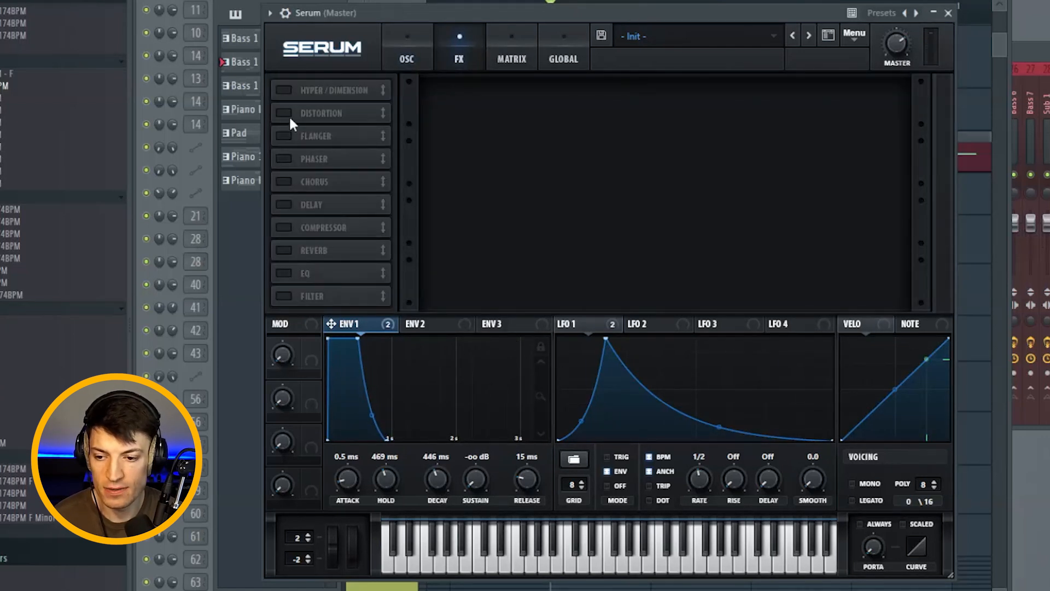
Enable Tube distortion and the compressor in Serum's effects, raise the compressor gain, and move Hyper / Dimension down the chain.
{"action": "left_click", "coordinate": [285, 114]}
{"action": "left_click_drag", "start_coordinate": [782, 109], "coordinate": [812, 87]}
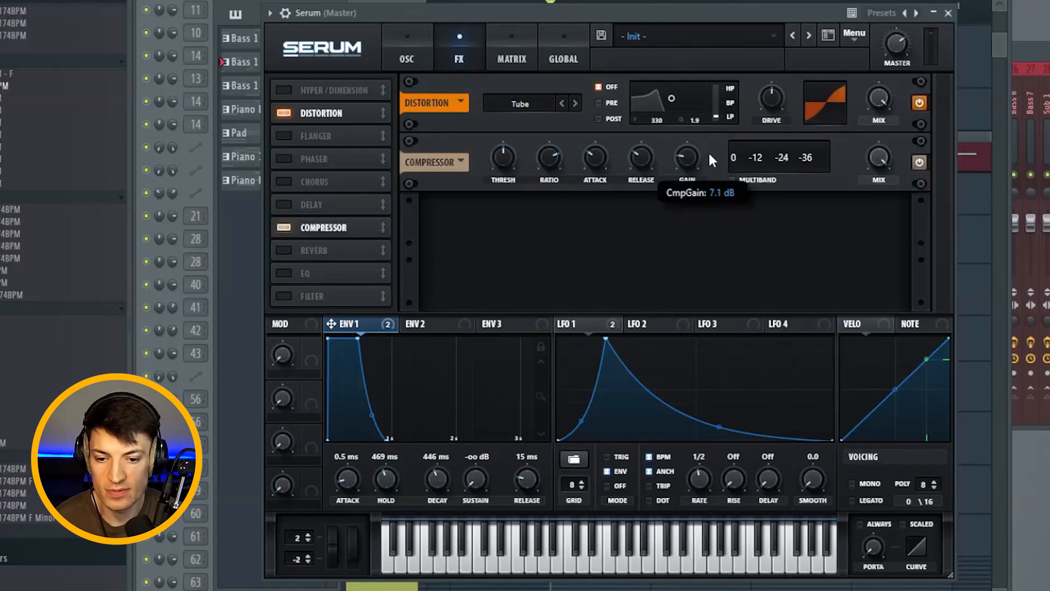
{"action": "left_click_drag", "start_coordinate": [332, 91], "coordinate": [372, 232]}
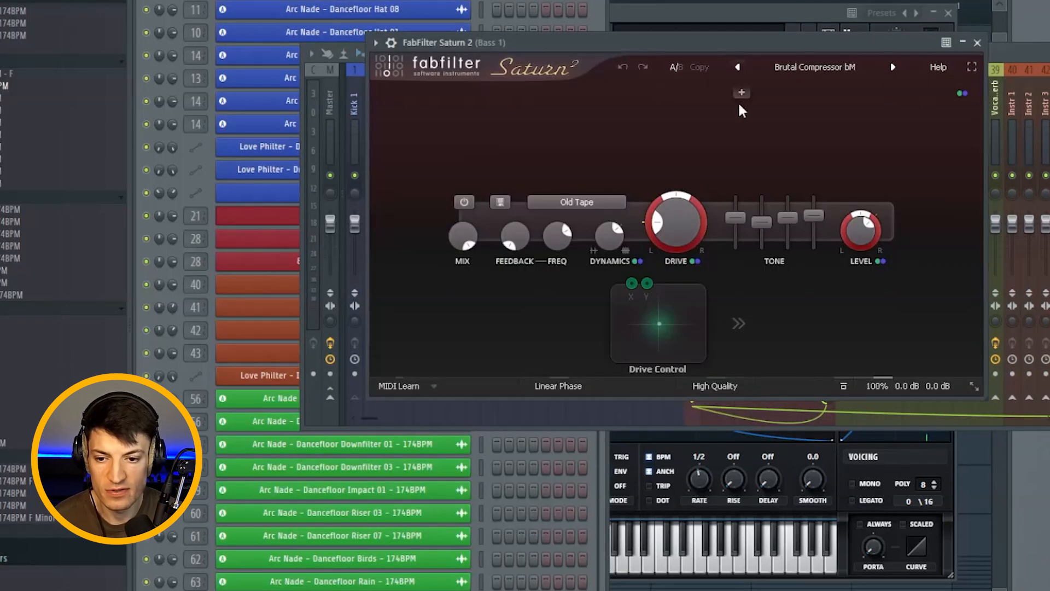
Examine the presets of FabFilter Saturn 2 on the Bass 1 mixer track, starting from Brutal Compressor bM.
{"action": "left_click", "coordinate": [800, 64]}
{"action": "mouse_move", "coordinate": [809, 89]}
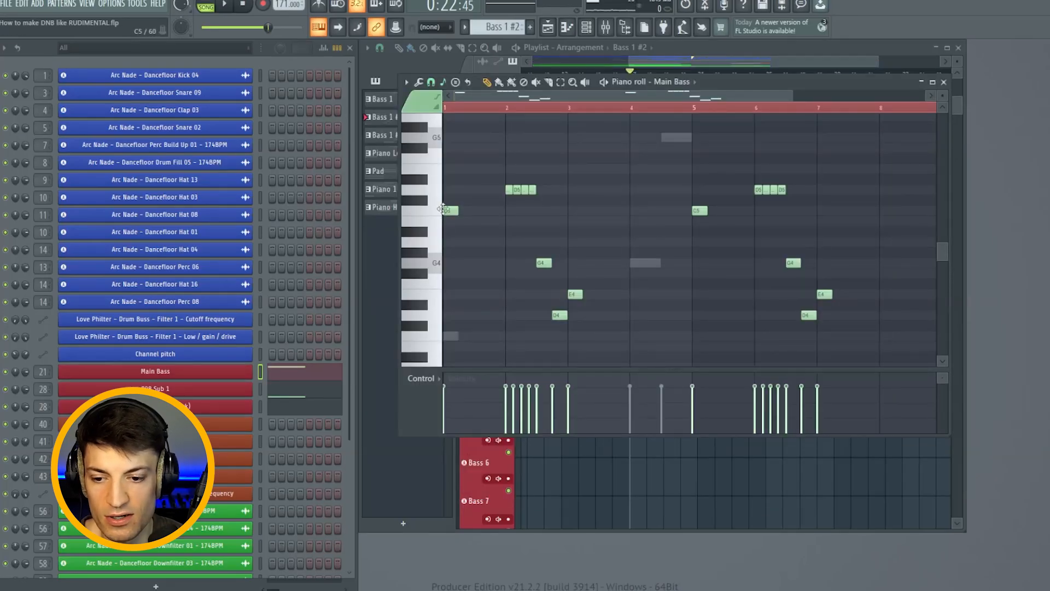
Compare the 808 Sub 1 and Main Bass notes in the piano roll and audition the C5, D5, D4 and E4 keys.
{"action": "left_click", "coordinate": [296, 390]}
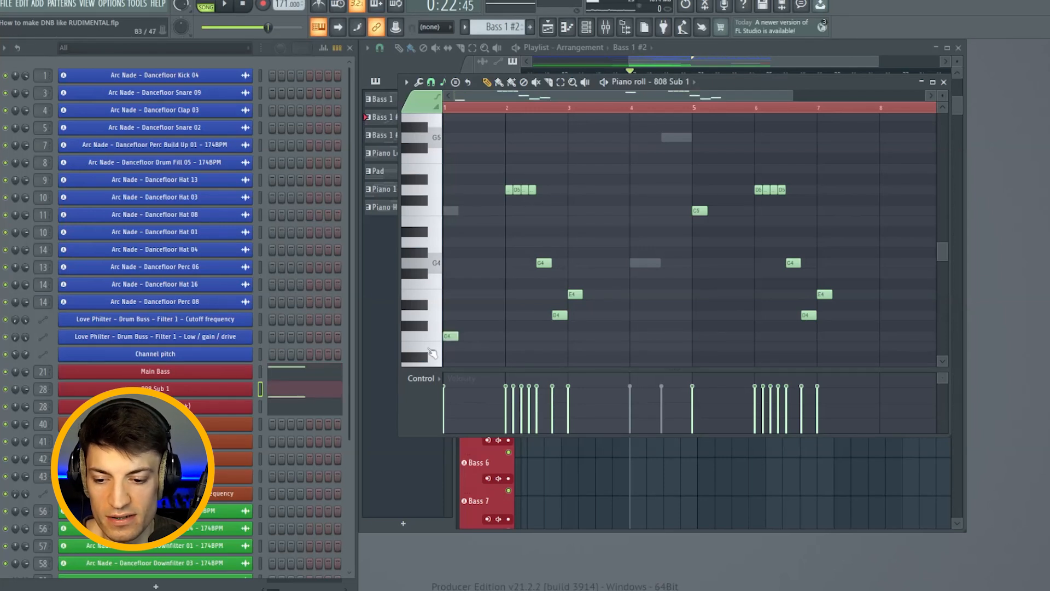
{"action": "left_click", "coordinate": [300, 372]}
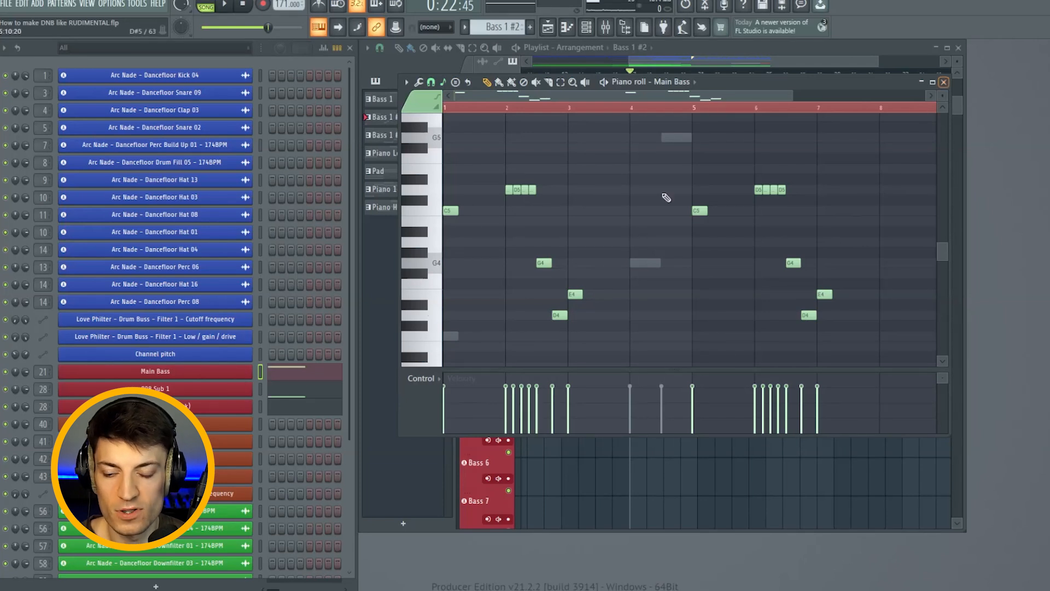
{"action": "left_click", "coordinate": [428, 212]}
{"action": "left_click", "coordinate": [429, 191]}
{"action": "left_click", "coordinate": [430, 317]}
{"action": "left_click", "coordinate": [430, 296]}
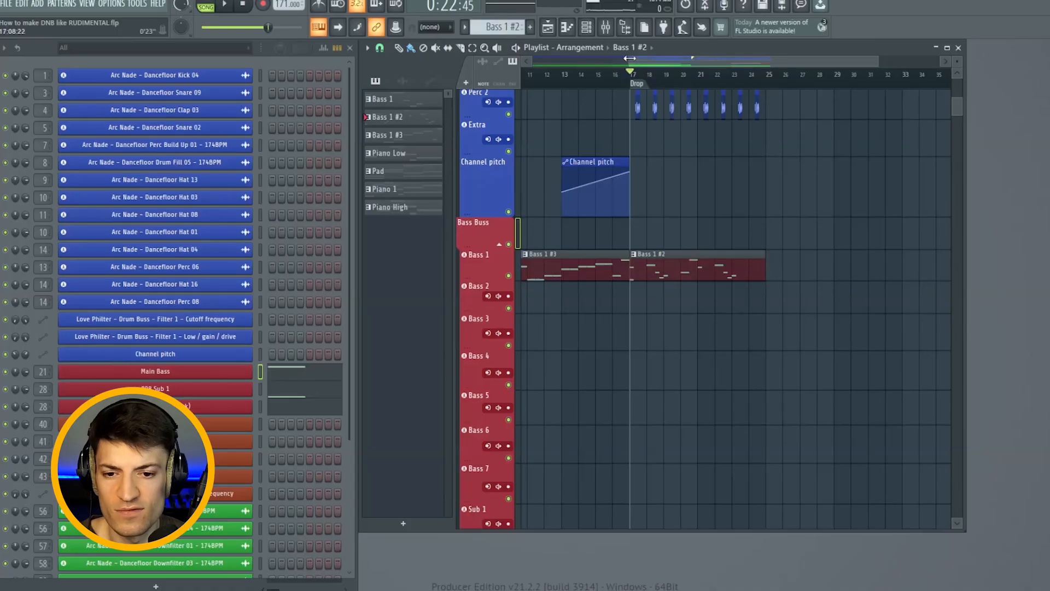
Collapse the Bass Buss and Vocals track groups in the playlist to bring up the Instr tracks.
{"action": "left_click_drag", "start_coordinate": [630, 58], "coordinate": [534, 58]}
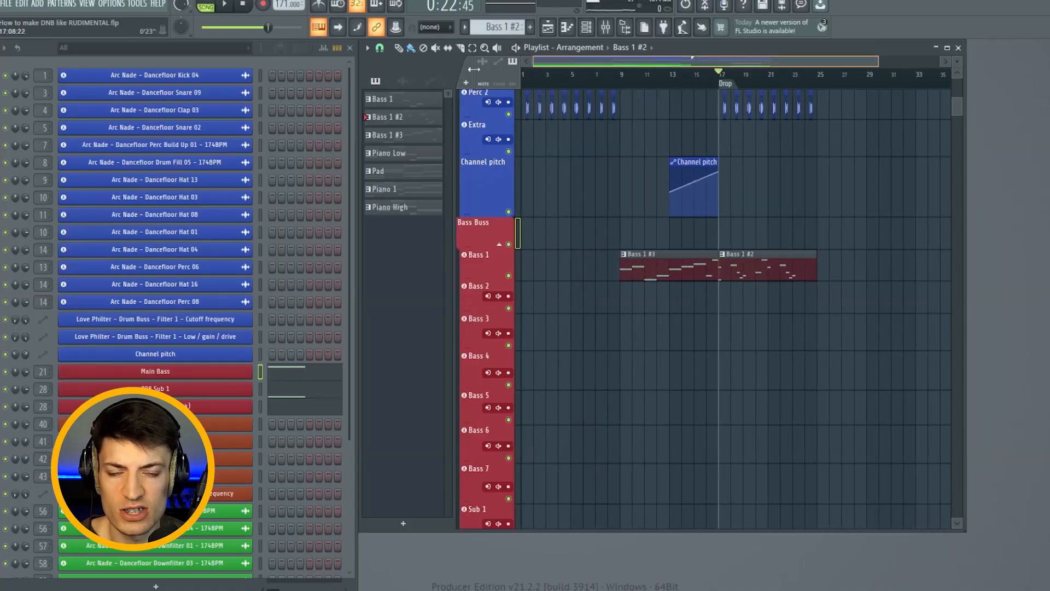
{"action": "scroll", "coordinate": [828, 339], "scroll_direction": "up", "scroll_amount": 2}
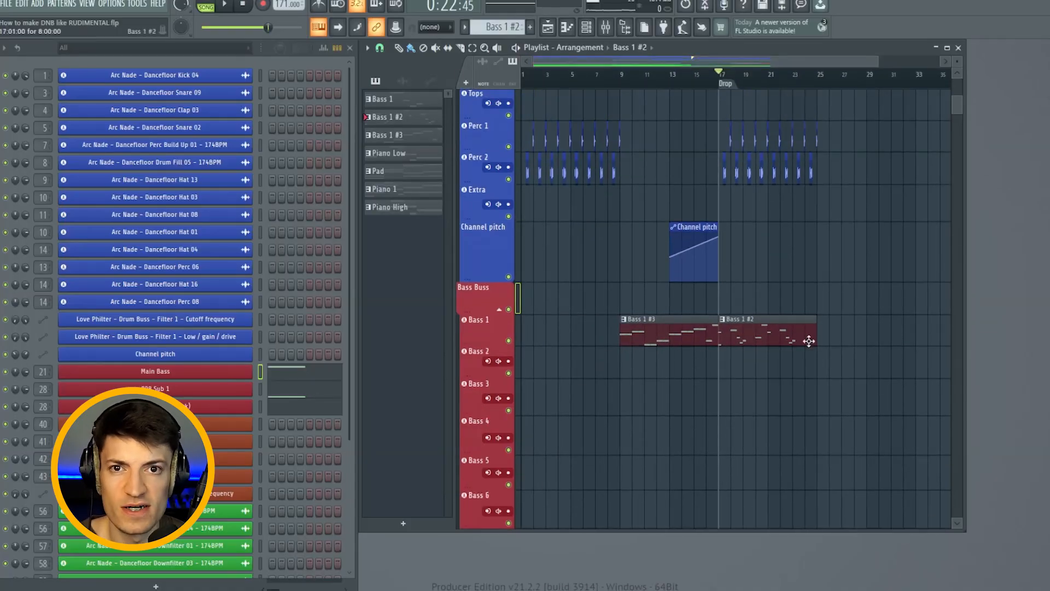
{"action": "scroll", "coordinate": [823, 361], "scroll_direction": "down", "scroll_amount": 2}
{"action": "left_click", "coordinate": [501, 246]}
{"action": "scroll", "coordinate": [799, 325], "scroll_direction": "down", "scroll_amount": 2}
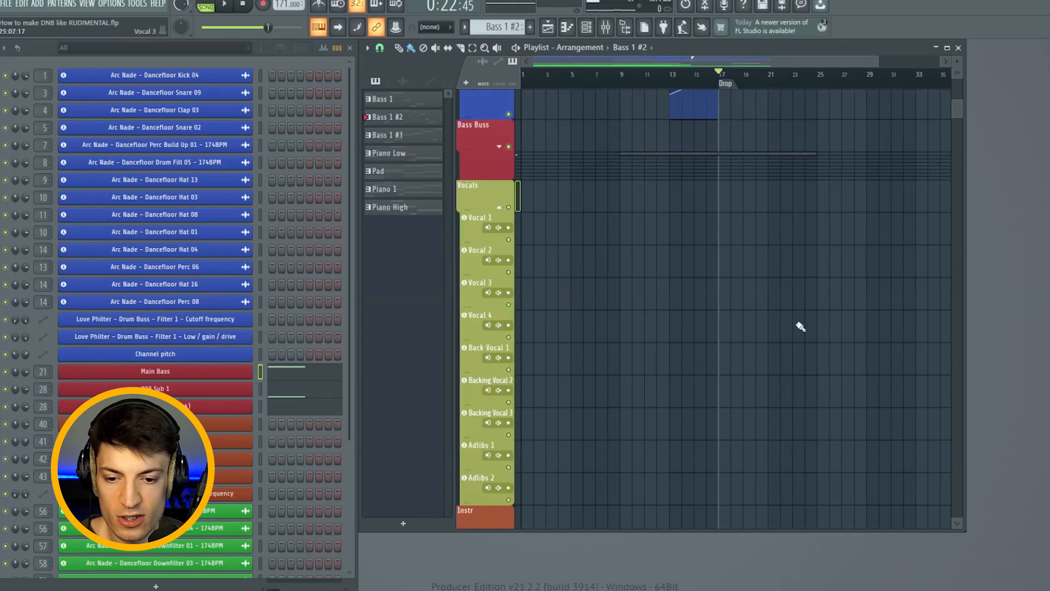
{"action": "left_click", "coordinate": [500, 207]}
{"action": "scroll", "coordinate": [790, 303], "scroll_direction": "down", "scroll_amount": 2}
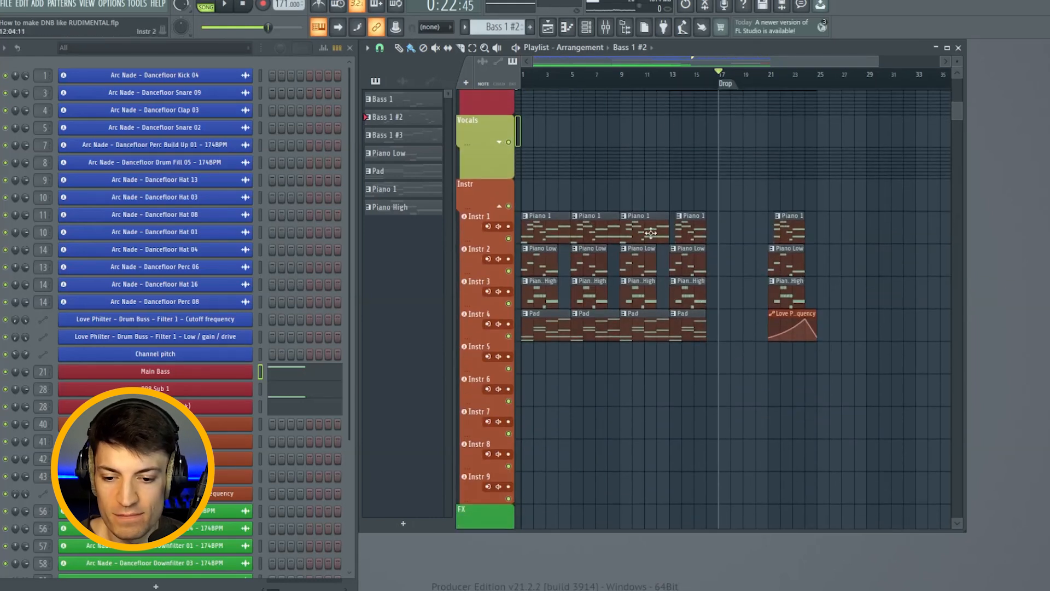
{"action": "left_click_drag", "start_coordinate": [877, 63], "coordinate": [784, 105]}
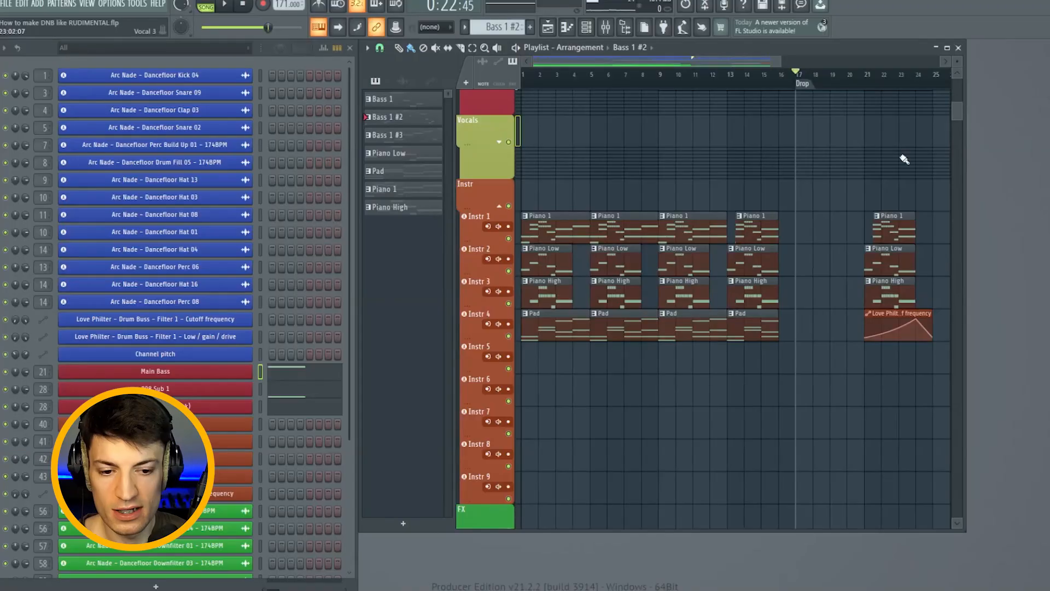
{"action": "left_click_drag", "start_coordinate": [868, 77], "coordinate": [952, 77]}
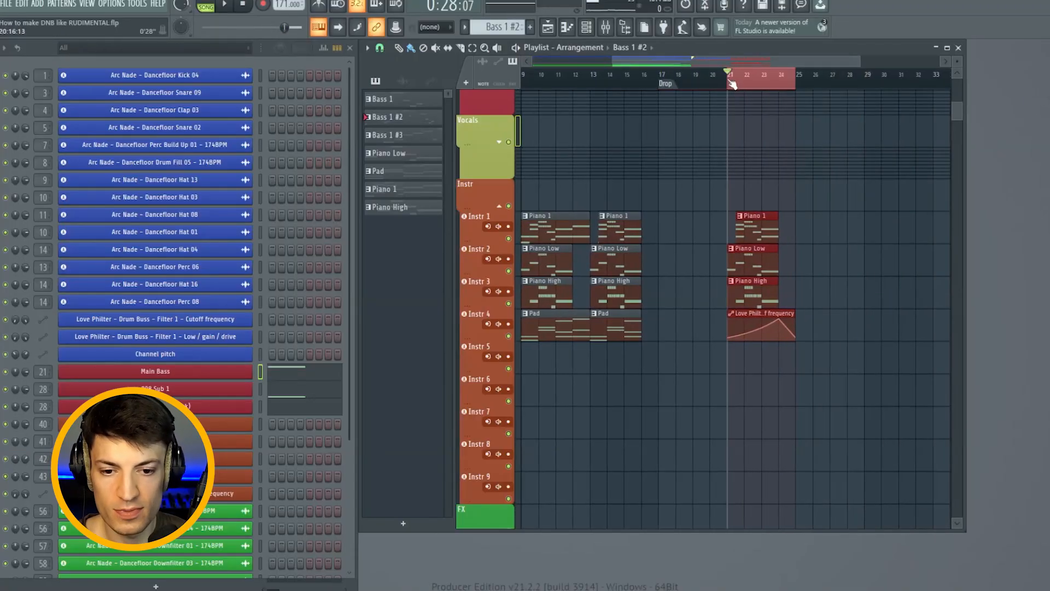
{"action": "left_click", "coordinate": [732, 83]}
{"action": "left_click_drag", "start_coordinate": [664, 62], "coordinate": [585, 66]}
{"action": "left_click_drag", "start_coordinate": [794, 78], "coordinate": [727, 82]}
{"action": "left_click_drag", "start_coordinate": [710, 61], "coordinate": [778, 58]}
{"action": "left_click", "coordinate": [757, 78], "text": "ctrl"}
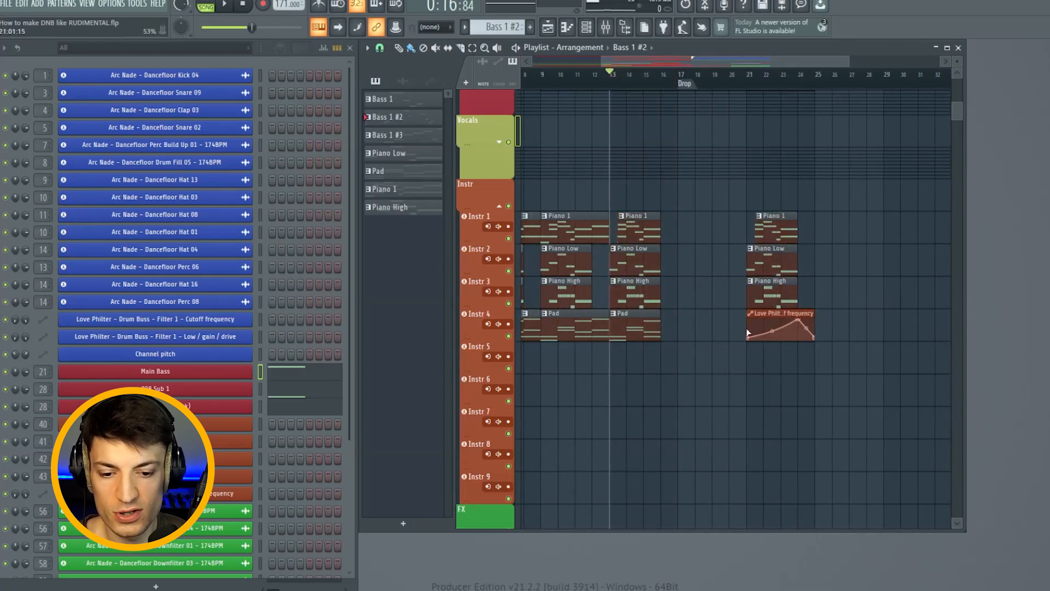
Play the arrangement from bar 21 to hear the piano clips with the Love Philter frequency automation.
{"action": "left_click", "coordinate": [747, 78]}
{"action": "left_click", "coordinate": [606, 28]}
{"action": "left_click", "coordinate": [1020, 108]}
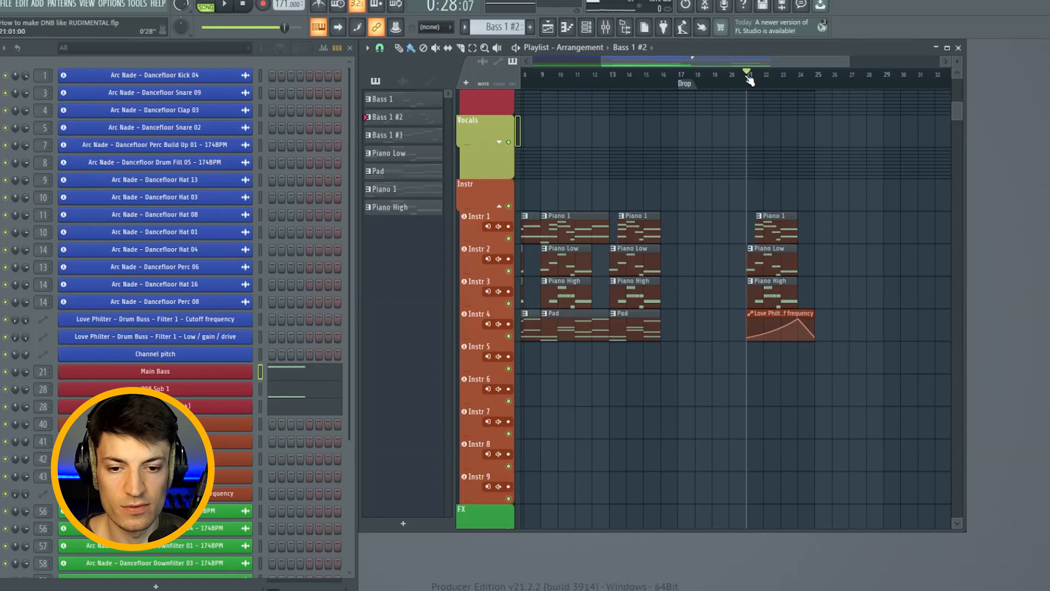
{"action": "key", "text": "space"}
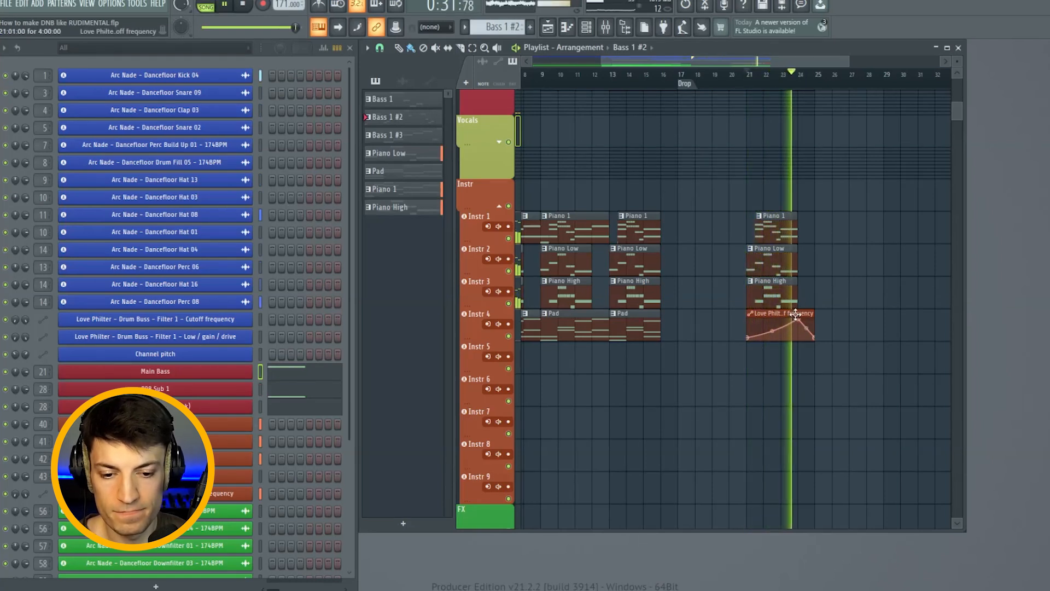
{"action": "key", "text": "space"}
{"action": "scroll", "coordinate": [810, 257], "scroll_direction": "up", "scroll_amount": 5}
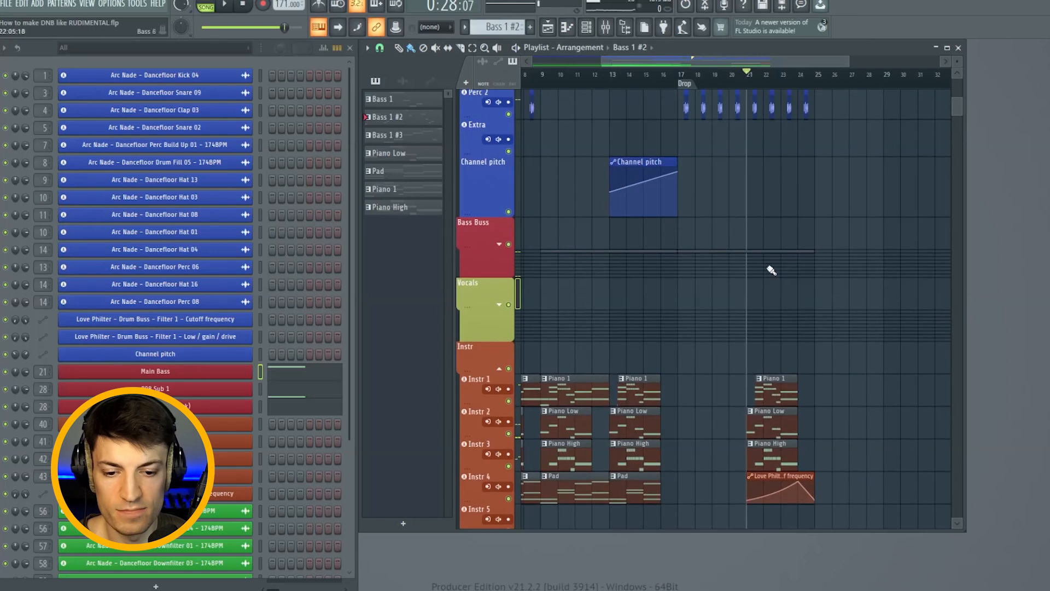
{"action": "scroll", "coordinate": [805, 334], "scroll_direction": "down", "scroll_amount": 4}
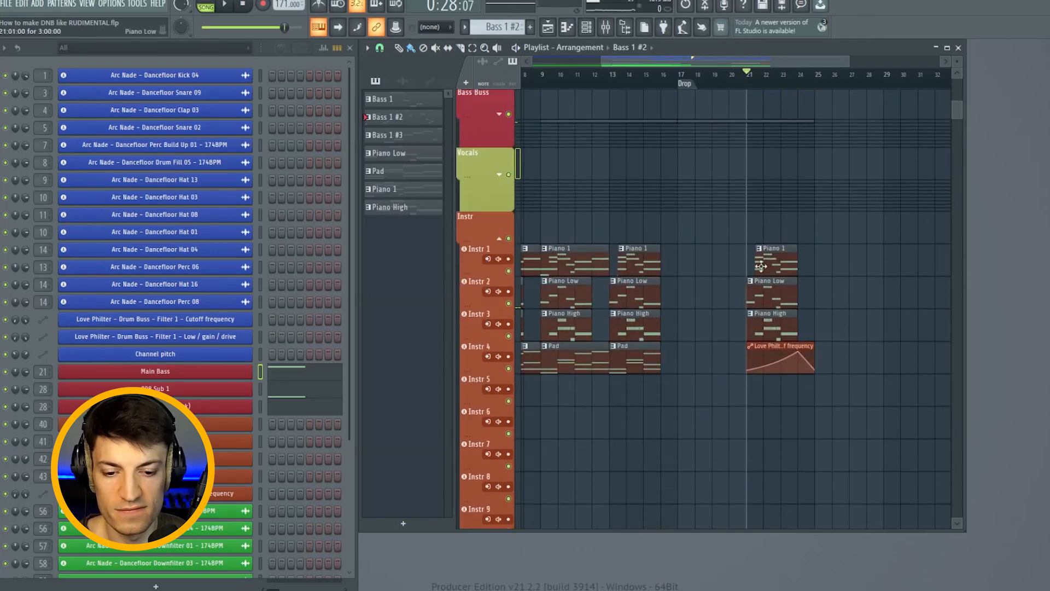
Return the playhead to bar 1 and solo the Instr 1 track holding the Piano 1 clips.
{"action": "left_click_drag", "start_coordinate": [641, 61], "coordinate": [639, 61]}
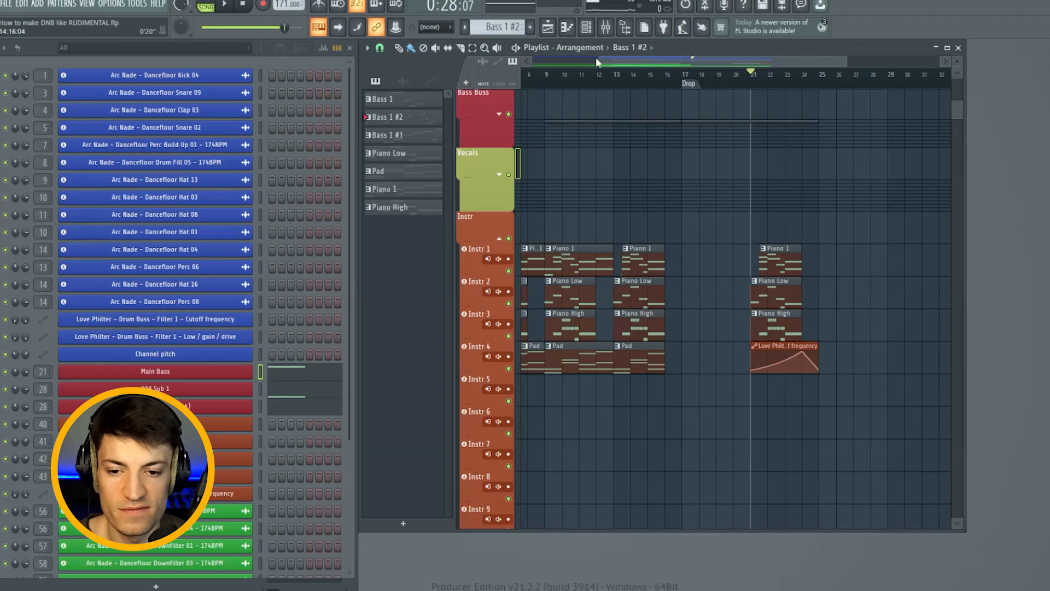
{"action": "left_click_drag", "start_coordinate": [597, 59], "coordinate": [403, 103]}
{"action": "scroll", "coordinate": [629, 273], "scroll_direction": "down", "scroll_amount": 3}
{"action": "left_click", "coordinate": [523, 74]}
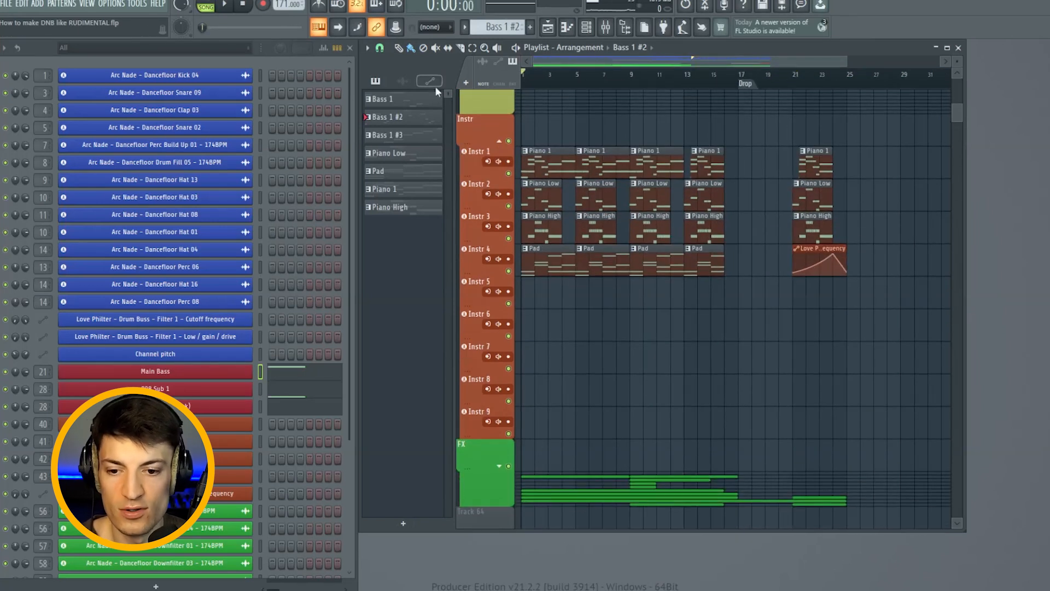
{"action": "scroll", "coordinate": [552, 171], "scroll_direction": "up", "scroll_amount": 3}
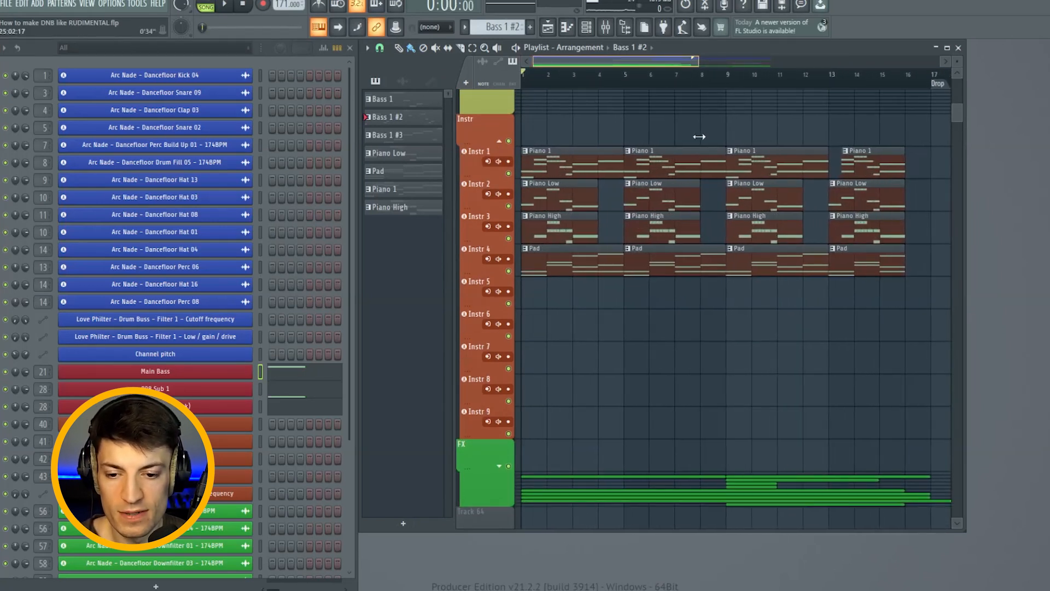
{"action": "right_click", "coordinate": [509, 174]}
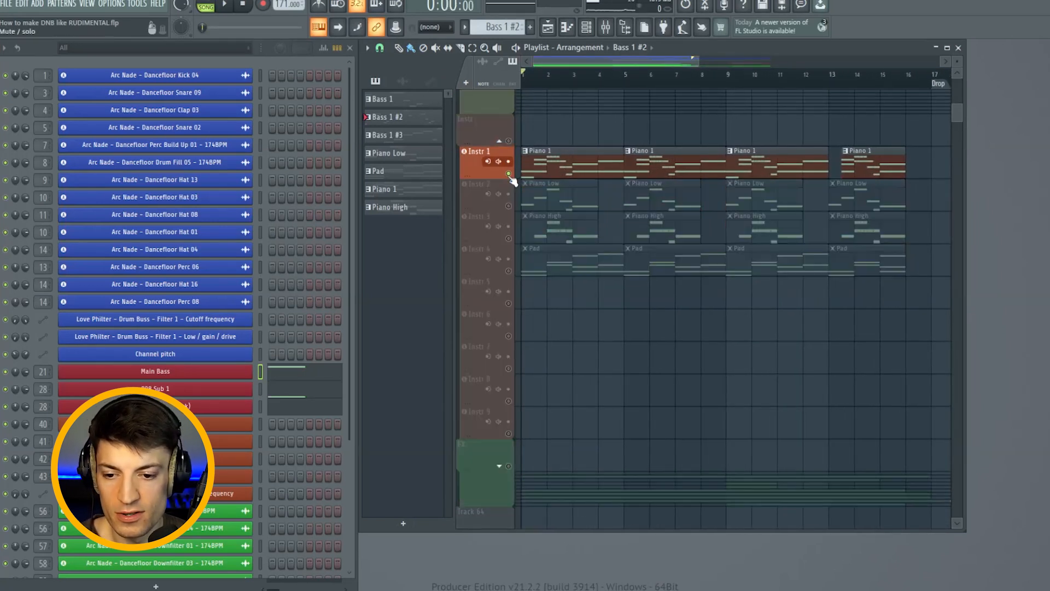
Open the first Piano 1 clip, examine the preset used in its Nexus 4 instrument, and close the plugin.
{"action": "left_click", "coordinate": [261, 441]}
{"action": "left_click", "coordinate": [261, 474]}
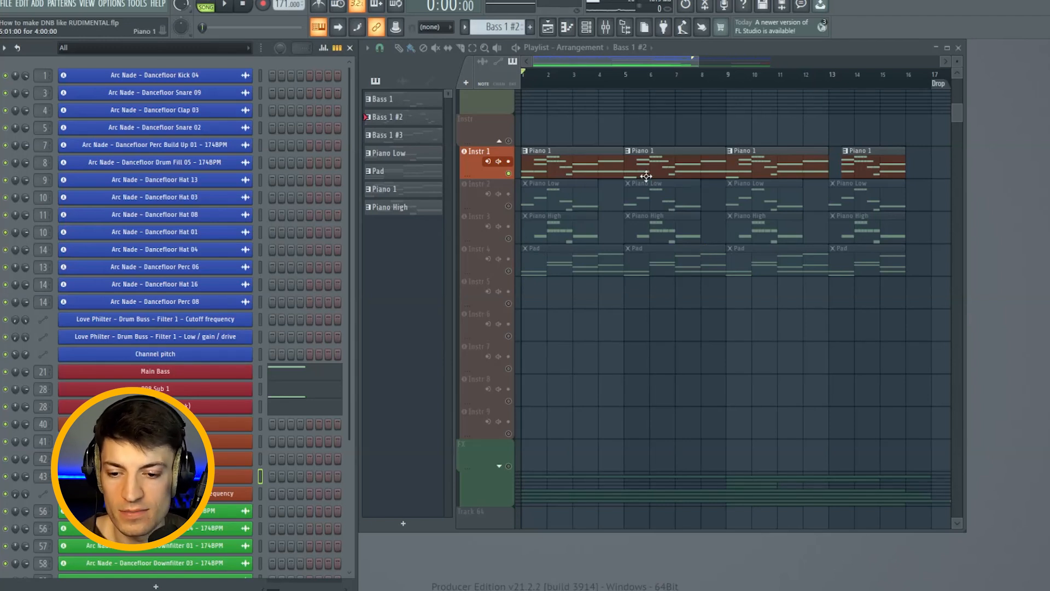
{"action": "double_click", "coordinate": [543, 159]}
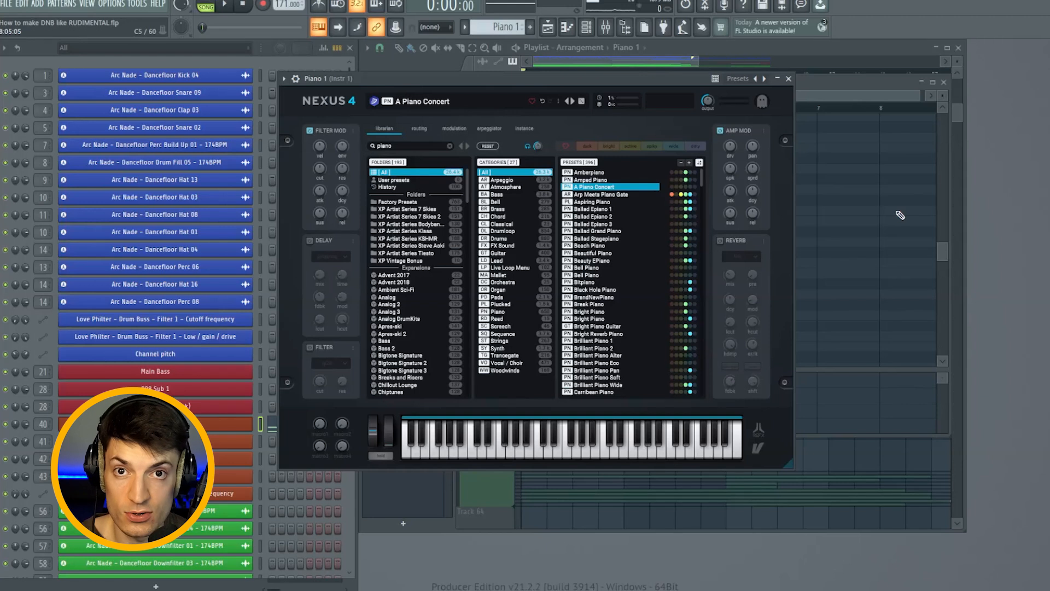
{"action": "left_click_drag", "start_coordinate": [550, 80], "coordinate": [563, 75]}
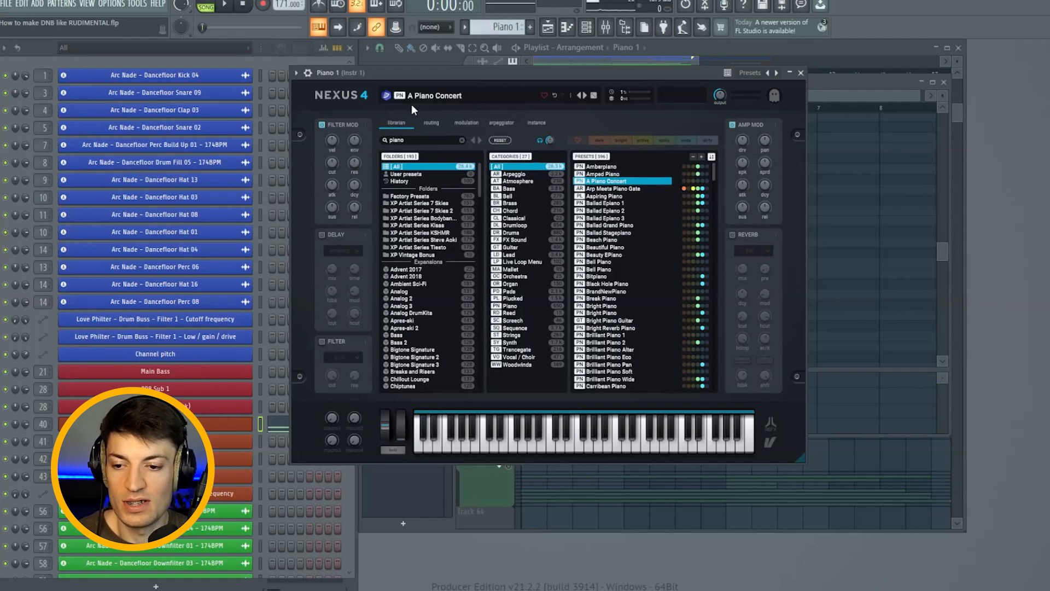
{"action": "left_click", "coordinate": [801, 73]}
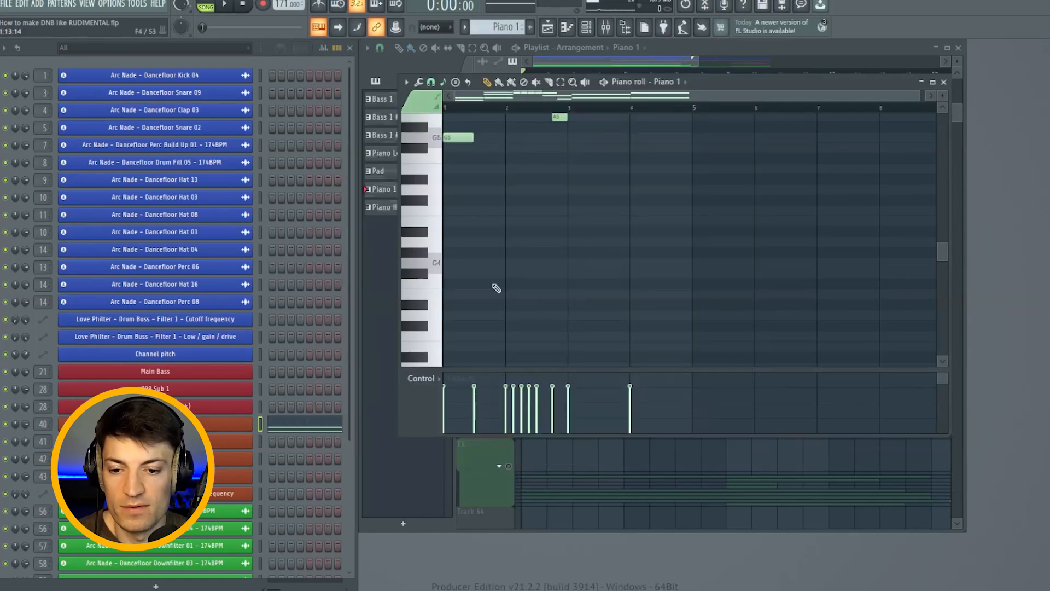
Play the soloed Piano 1 pattern while viewing all four bars of its chords in the piano roll.
{"action": "left_click_drag", "start_coordinate": [708, 141], "coordinate": [710, 143]}
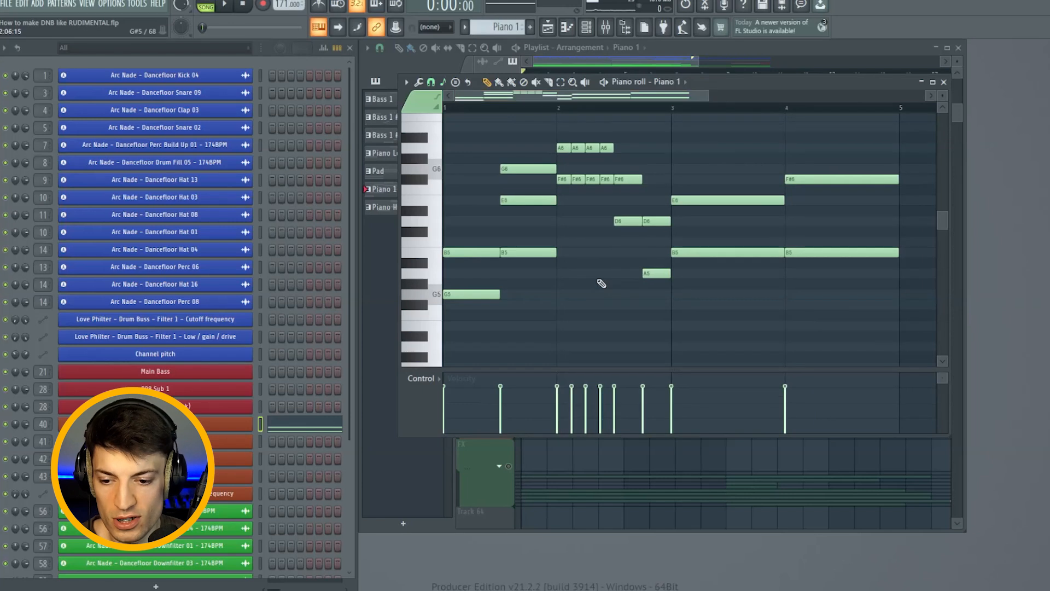
{"action": "scroll", "coordinate": [604, 282], "scroll_direction": "up", "scroll_amount": 1}
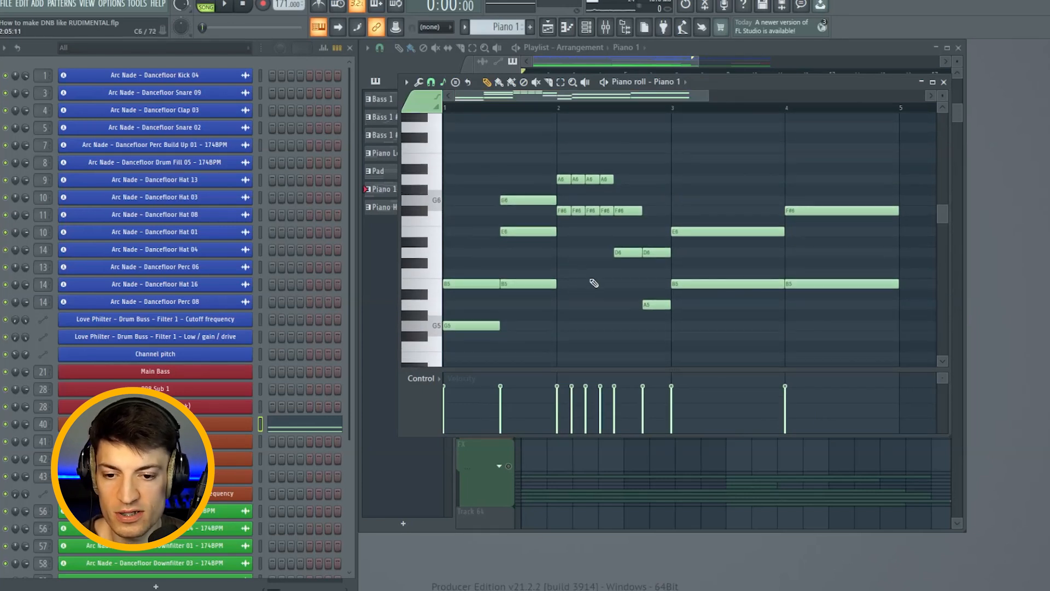
{"action": "key", "text": "space"}
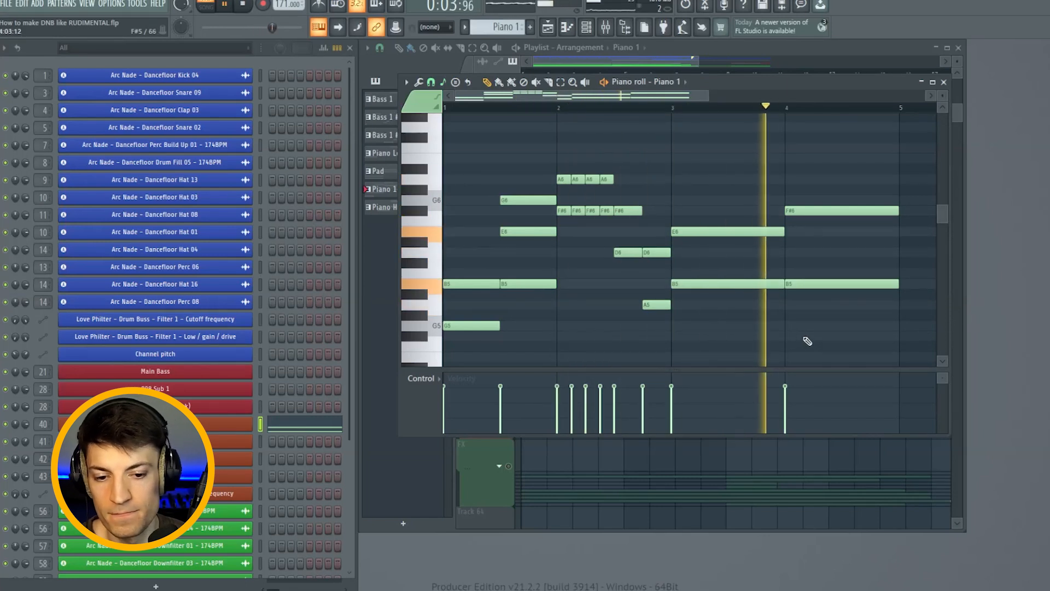
{"action": "key", "text": "space"}
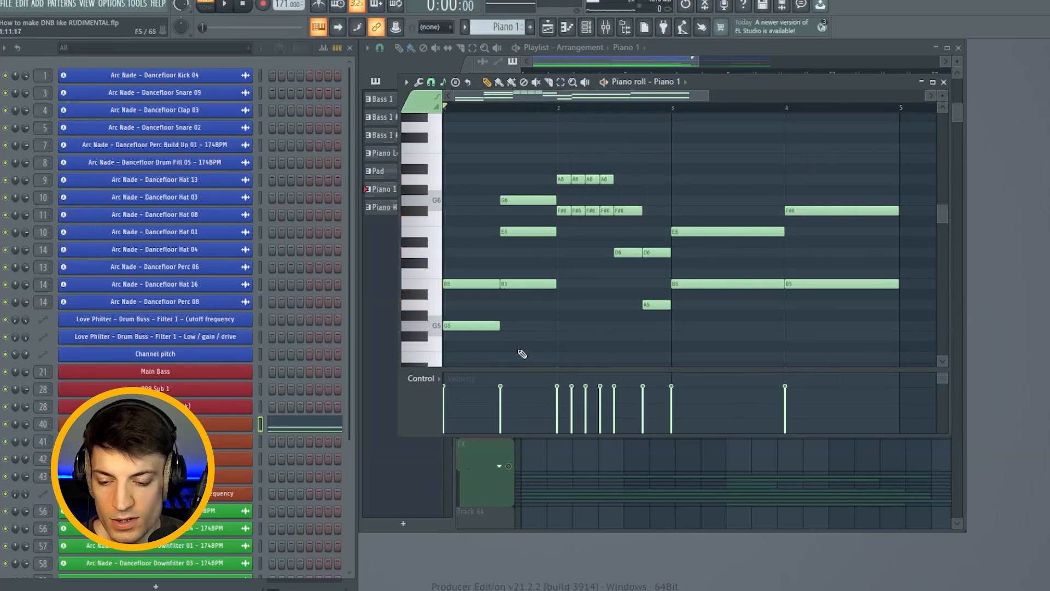
Switch to the G MAJOR CHORDS note in Notepad and go through the listed chords beside the piano roll.
{"action": "left_click", "coordinate": [379, 585]}
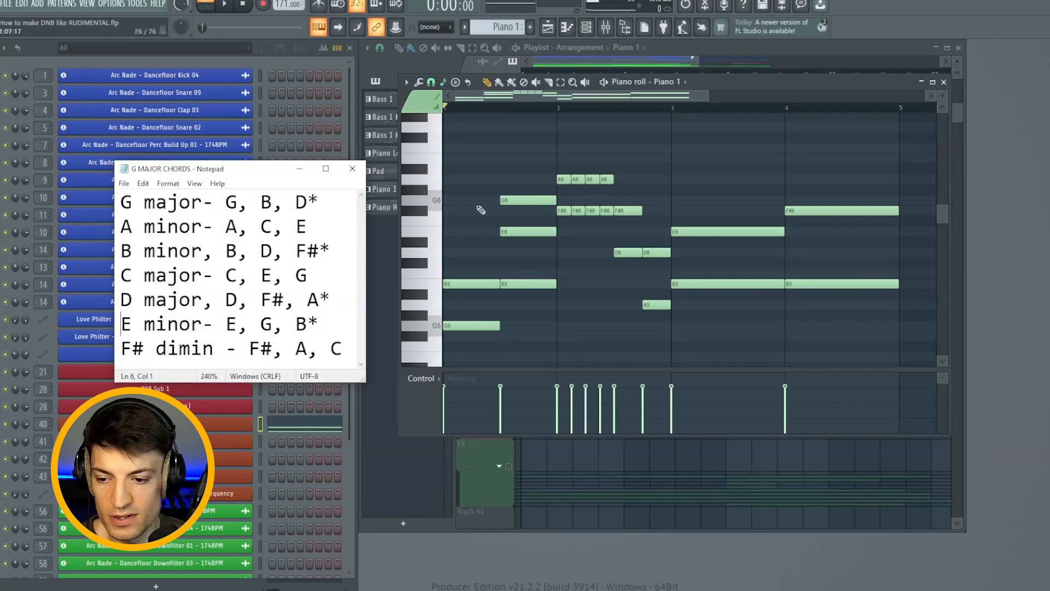
{"action": "left_click_drag", "start_coordinate": [263, 172], "coordinate": [267, 163]}
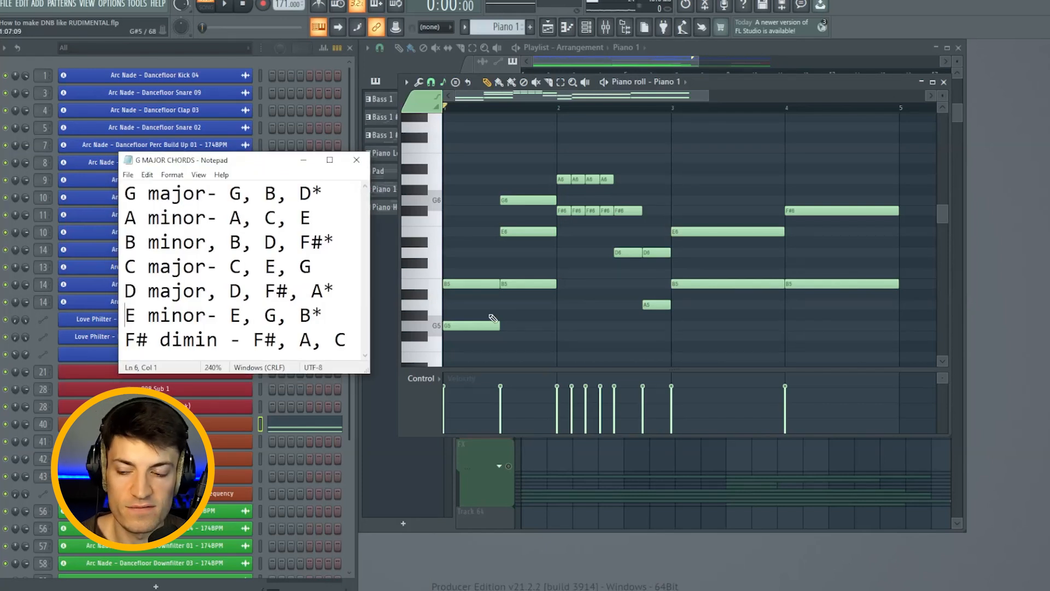
{"action": "left_click_drag", "start_coordinate": [327, 193], "coordinate": [300, 243]}
{"action": "left_click", "coordinate": [327, 195]}
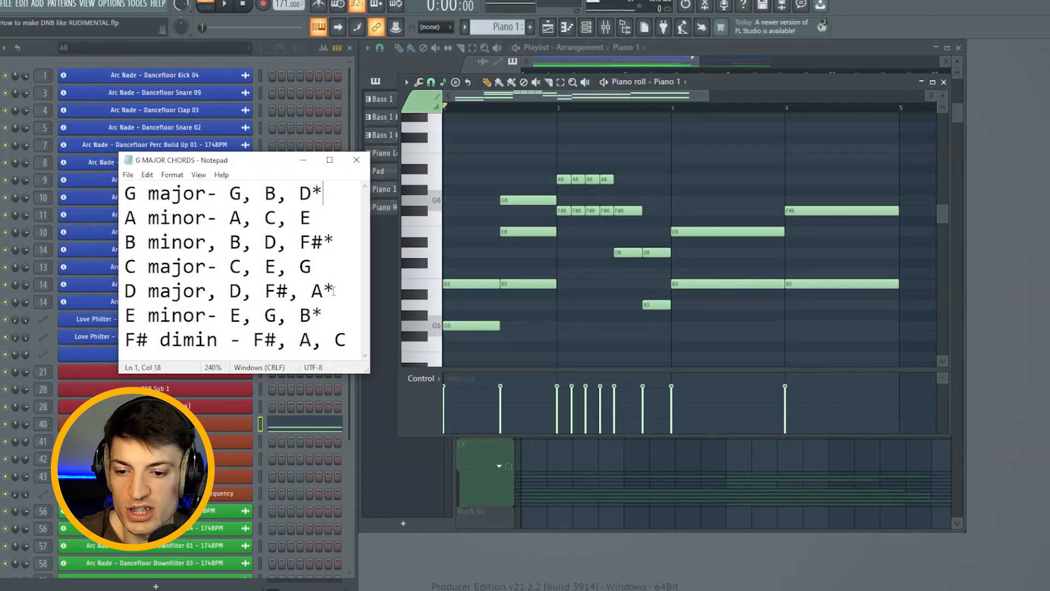
{"action": "left_click_drag", "start_coordinate": [120, 223], "coordinate": [349, 340]}
{"action": "left_click", "coordinate": [348, 340]}
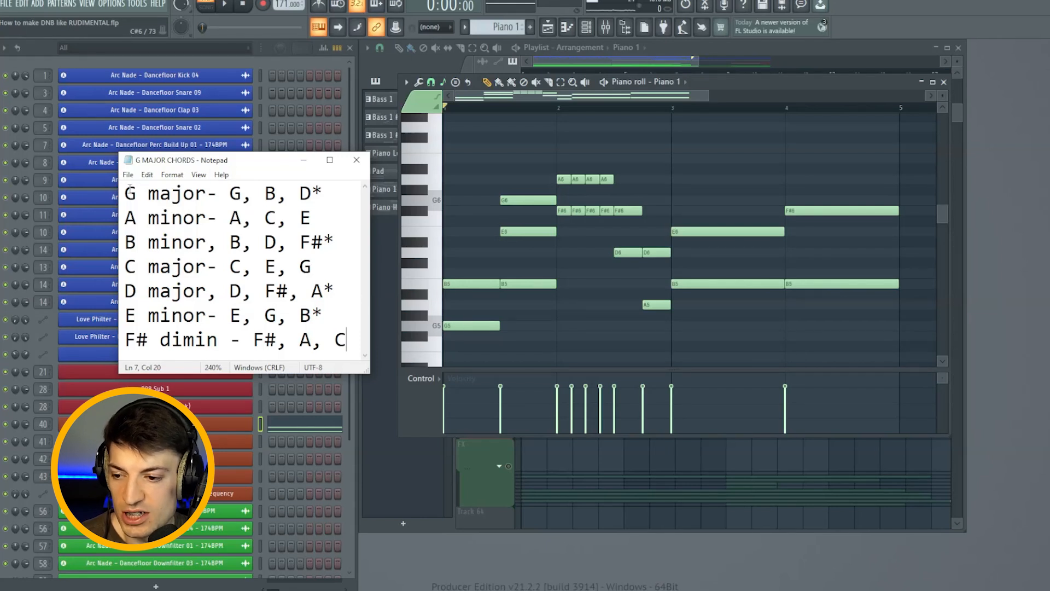
Highlight the G major, E minor, D major and B minor lines in turn to compare them with the Piano 1 notes.
{"action": "left_click_drag", "start_coordinate": [129, 188], "coordinate": [330, 193]}
{"action": "left_click_drag", "start_coordinate": [126, 315], "coordinate": [323, 312]}
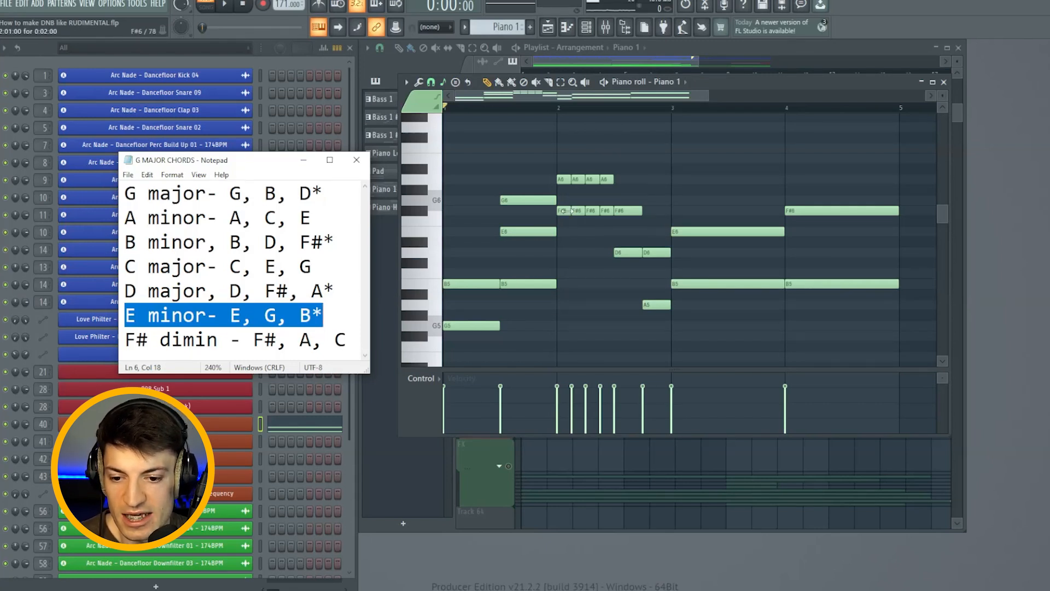
{"action": "left_click_drag", "start_coordinate": [126, 291], "coordinate": [334, 290]}
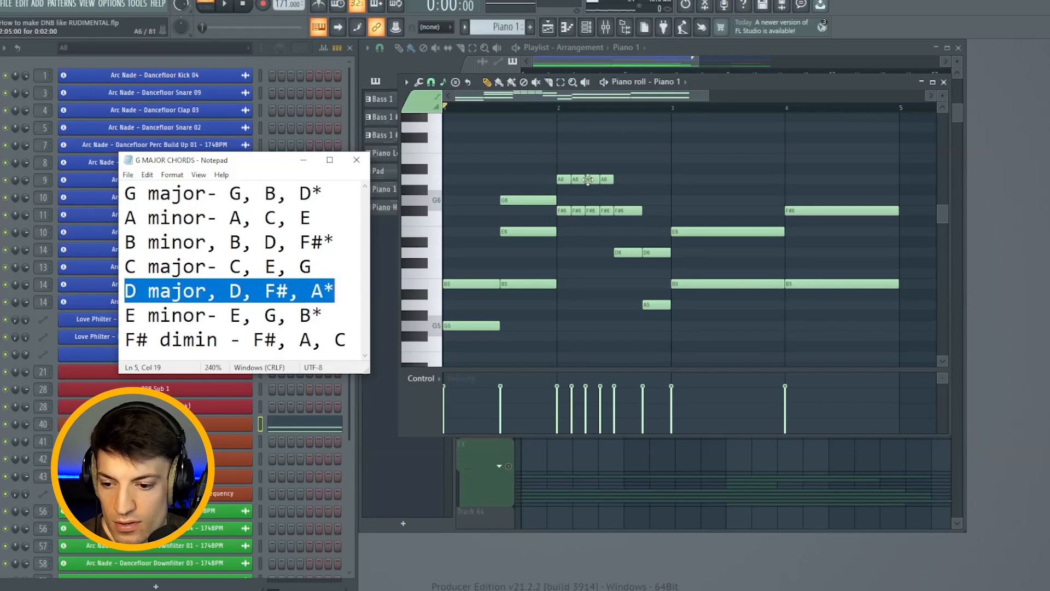
{"action": "left_click", "coordinate": [326, 290]}
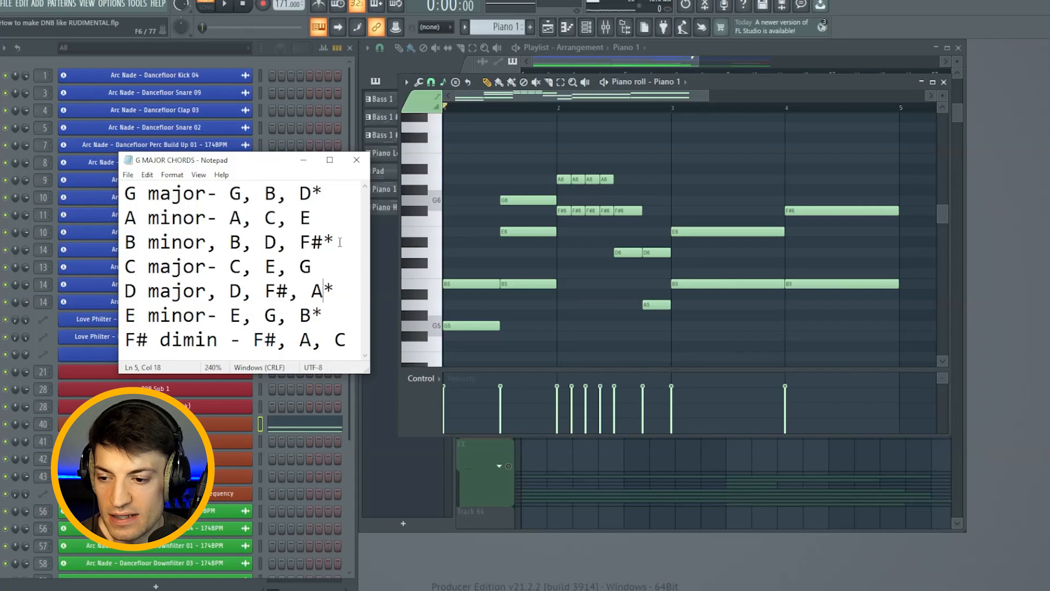
{"action": "left_click_drag", "start_coordinate": [128, 314], "coordinate": [338, 312]}
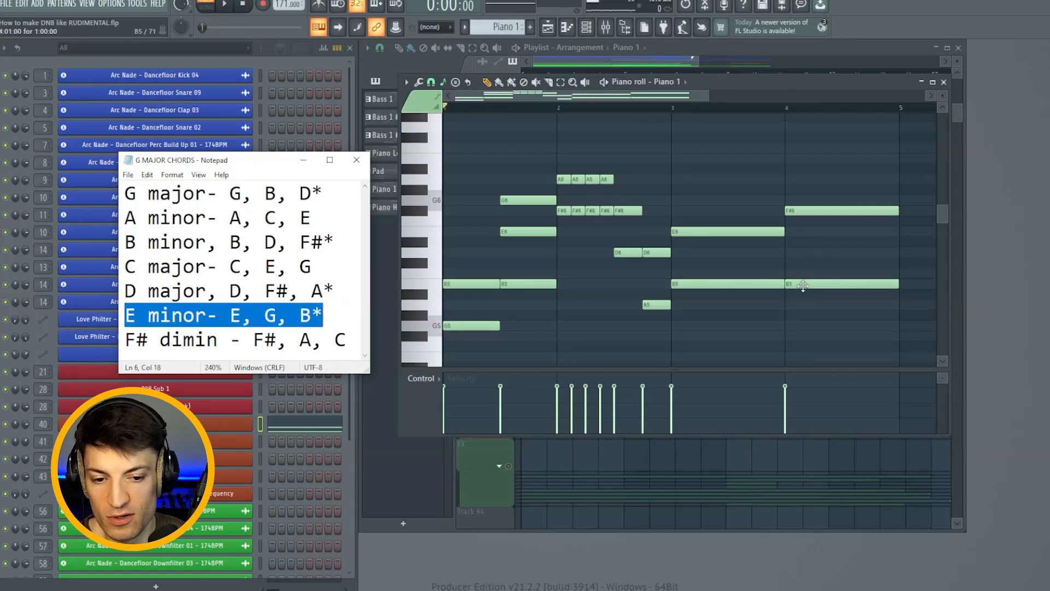
{"action": "left_click_drag", "start_coordinate": [125, 242], "coordinate": [337, 241]}
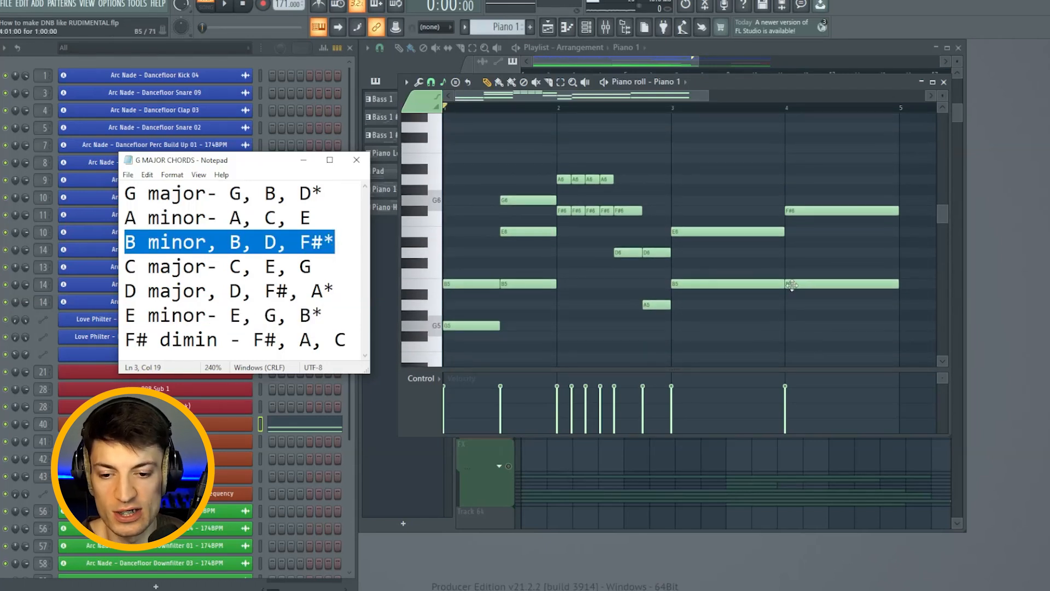
Solo the Piano Low track, open its pattern in the piano roll from bar 1, and play it.
{"action": "left_click", "coordinate": [943, 82]}
{"action": "left_click", "coordinate": [943, 82]}
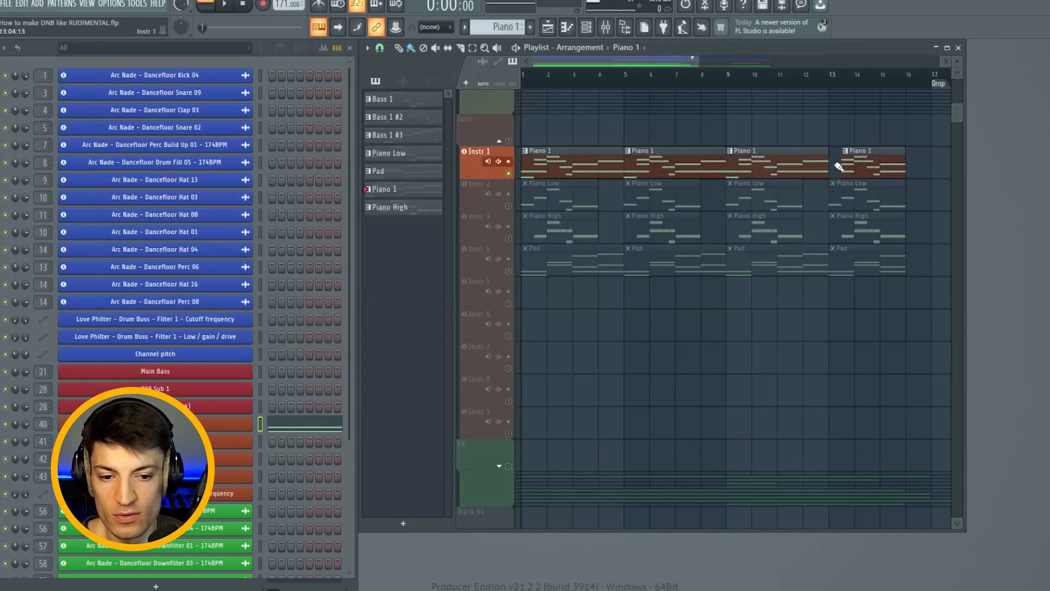
{"action": "left_click", "coordinate": [503, 208]}
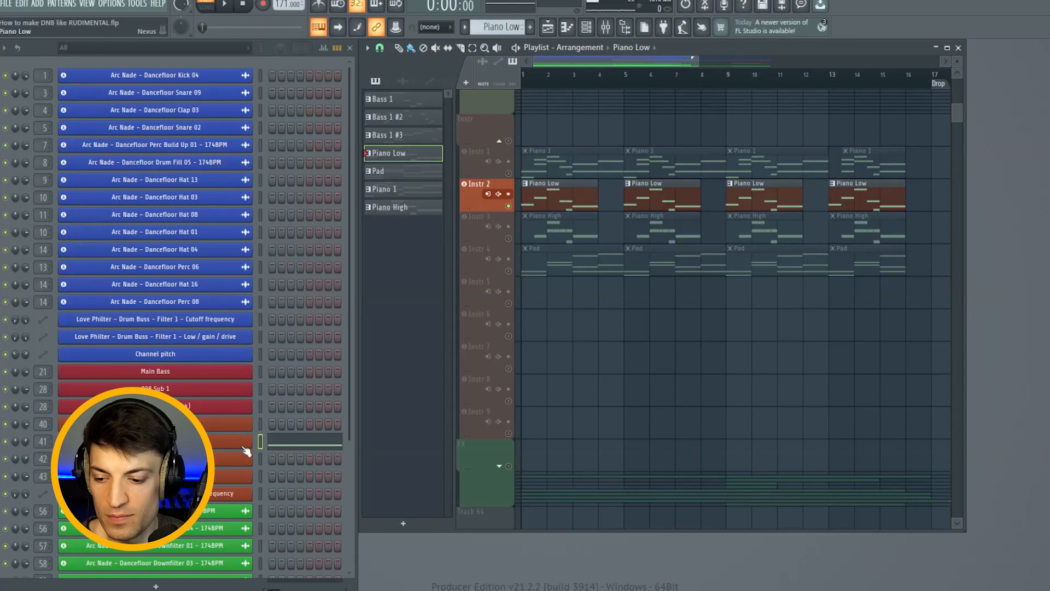
{"action": "key", "text": "F7"}
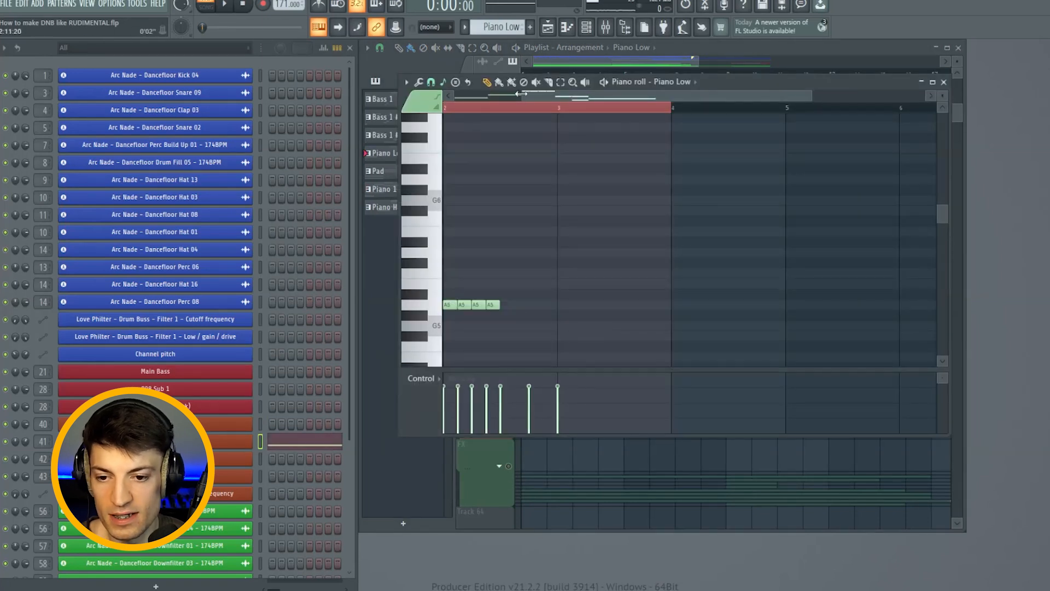
{"action": "left_click_drag", "start_coordinate": [521, 94], "coordinate": [438, 97]}
{"action": "scroll", "coordinate": [492, 219], "scroll_direction": "down", "scroll_amount": 3}
{"action": "key", "text": "space"}
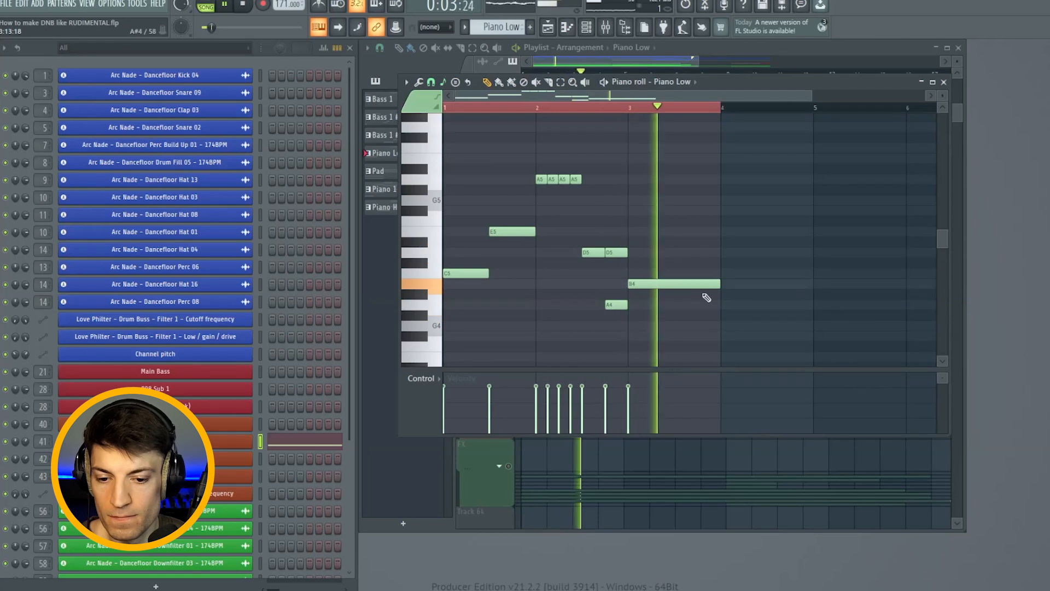
{"action": "key", "text": "space"}
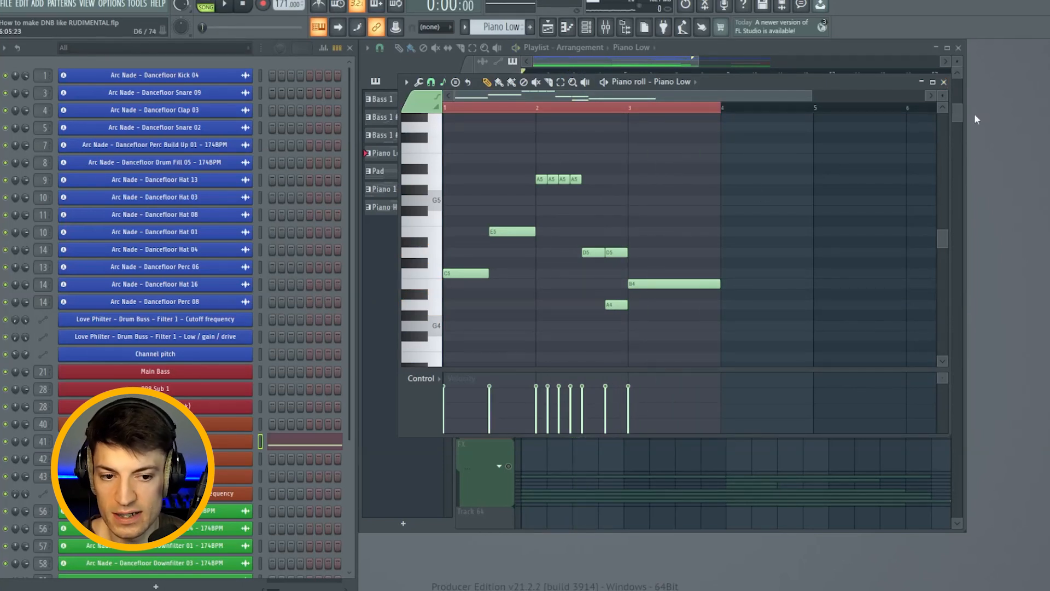
Return to the playlist, unmute the Piano 1 track, and play it together with Piano Low.
{"action": "left_click", "coordinate": [944, 82]}
{"action": "left_click", "coordinate": [509, 173]}
{"action": "key", "text": "space"}
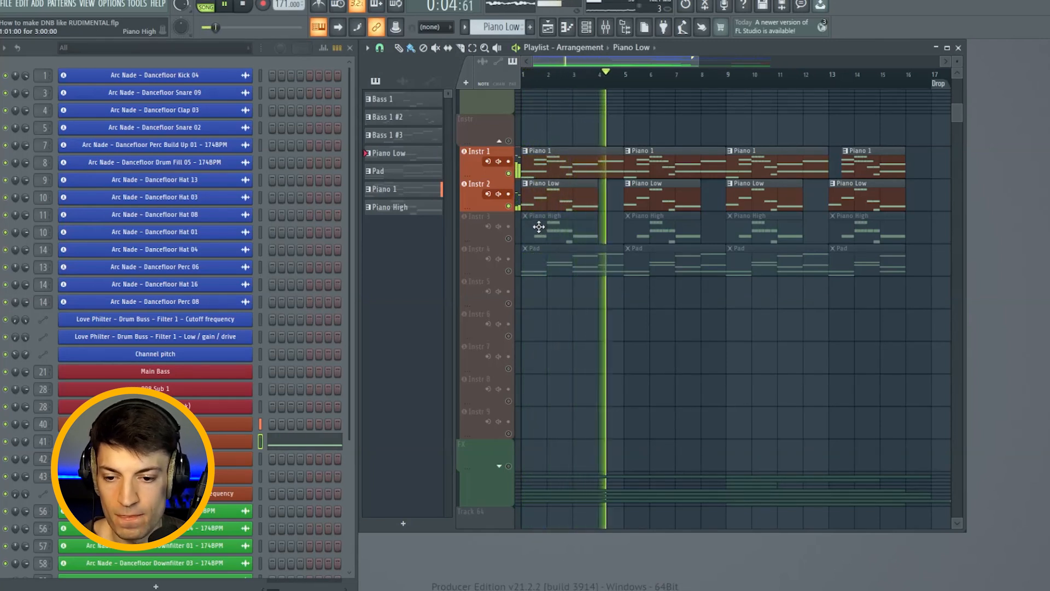
{"action": "key", "text": "space"}
Mute the Piano 1 and Piano Low tracks and unmute the Piano High track on Instr 3.
{"action": "left_click", "coordinate": [508, 206]}
{"action": "left_click", "coordinate": [508, 174]}
{"action": "left_click", "coordinate": [528, 228]}
{"action": "left_click", "coordinate": [509, 238]}
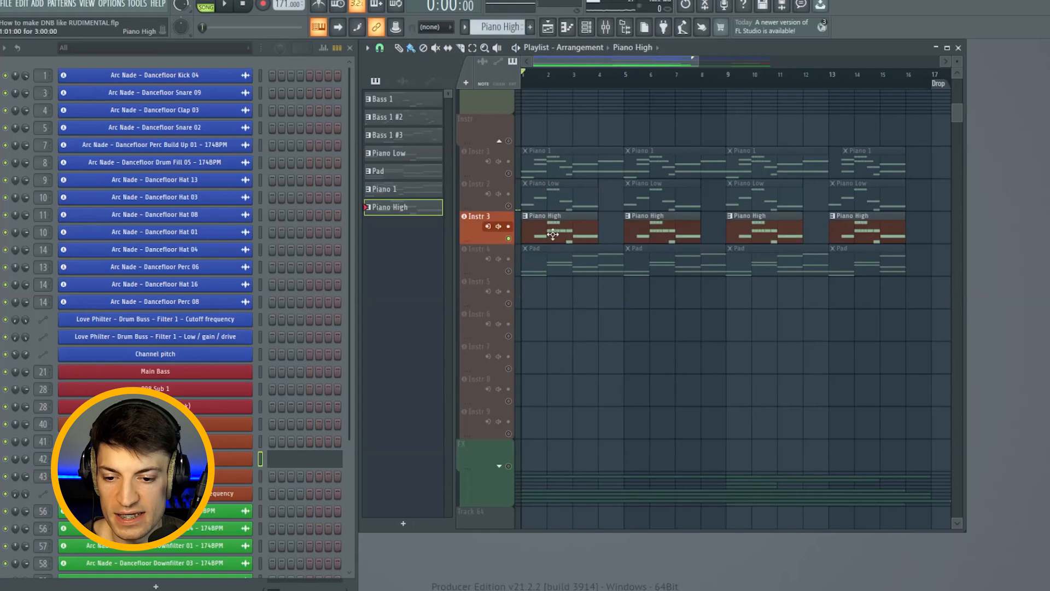
Open the Piano High notes in the piano roll, check the instrument's Nexus 4 preset, and play the pattern.
{"action": "left_click", "coordinate": [290, 458]}
{"action": "scroll", "coordinate": [611, 295], "scroll_direction": "up", "scroll_amount": 6}
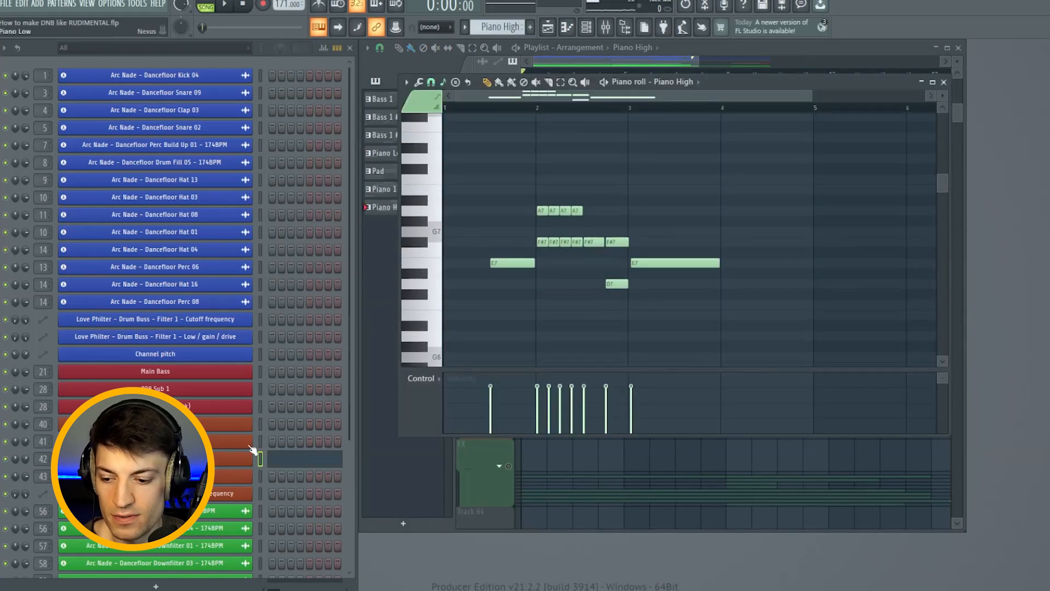
{"action": "left_click", "coordinate": [248, 454]}
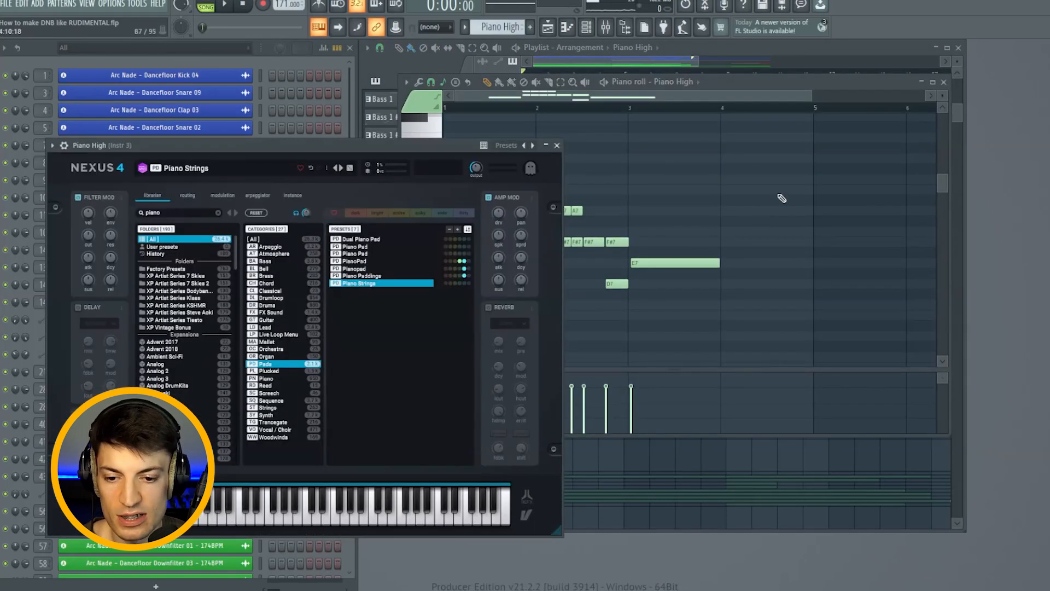
{"action": "left_click", "coordinate": [558, 146]}
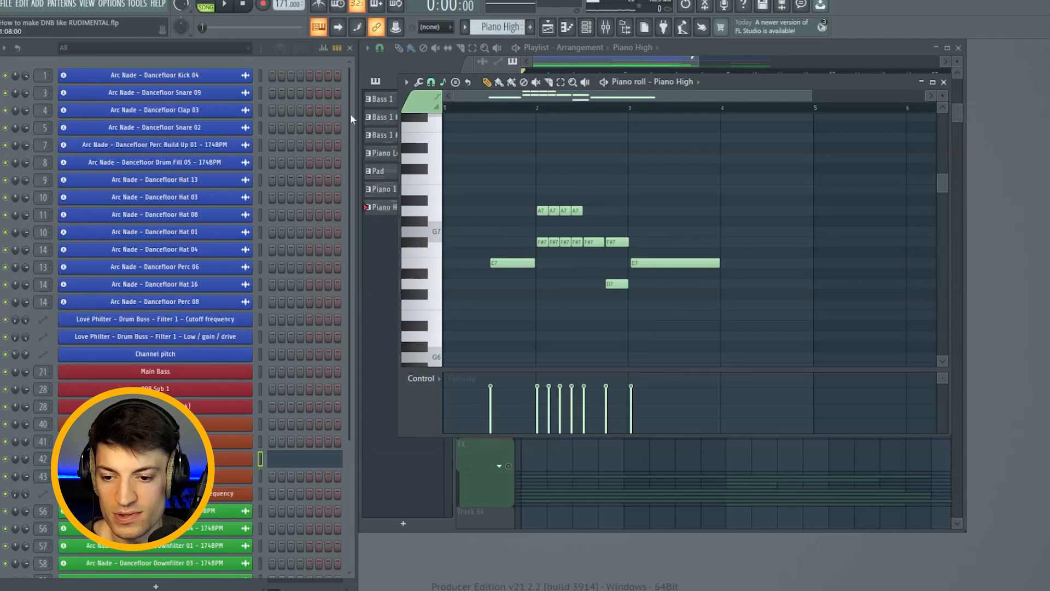
{"action": "key", "text": "space"}
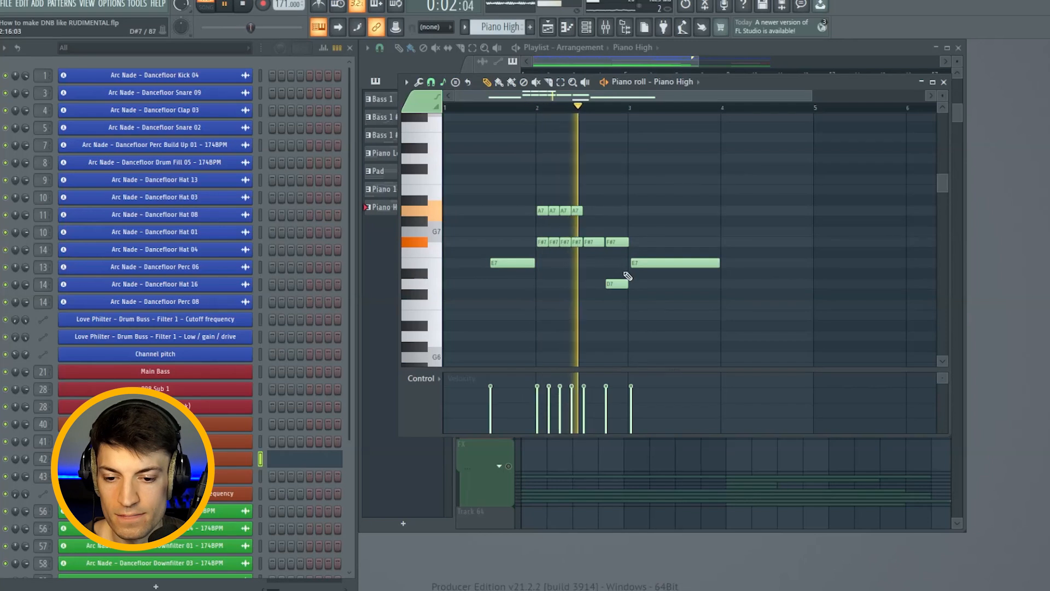
{"action": "left_click", "coordinate": [943, 82]}
{"action": "key", "text": "space"}
Unmute the Piano Low and Piano 1 tracks and play all three piano layers together in the playlist.
{"action": "left_click", "coordinate": [510, 206]}
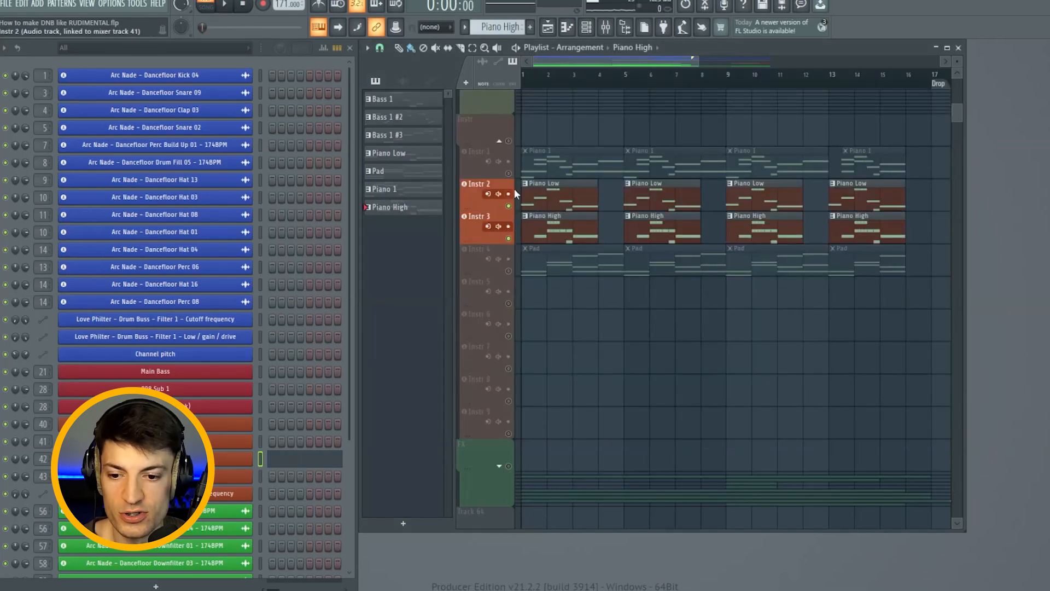
{"action": "left_click", "coordinate": [509, 173]}
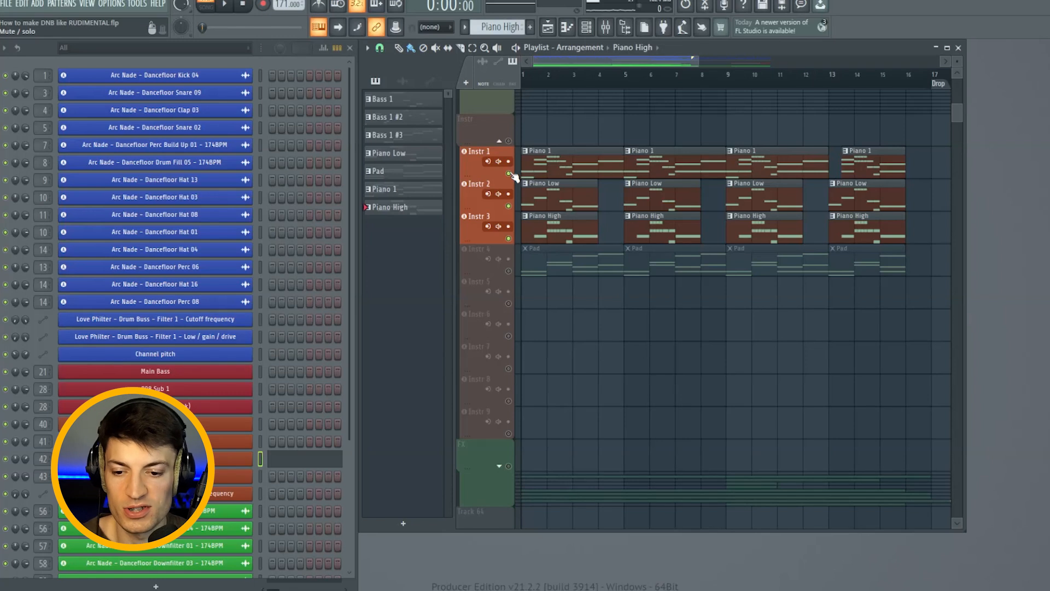
{"action": "key", "text": "space"}
{"action": "key", "text": "l"}
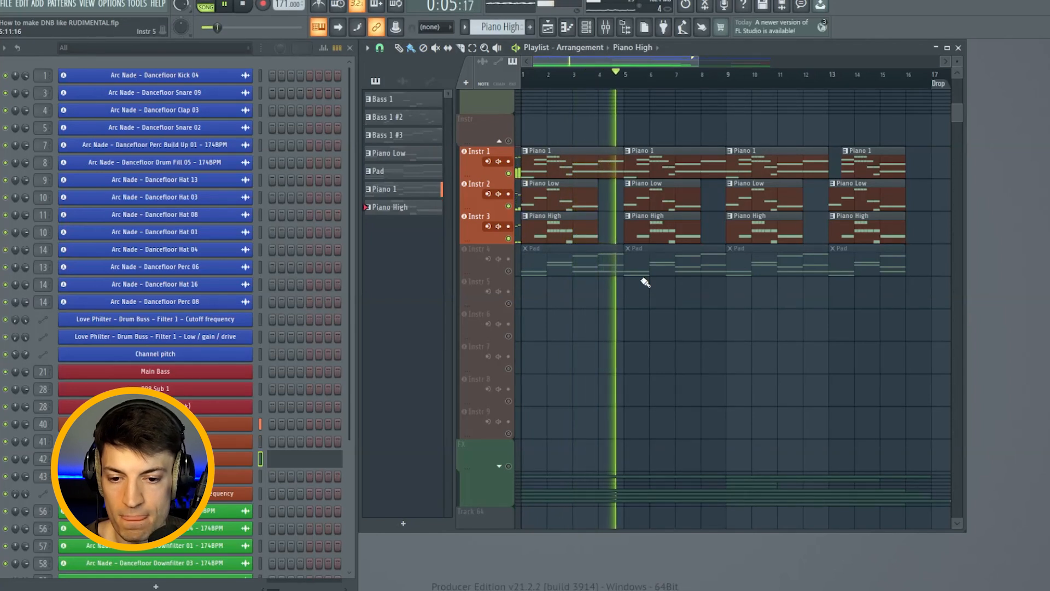
{"action": "key", "text": "space"}
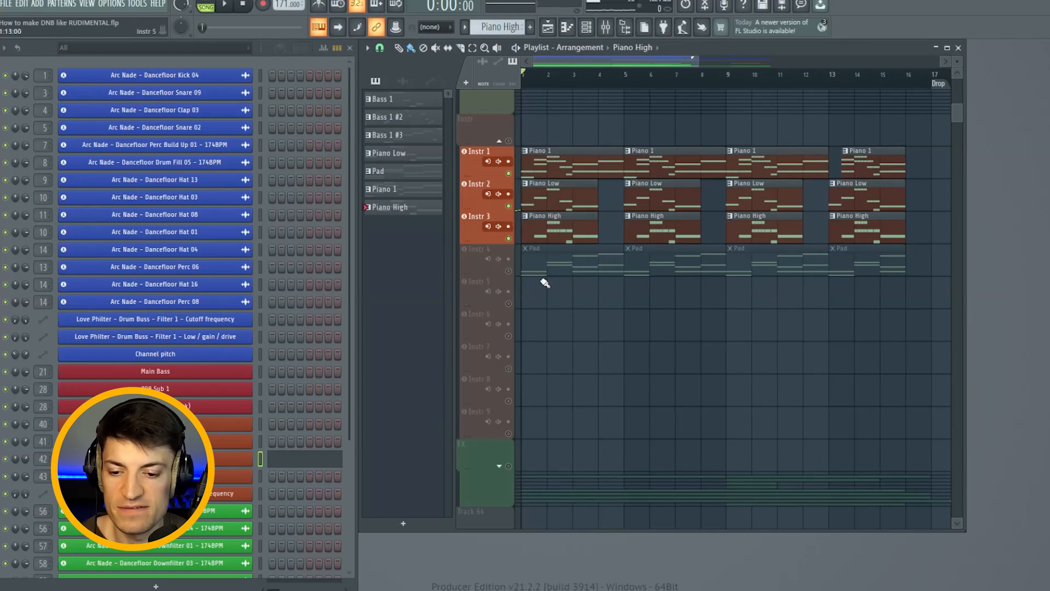
Unmute the Pad track, open its pattern in the piano roll, and examine its Nexus 4 preset.
{"action": "left_click", "coordinate": [509, 271]}
{"action": "double_click", "coordinate": [605, 267]}
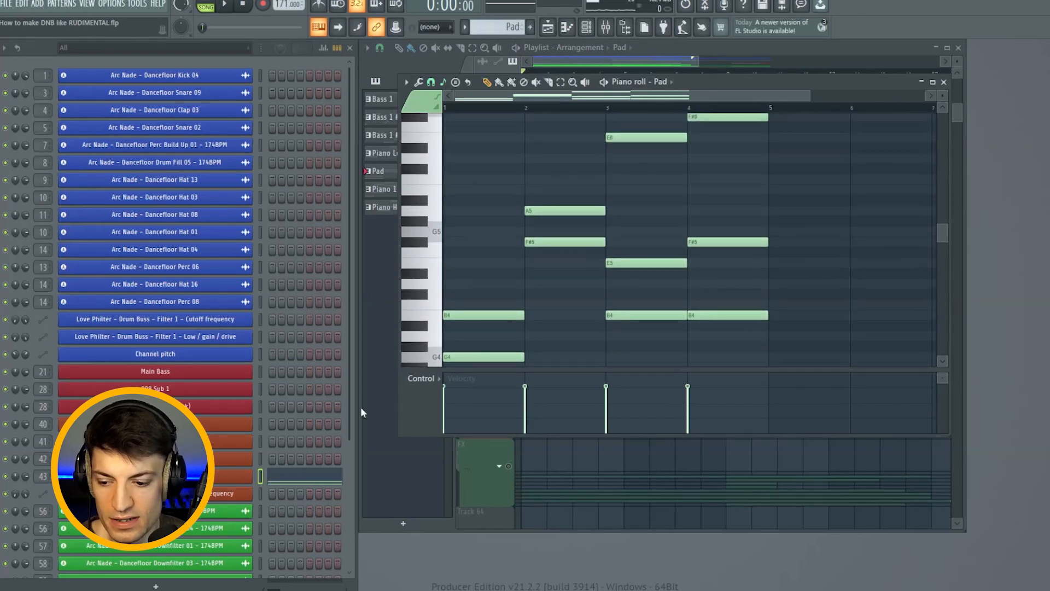
{"action": "left_click", "coordinate": [235, 477]}
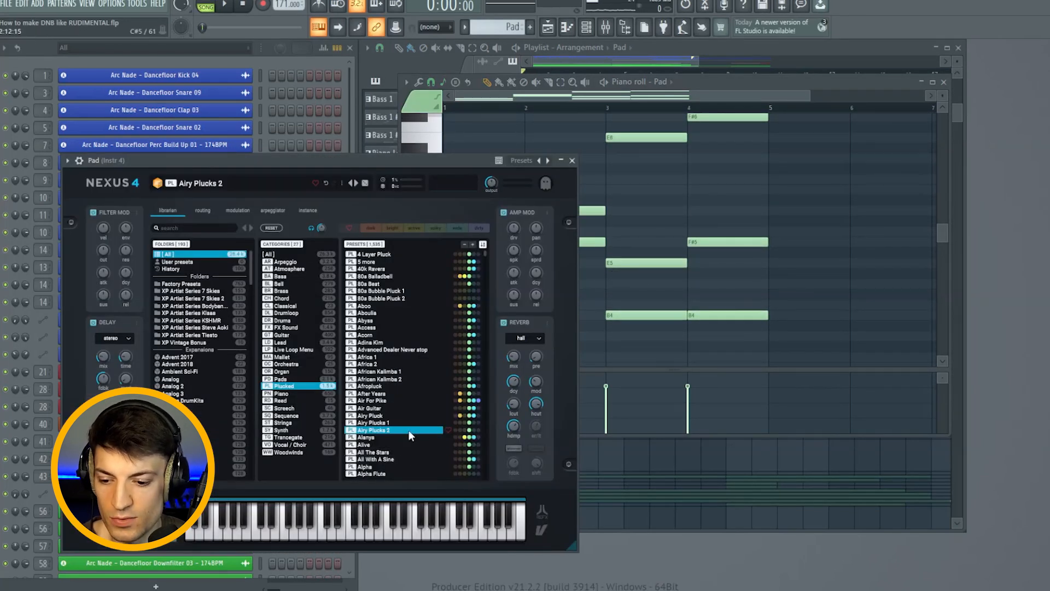
{"action": "left_click", "coordinate": [572, 161]}
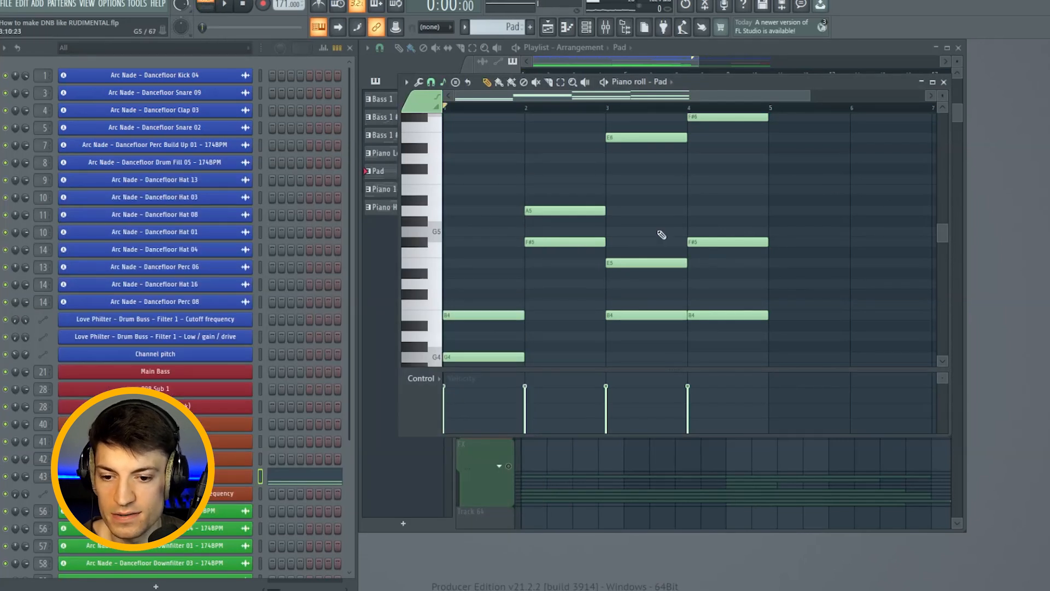
{"action": "key", "text": "space"}
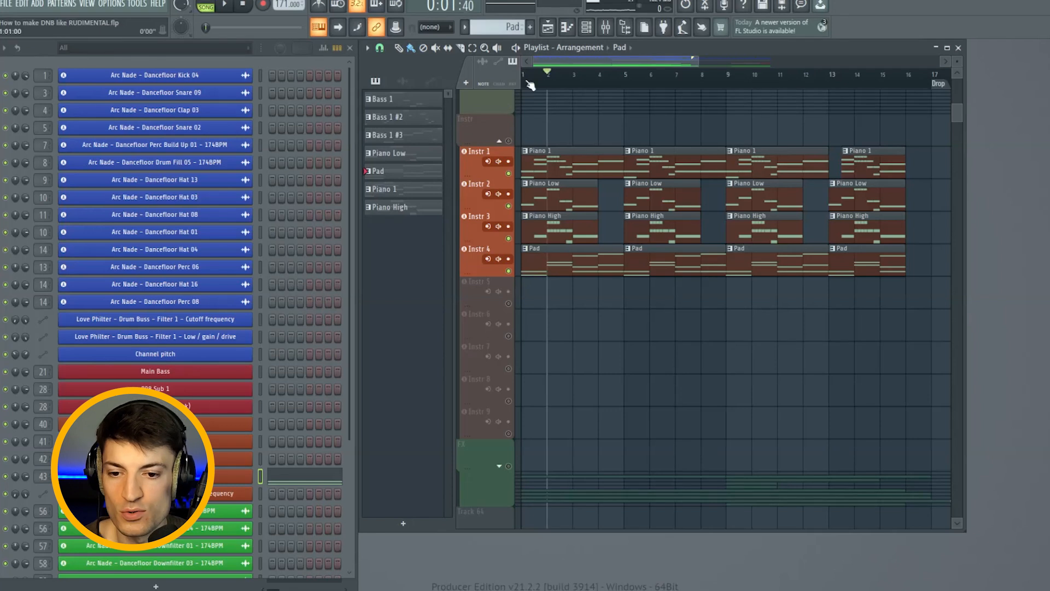
Play the three piano layers and the pad together, and show the arrangement through bar 25.
{"action": "key", "text": "space"}
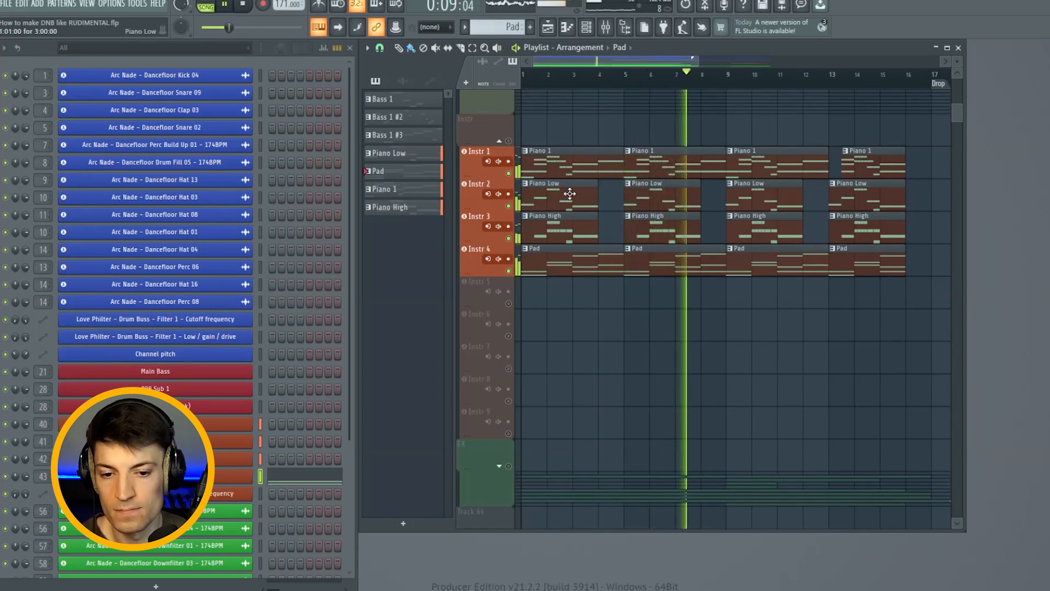
{"action": "key", "text": "space"}
{"action": "left_click_drag", "start_coordinate": [695, 67], "coordinate": [773, 64]}
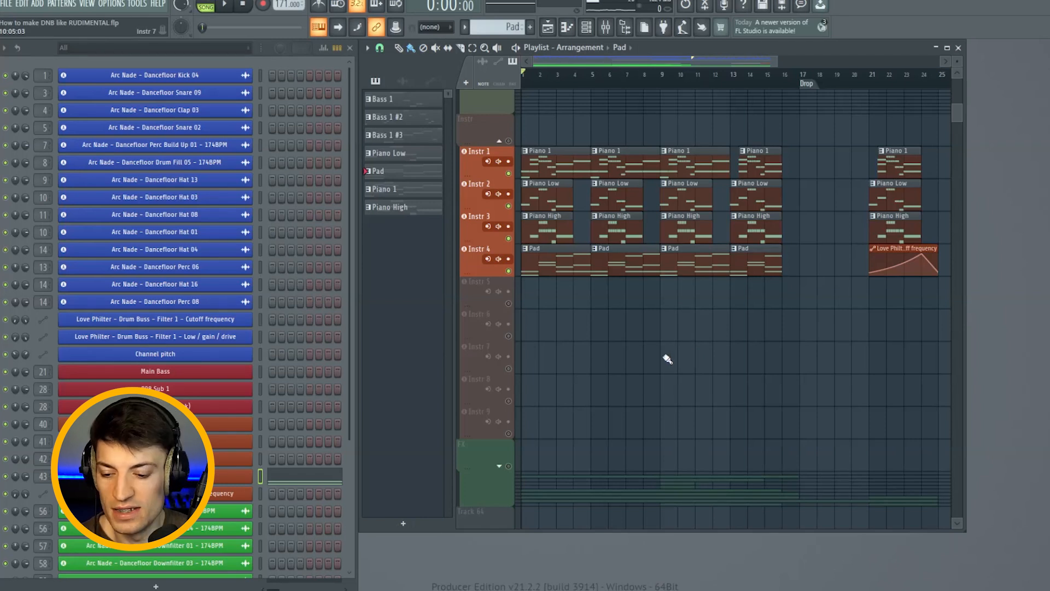
Switch to the G MAJOR CHORDS note in Notepad and highlight the full chord list and the G major notes.
{"action": "key", "text": "alt+Tab"}
{"action": "left_click", "coordinate": [178, 194]}
{"action": "left_click_drag", "start_coordinate": [132, 193], "coordinate": [345, 340]}
{"action": "left_click", "coordinate": [345, 342]}
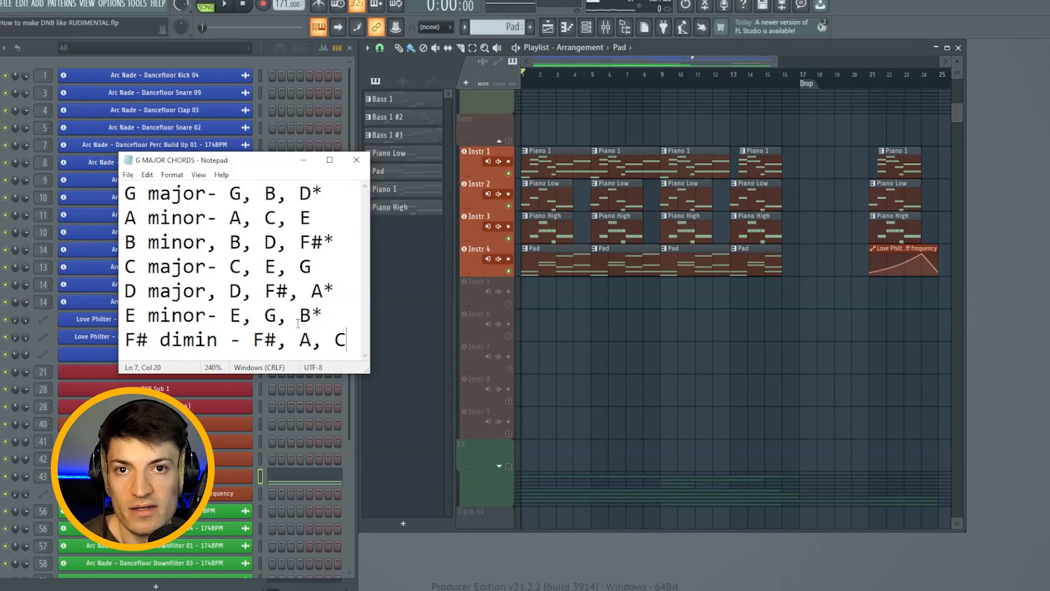
{"action": "left_click_drag", "start_coordinate": [132, 184], "coordinate": [289, 219]}
{"action": "left_click_drag", "start_coordinate": [241, 192], "coordinate": [323, 193]}
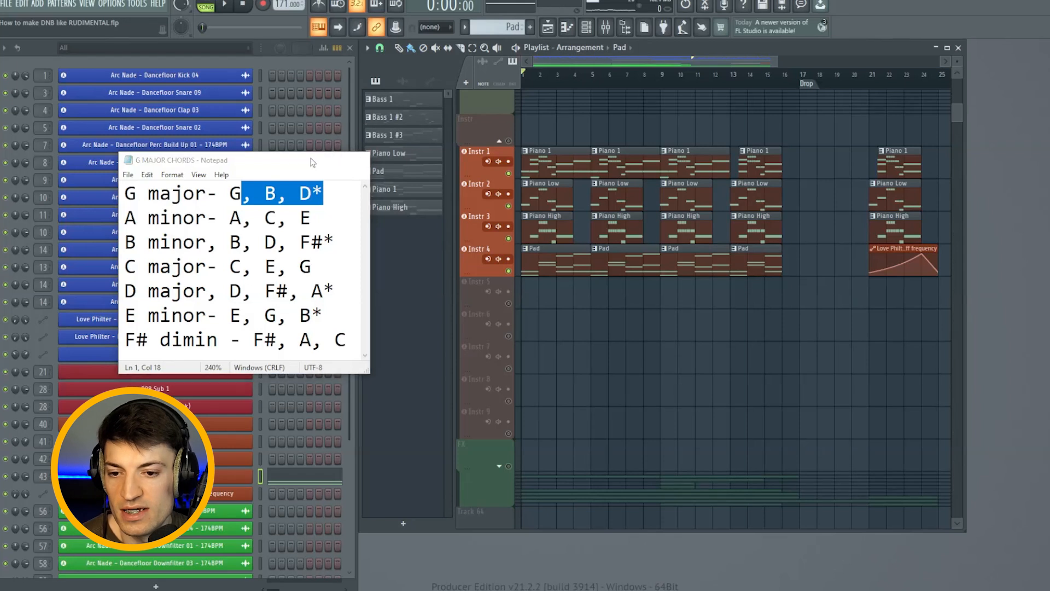
Open the Piano 1 pattern and check the root note and scale chosen in the piano roll's scale highlighting options.
{"action": "left_click", "coordinate": [311, 160]}
{"action": "double_click", "coordinate": [537, 174]}
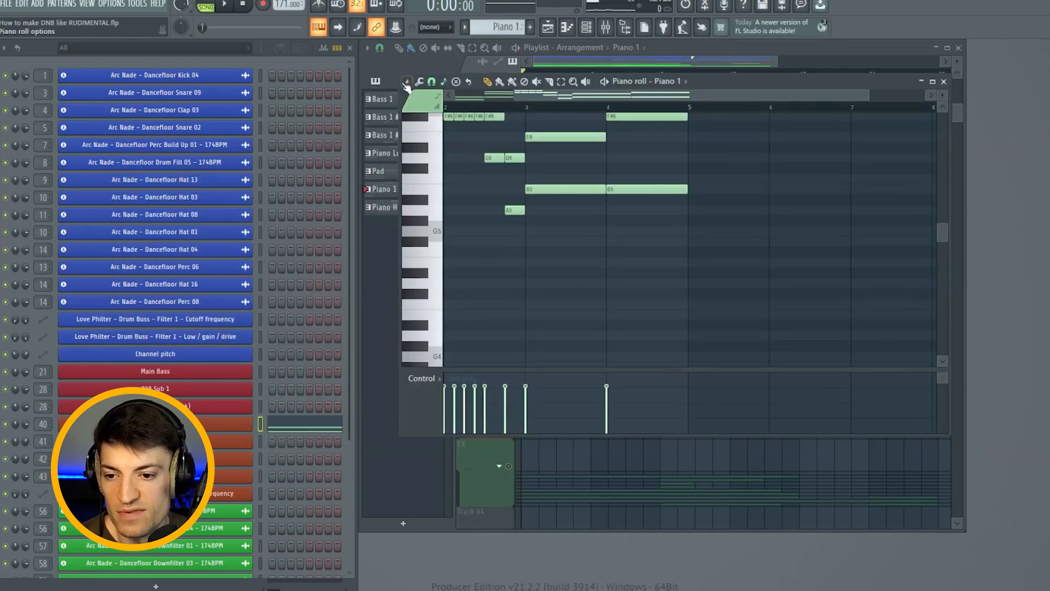
{"action": "left_click", "coordinate": [407, 82]}
{"action": "mouse_move", "coordinate": [457, 138]}
{"action": "mouse_move", "coordinate": [547, 309]}
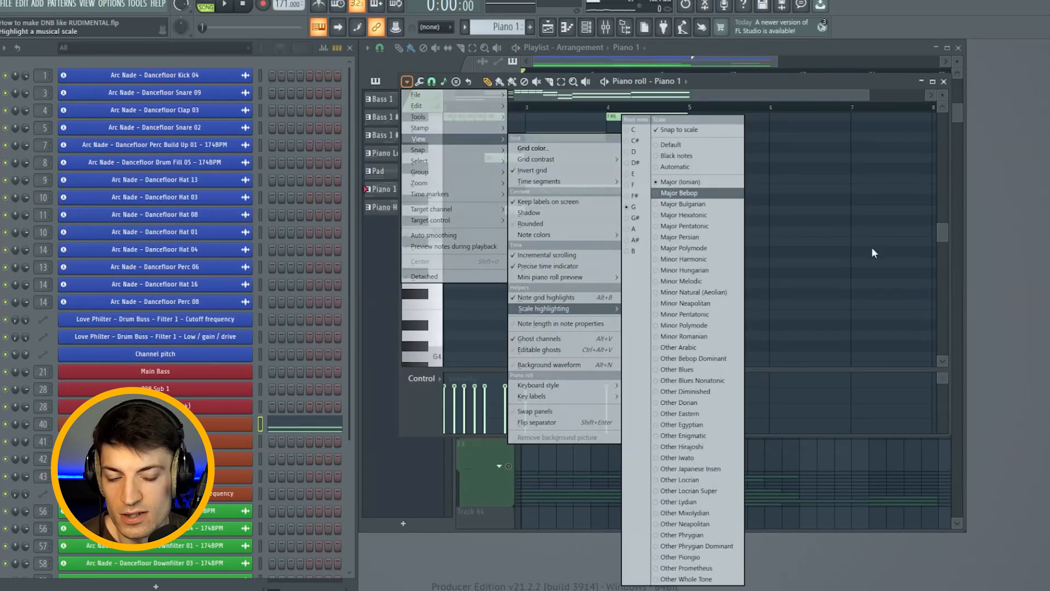
{"action": "left_click", "coordinate": [844, 99]}
{"action": "scroll", "coordinate": [697, 279], "scroll_direction": "up", "scroll_amount": 4}
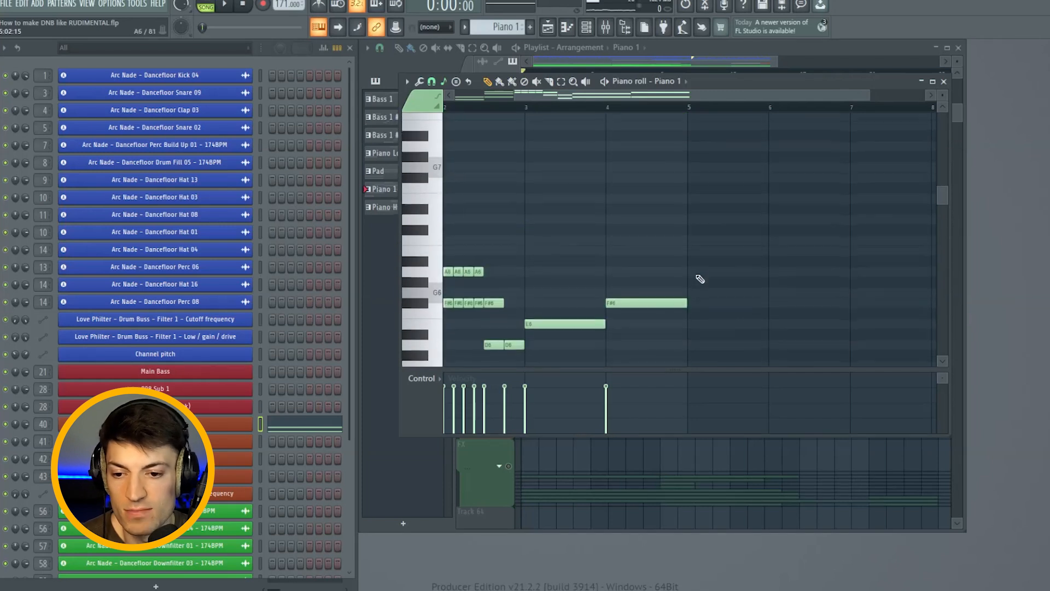
Solo the whole FX track group in the playlist and view the clips on FX 1 through FX 10.
{"action": "scroll", "coordinate": [699, 278], "scroll_direction": "down", "scroll_amount": 2}
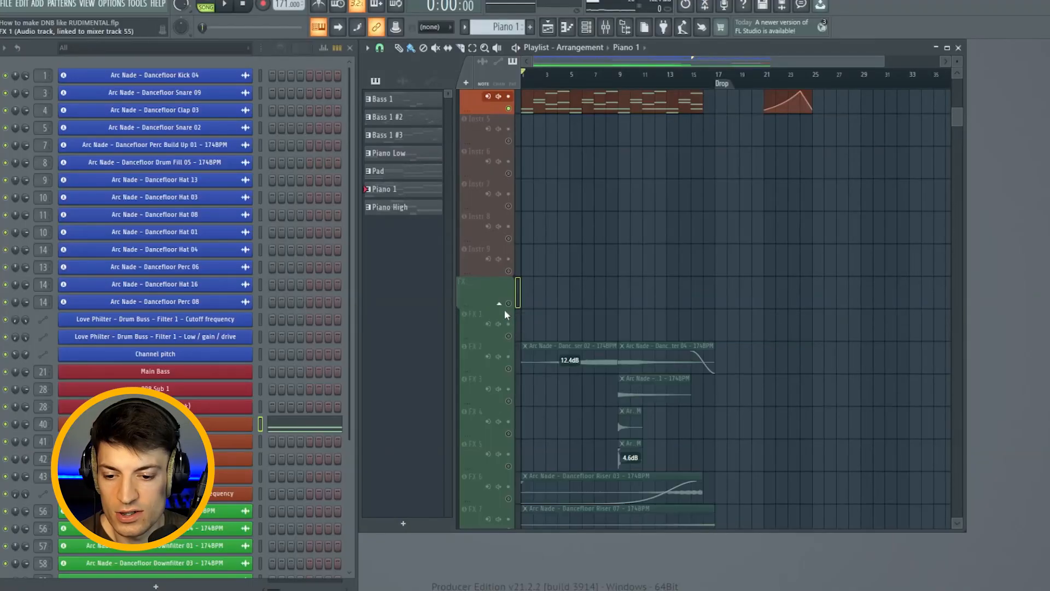
{"action": "right_click", "coordinate": [509, 304]}
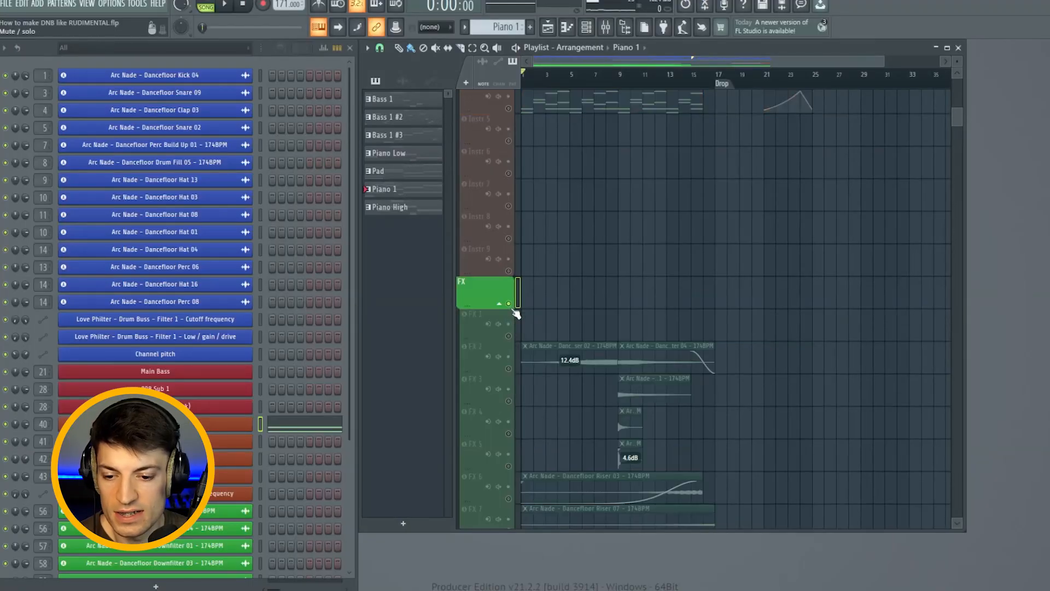
{"action": "right_click", "coordinate": [509, 305]}
{"action": "scroll", "coordinate": [658, 292], "scroll_direction": "down", "scroll_amount": 3}
{"action": "mouse_move", "coordinate": [885, 61]}
{"action": "left_mouse_down"}
{"action": "mouse_move", "coordinate": [750, 82]}
{"action": "mouse_move", "coordinate": [777, 94]}
{"action": "left_mouse_up"}
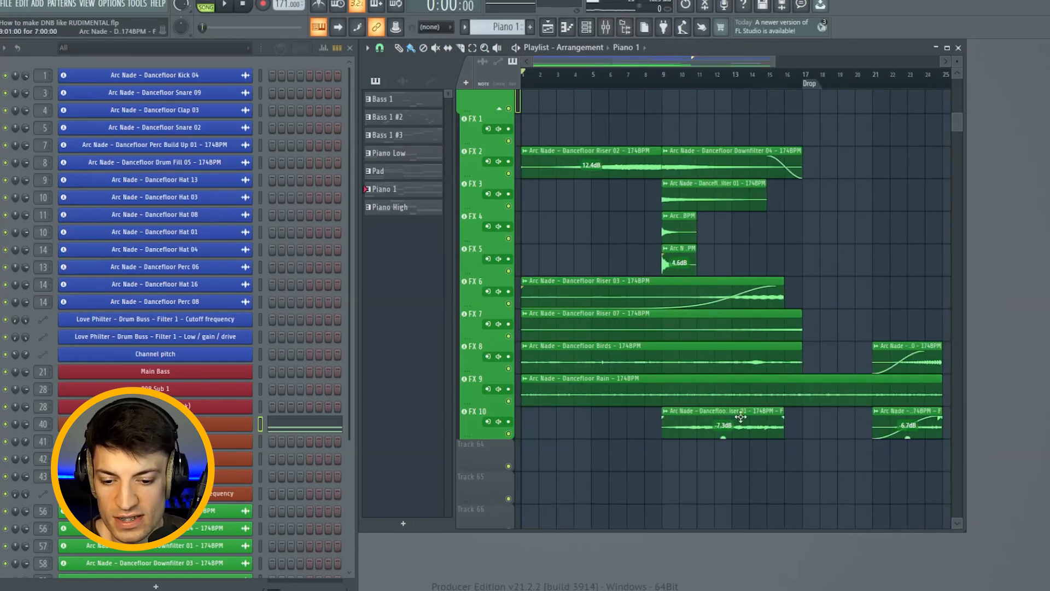
{"action": "scroll", "coordinate": [744, 416], "scroll_direction": "down", "scroll_amount": 1}
{"action": "scroll", "coordinate": [744, 417], "scroll_direction": "up", "scroll_amount": 1}
Show the browser and look through the sample pack's FX folders for white noise, risers and downfilters.
{"action": "left_click", "coordinate": [625, 26]}
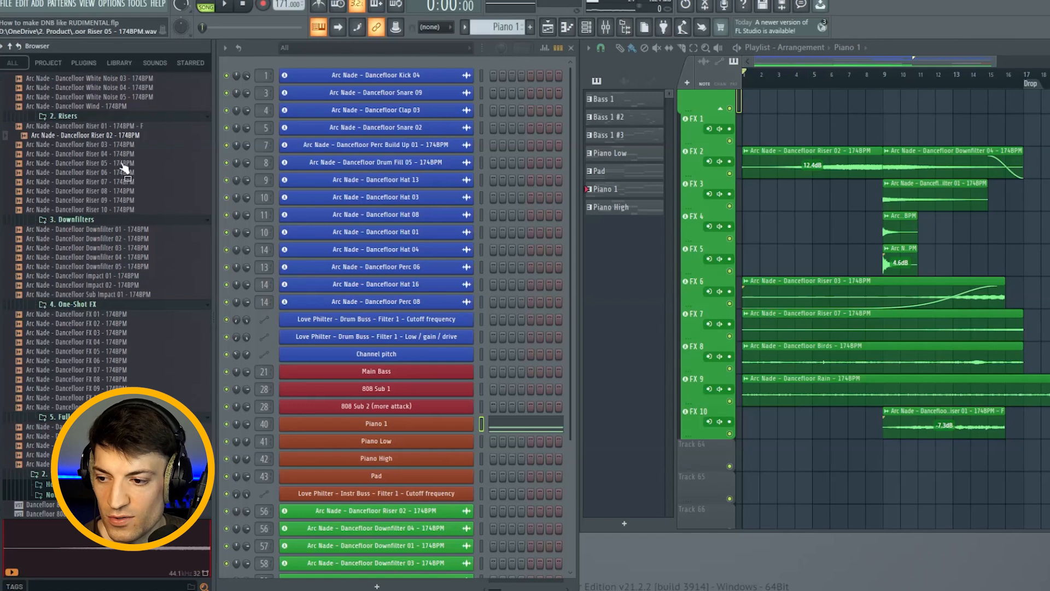
{"action": "scroll", "coordinate": [118, 296], "scroll_direction": "up", "scroll_amount": 1}
{"action": "scroll", "coordinate": [118, 296], "scroll_direction": "up", "scroll_amount": 4}
Solo the FX 2 track, show the mixer beside the repositioned playlist, and play the Riser 02 clip.
{"action": "left_click_drag", "start_coordinate": [813, 78], "coordinate": [845, 81]}
{"action": "left_click", "coordinate": [730, 161], "text": "ctrl"}
{"action": "left_click_drag", "start_coordinate": [921, 50], "coordinate": [619, 51]}
{"action": "key", "text": "F9"}
{"action": "key", "text": "space"}
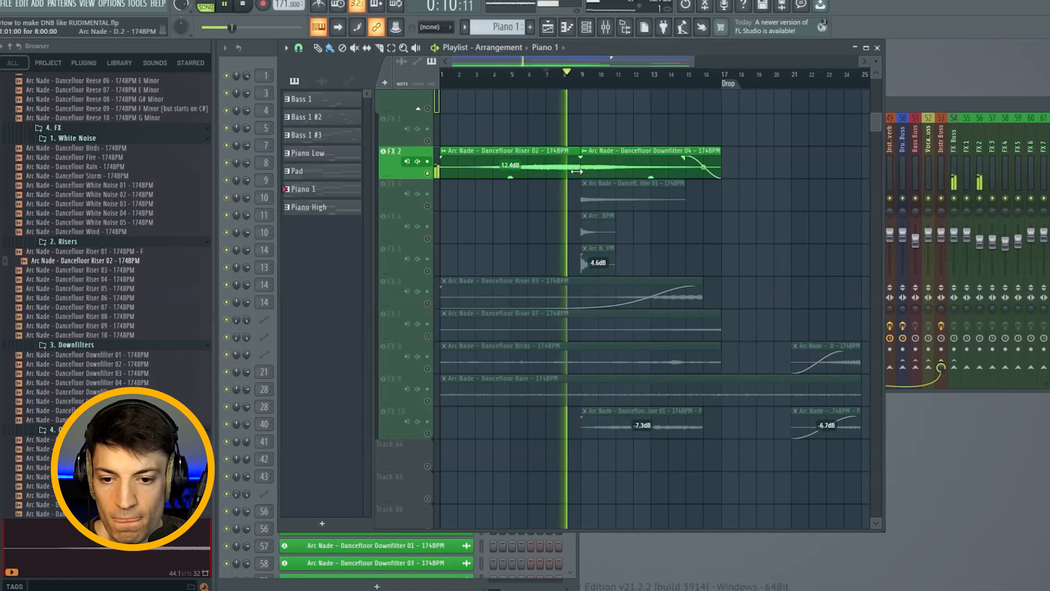
{"action": "key", "text": "space"}
Select bars 1 to 9 and bars 9 to 17 in turn to compare the Riser 02 and Downfilter 04 spans.
{"action": "left_click_drag", "start_coordinate": [583, 83], "coordinate": [443, 84]}
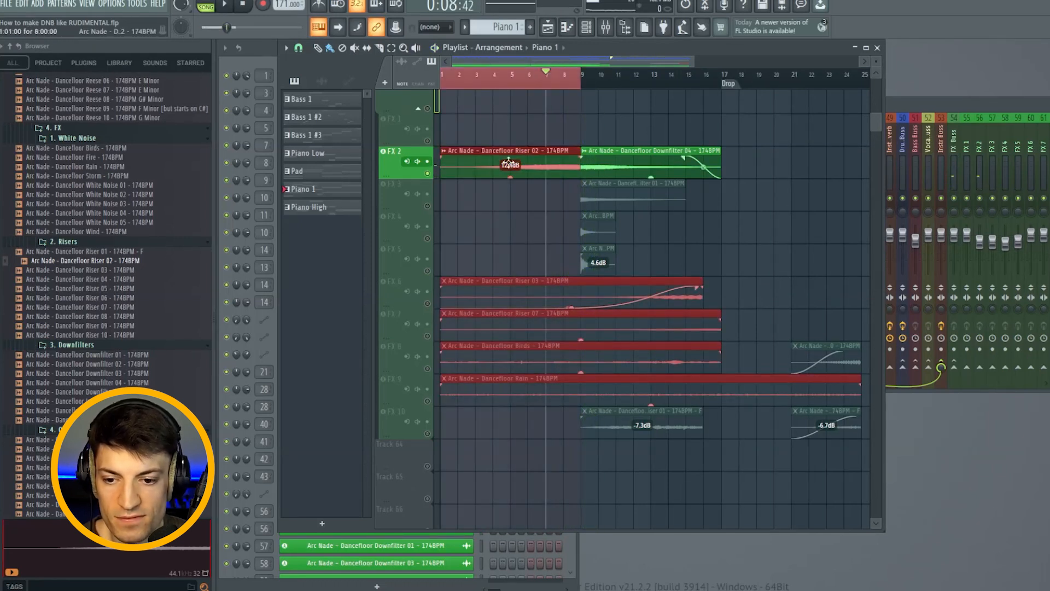
{"action": "left_click_drag", "start_coordinate": [584, 82], "coordinate": [721, 83]}
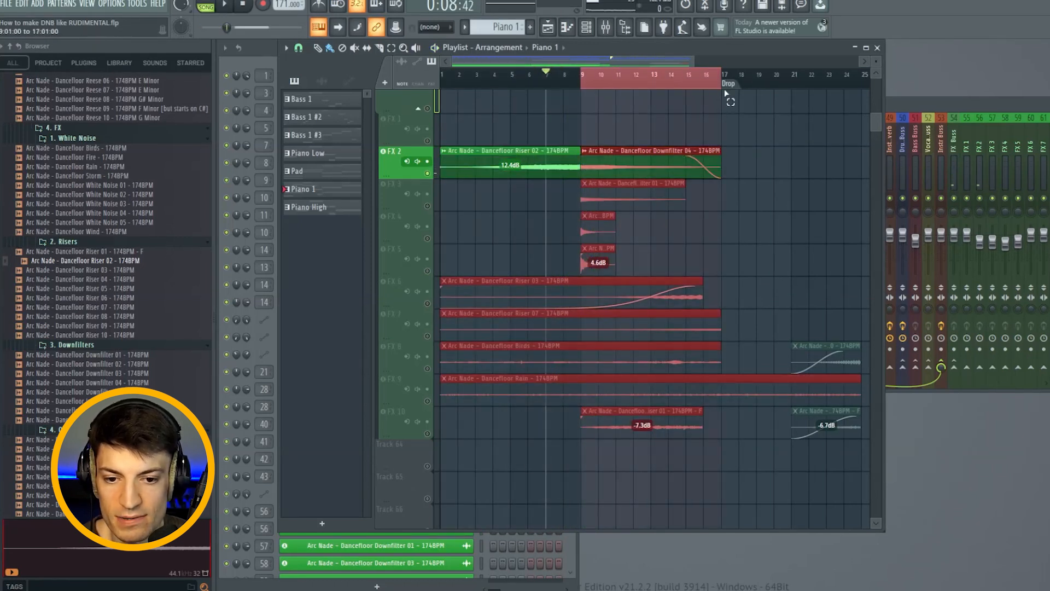
{"action": "left_click", "coordinate": [694, 240], "text": "ctrl"}
Unmute the FX 3 and FX 4 tracks and open the sample settings of the FX 4 Downfilter 03 clip.
{"action": "left_click", "coordinate": [427, 207]}
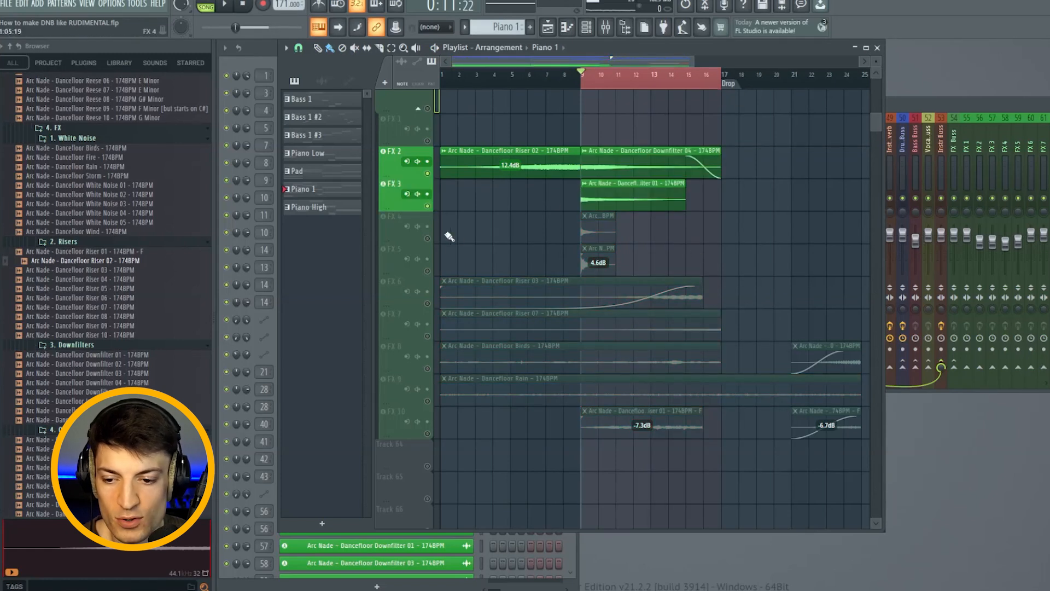
{"action": "left_click", "coordinate": [428, 239]}
{"action": "left_click", "coordinate": [595, 216]}
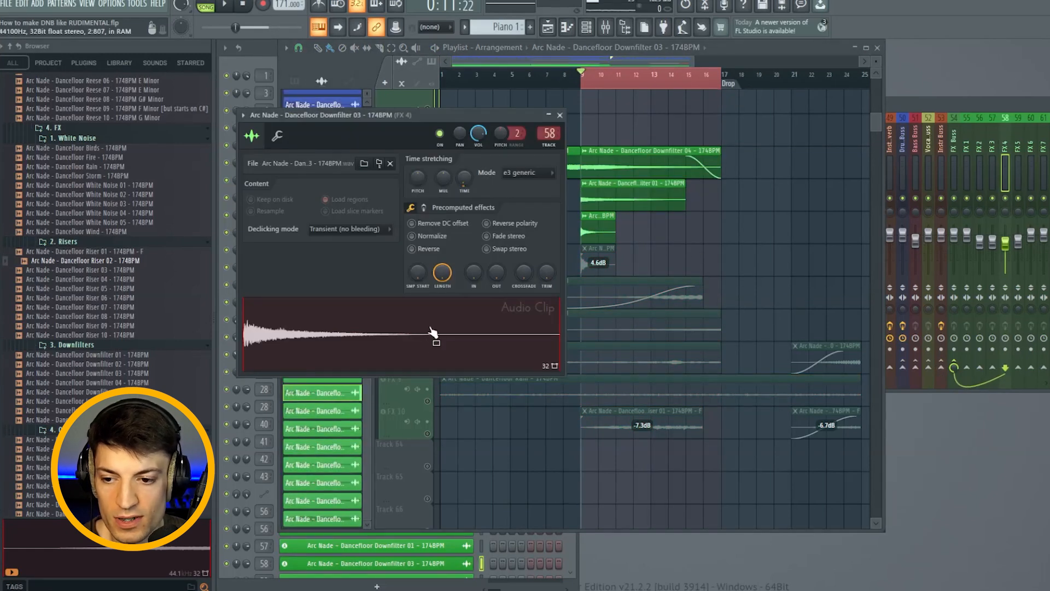
Close the Downfilter 03 sample settings, unmute the FX 5 track, and play its Impact 01 clip.
{"action": "left_click", "coordinate": [560, 115]}
{"action": "left_click", "coordinate": [427, 272]}
{"action": "left_click", "coordinate": [601, 259]}
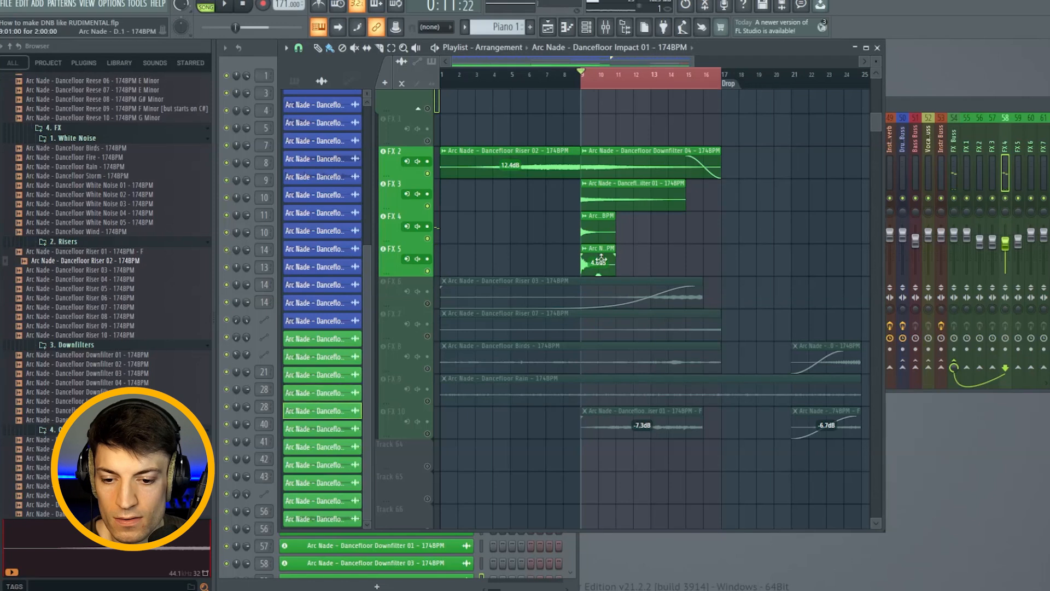
{"action": "double_click", "coordinate": [601, 259]}
{"action": "key", "text": "space"}
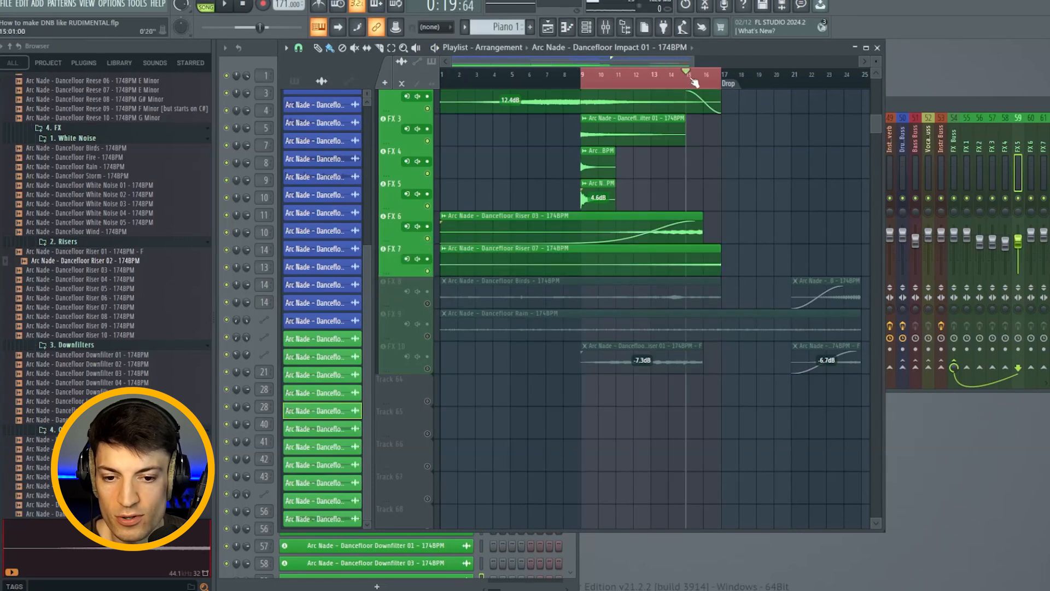
Select bar 16 up to the Drop marker and compare where the FX 2 to FX 7 clips end.
{"action": "left_click_drag", "start_coordinate": [726, 88], "coordinate": [720, 97]}
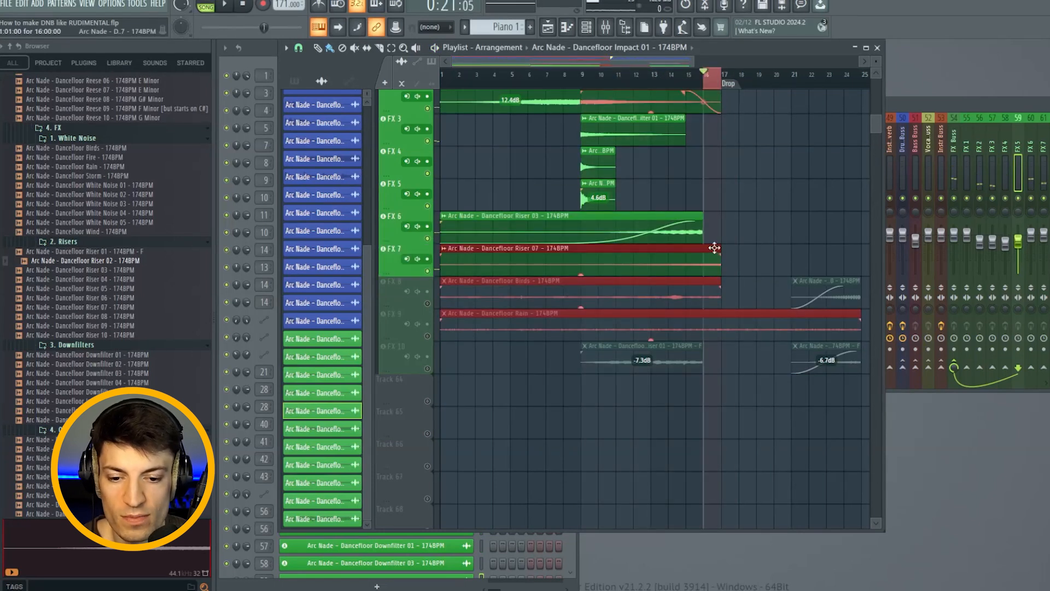
{"action": "scroll", "coordinate": [733, 208], "scroll_direction": "up", "scroll_amount": 13}
{"action": "scroll", "coordinate": [720, 194], "scroll_direction": "down", "scroll_amount": 15}
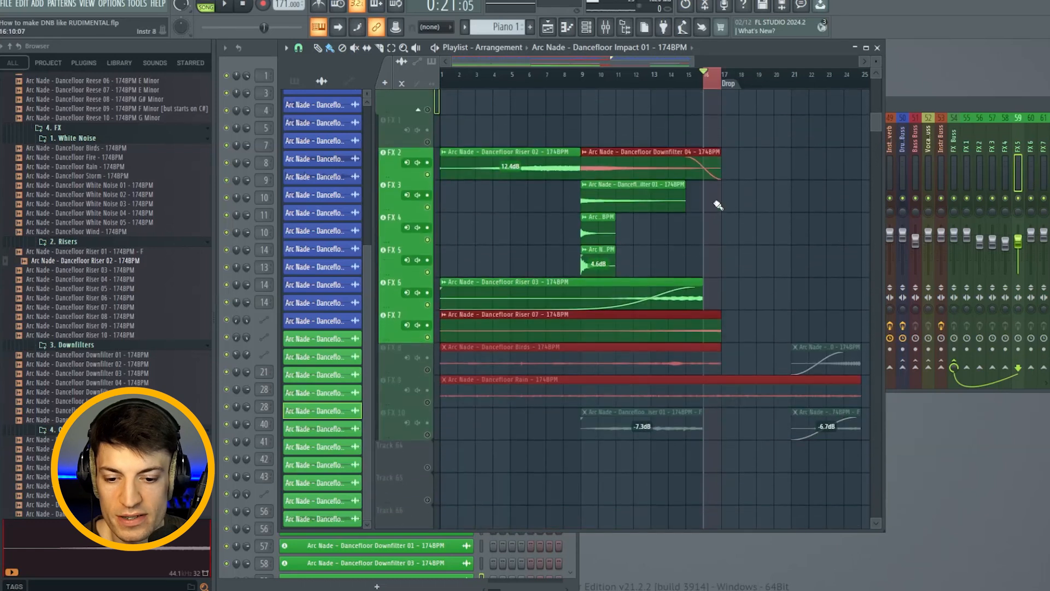
{"action": "left_click", "coordinate": [722, 214], "text": "ctrl"}
{"action": "scroll", "coordinate": [722, 214], "scroll_direction": "up", "scroll_amount": 2}
Shorten the Riser 07 clip on FX 7 to end at bar 16 and play the gap before the Drop.
{"action": "left_click_drag", "start_coordinate": [761, 199], "coordinate": [716, 222]}
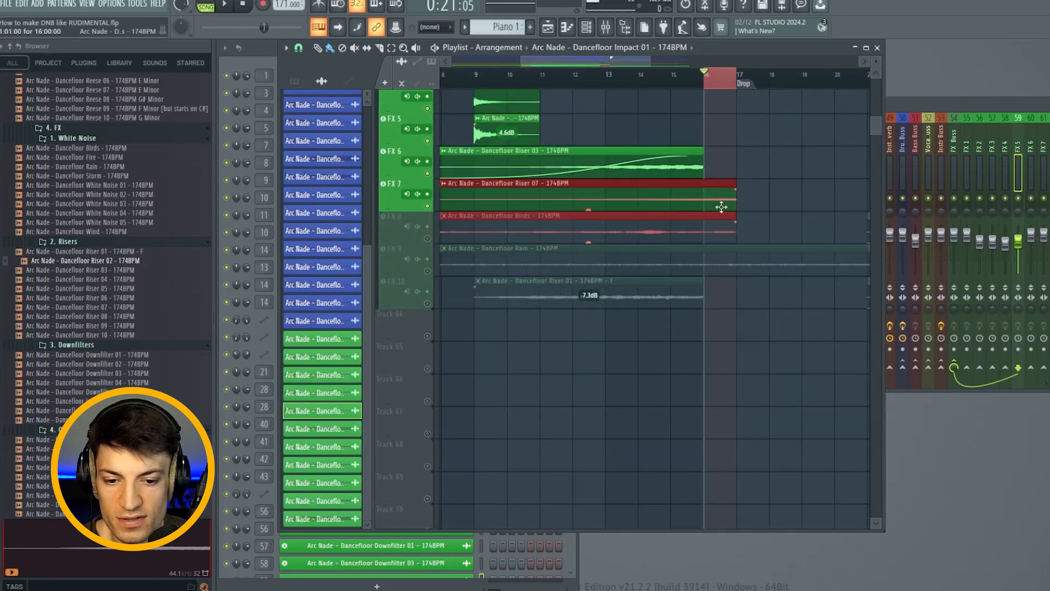
{"action": "left_click", "coordinate": [689, 120]}
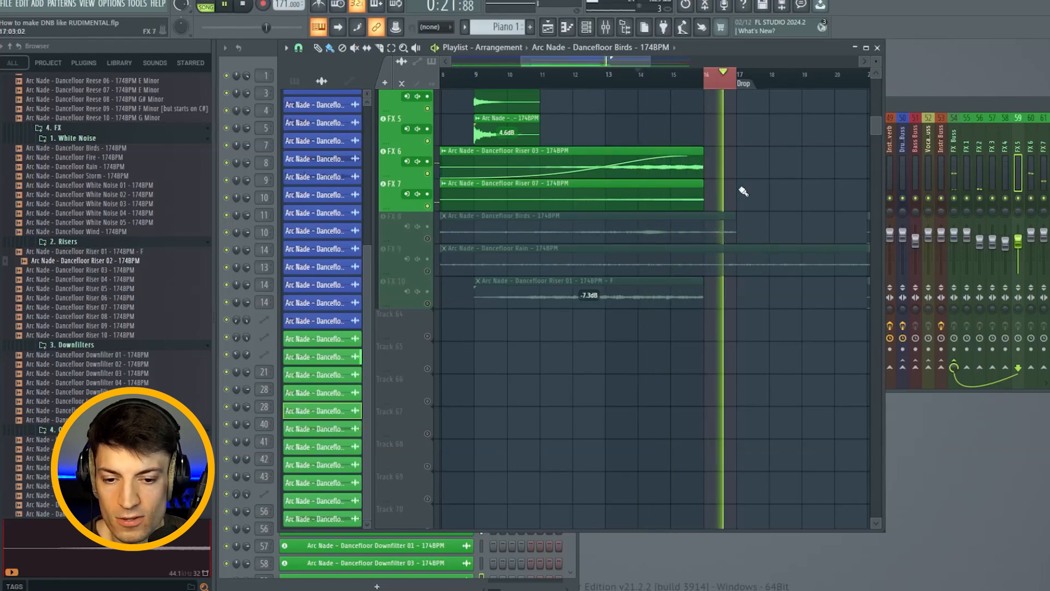
{"action": "left_click", "coordinate": [721, 81]}
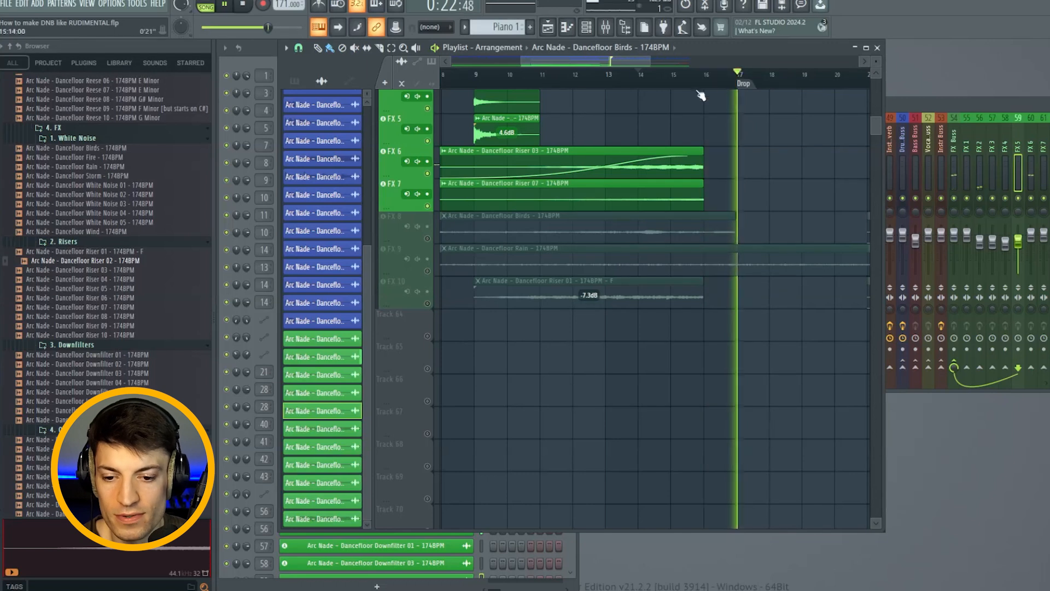
{"action": "key", "text": "space"}
Unmute the FX 8 and FX 9 tracks and move the playhead to bar 9.
{"action": "left_click", "coordinate": [428, 239]}
{"action": "left_click", "coordinate": [428, 271]}
{"action": "scroll", "coordinate": [543, 81], "scroll_direction": "down", "scroll_amount": 3}
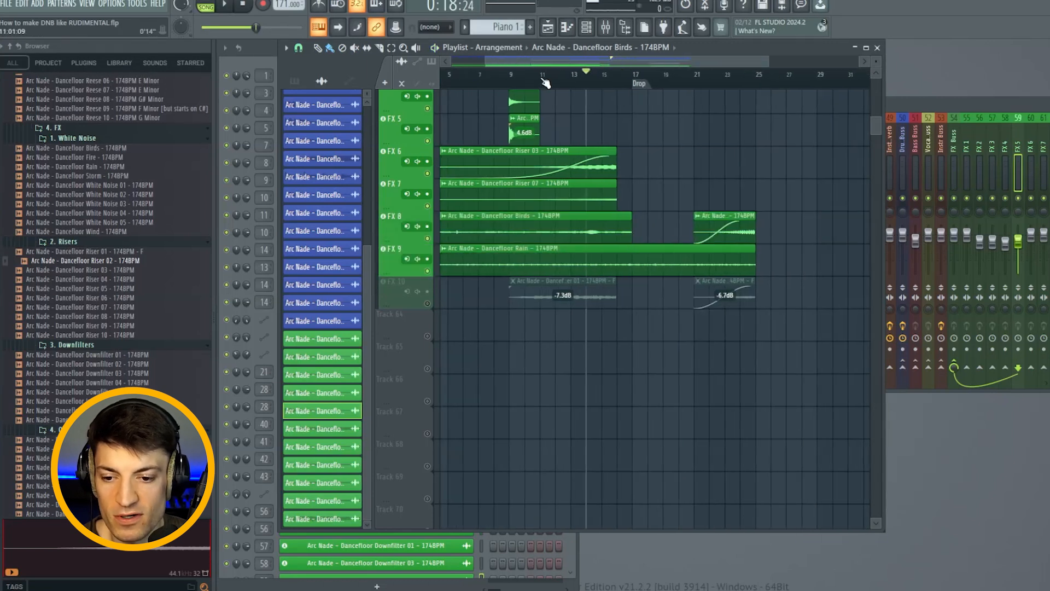
{"action": "left_click_drag", "start_coordinate": [543, 80], "coordinate": [515, 80]}
Audition the Birds, Rain and Riser 01 clips by soloing the FX 8, FX 9 and FX 10 tracks in turn.
{"action": "right_click", "coordinate": [429, 238]}
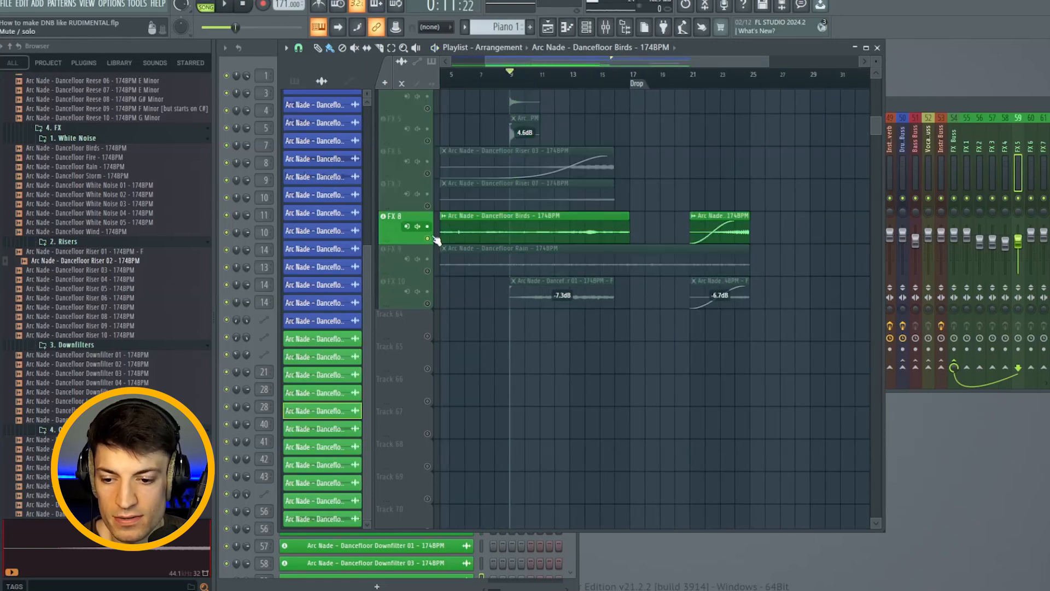
{"action": "right_click", "coordinate": [428, 271]}
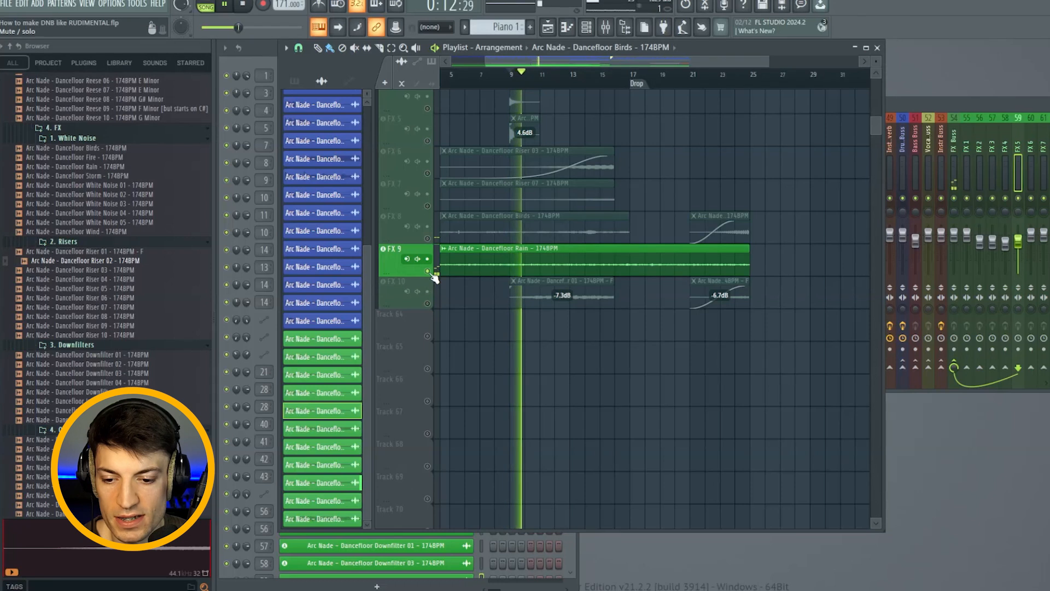
{"action": "right_click", "coordinate": [429, 304]}
{"action": "key", "text": "space"}
Unmute the FX 6 to FX 9 tracks alongside FX 10 and play them together leading up to the Drop.
{"action": "right_click", "coordinate": [428, 271]}
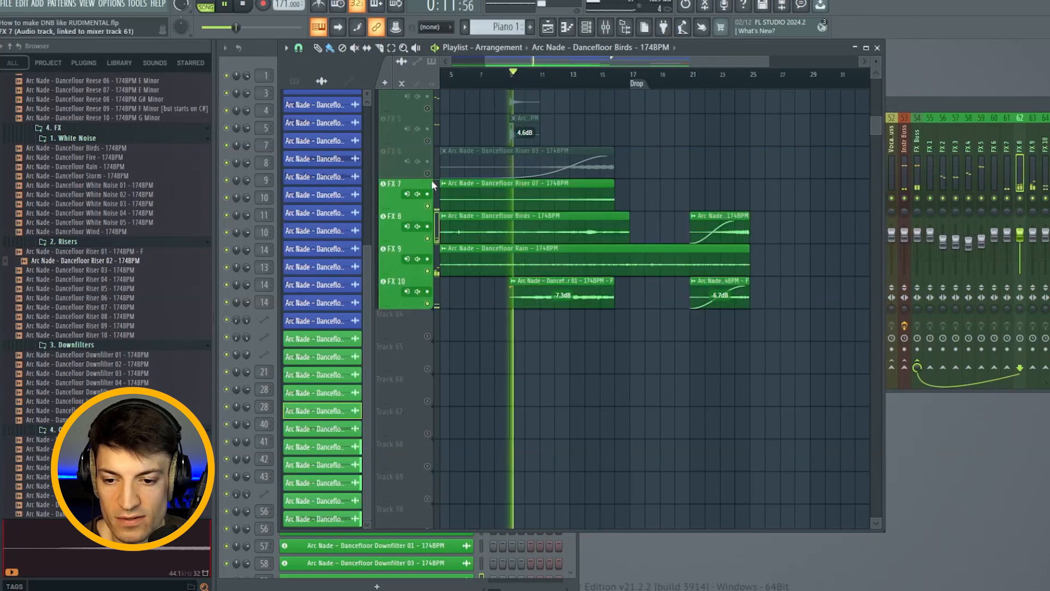
{"action": "left_click", "coordinate": [428, 174]}
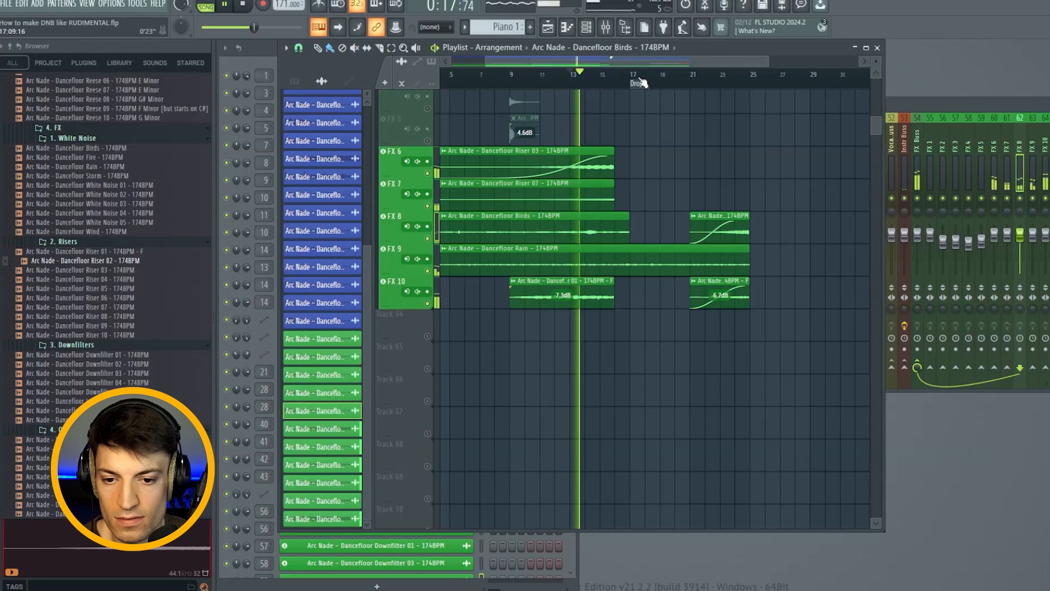
{"action": "scroll", "coordinate": [636, 81], "scroll_direction": "up", "scroll_amount": 2}
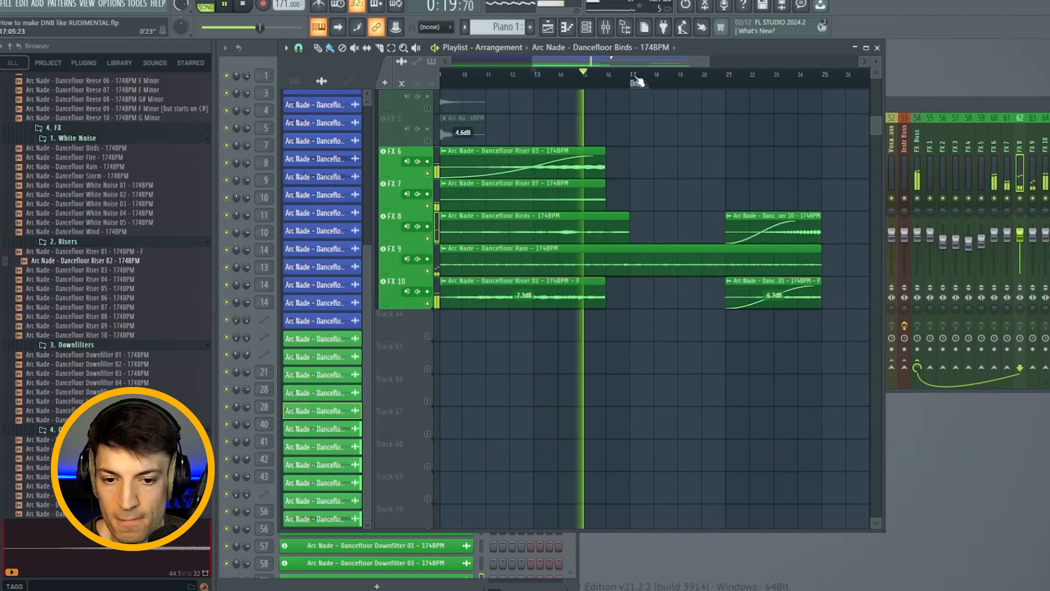
{"action": "key", "text": "space"}
Select bars 21 to 25 to show the span of the second riser clips on FX 8 and FX 10.
{"action": "scroll", "coordinate": [636, 78], "scroll_direction": "down", "scroll_amount": 2}
{"action": "scroll", "coordinate": [646, 82], "scroll_direction": "right", "scroll_amount": 1}
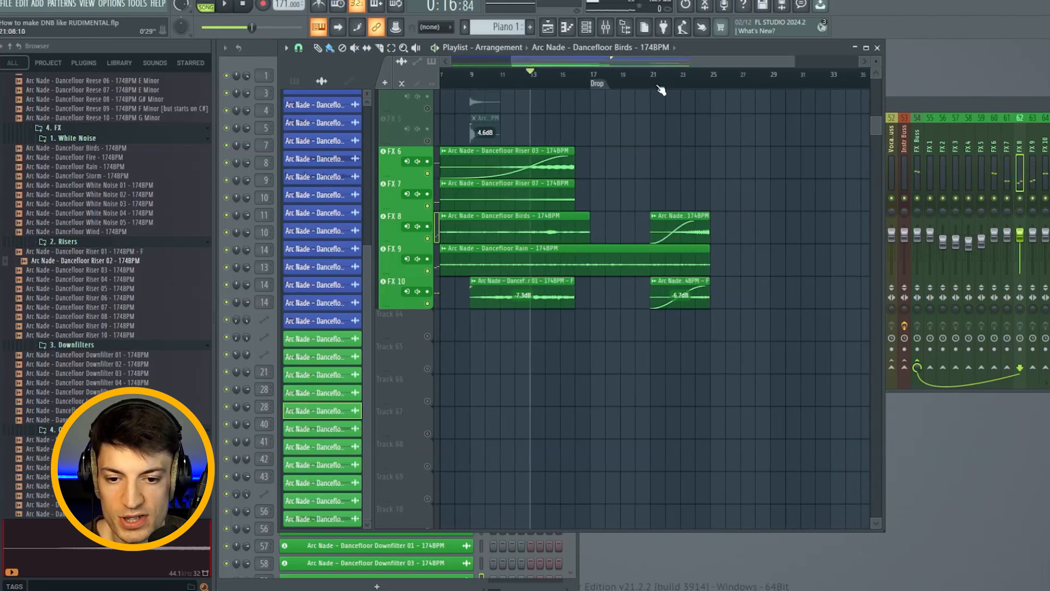
{"action": "left_click_drag", "start_coordinate": [653, 82], "coordinate": [697, 105]}
{"action": "left_click", "coordinate": [617, 228], "text": "ctrl"}
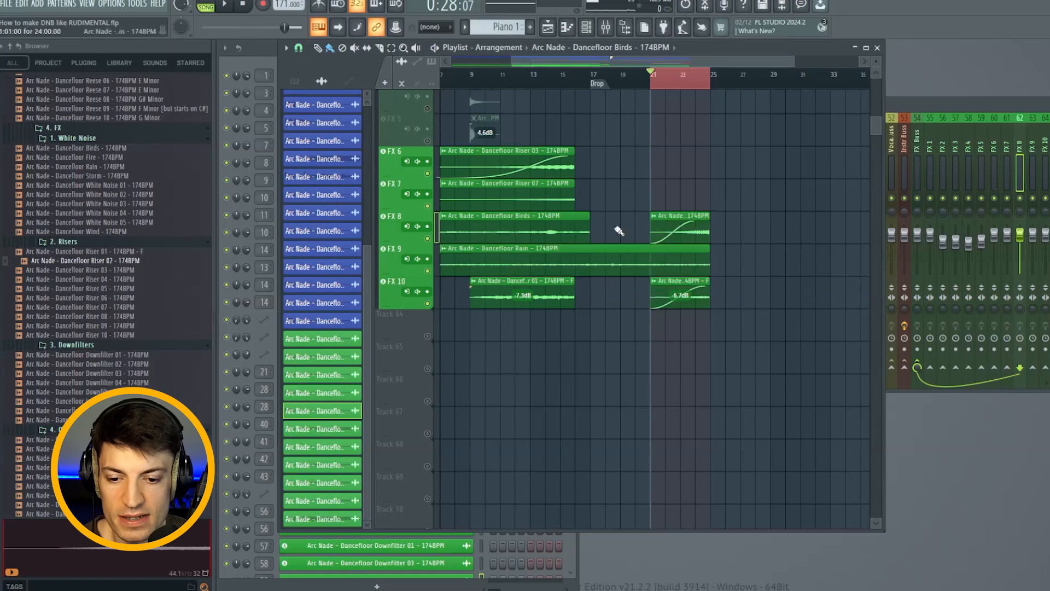
Inspect the Drum Buss, Instr Buss and Bass Buss mixer tracks during playback, and move the mixer aside to uncover the playlist.
{"action": "scroll", "coordinate": [693, 291], "scroll_direction": "up", "scroll_amount": 12}
{"action": "scroll", "coordinate": [644, 385], "scroll_direction": "down", "scroll_amount": 7}
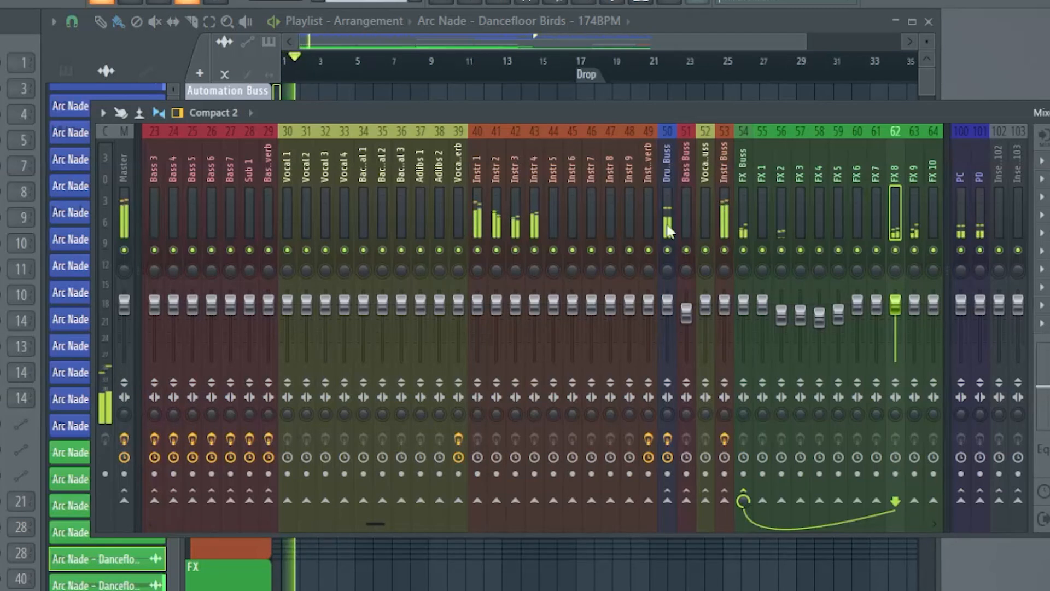
{"action": "left_click", "coordinate": [668, 217]}
{"action": "left_click", "coordinate": [723, 220]}
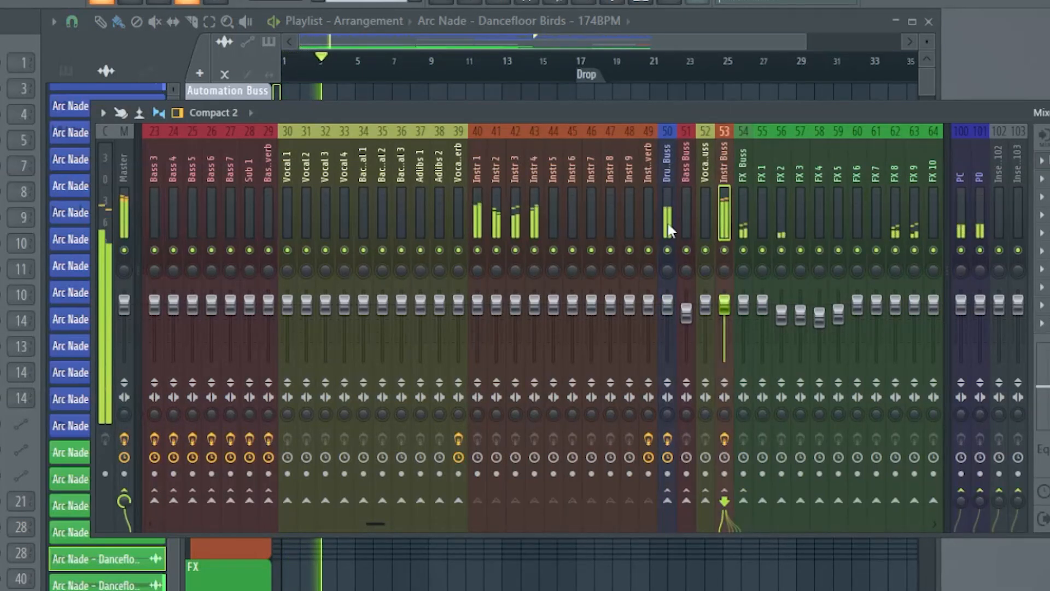
{"action": "left_click", "coordinate": [684, 225]}
{"action": "left_click_drag", "start_coordinate": [711, 110], "coordinate": [1029, 115]}
{"action": "left_click", "coordinate": [645, 23]}
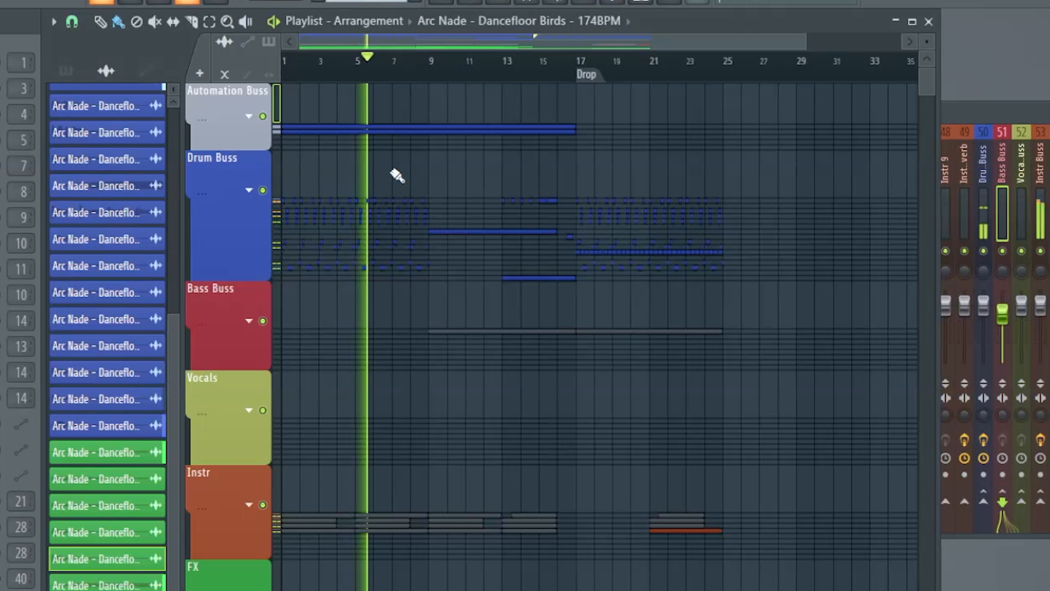
Expand the Drum Buss, Bass Buss and Instr track groups in the playlist while the arrangement plays.
{"action": "left_click", "coordinate": [247, 192]}
{"action": "scroll", "coordinate": [403, 368], "scroll_direction": "down", "scroll_amount": 10}
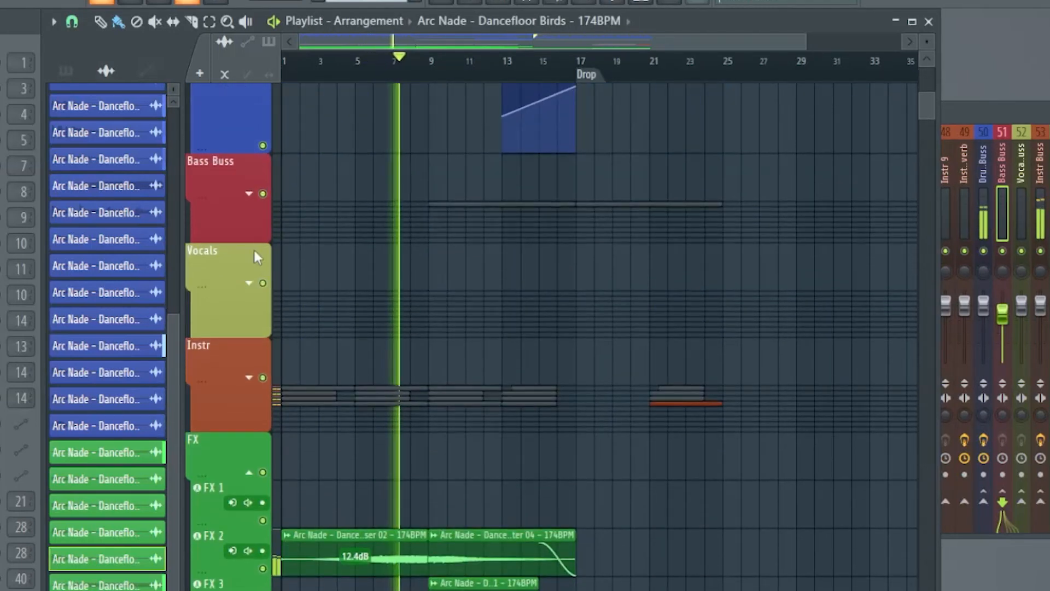
{"action": "left_click", "coordinate": [249, 193]}
{"action": "scroll", "coordinate": [447, 279], "scroll_direction": "down", "scroll_amount": 5}
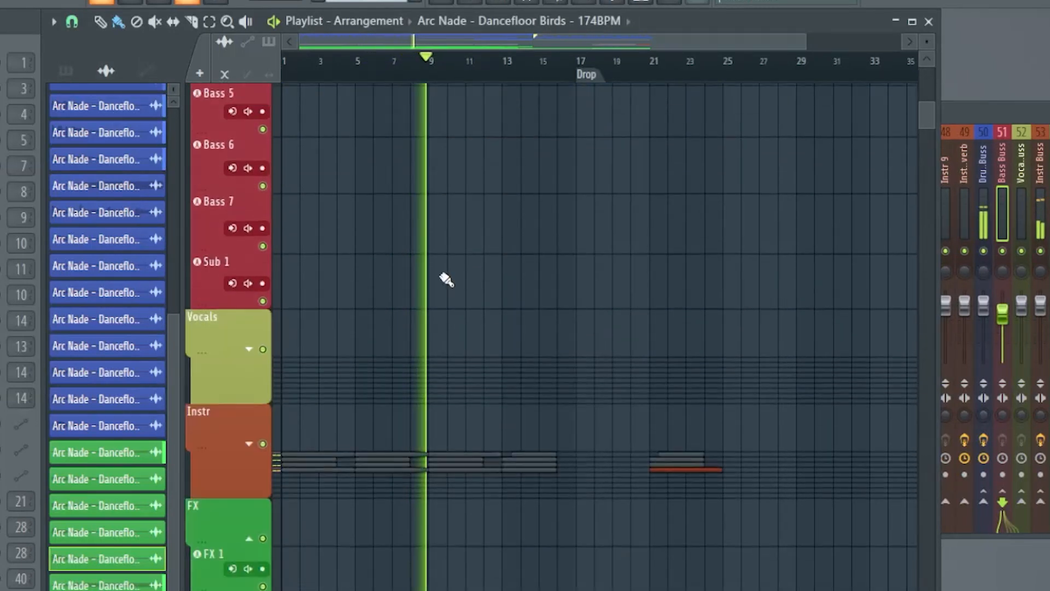
{"action": "scroll", "coordinate": [447, 279], "scroll_direction": "down", "scroll_amount": 4}
{"action": "left_click", "coordinate": [249, 334]}
{"action": "scroll", "coordinate": [476, 306], "scroll_direction": "down", "scroll_amount": 5}
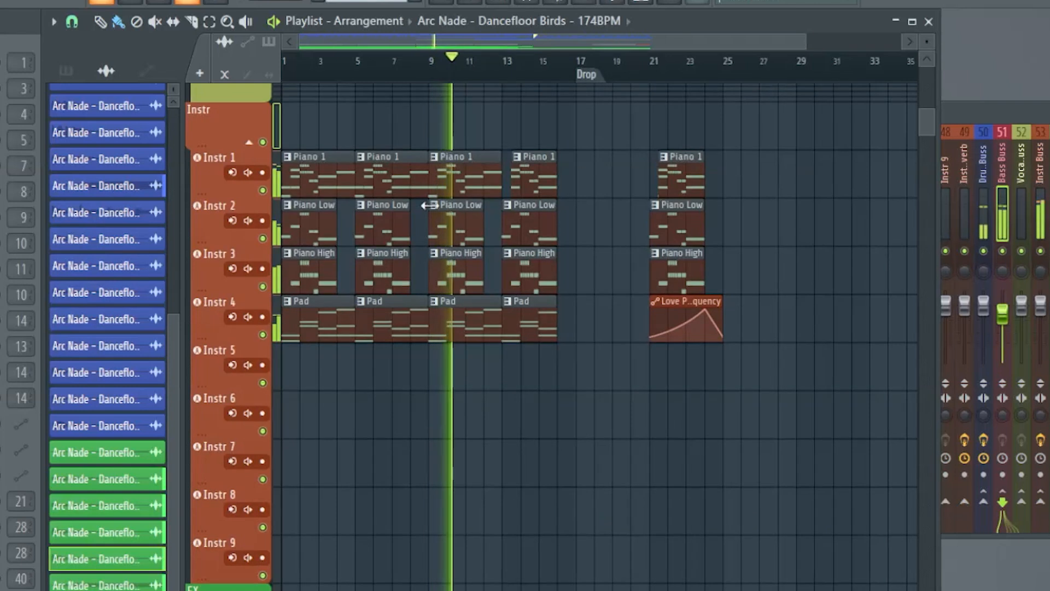
Examine the FX, bass and drum clips across the arrangement as playback runs through the Drop.
{"action": "scroll", "coordinate": [462, 392], "scroll_direction": "down", "scroll_amount": 4}
{"action": "scroll", "coordinate": [462, 392], "scroll_direction": "down", "scroll_amount": 5}
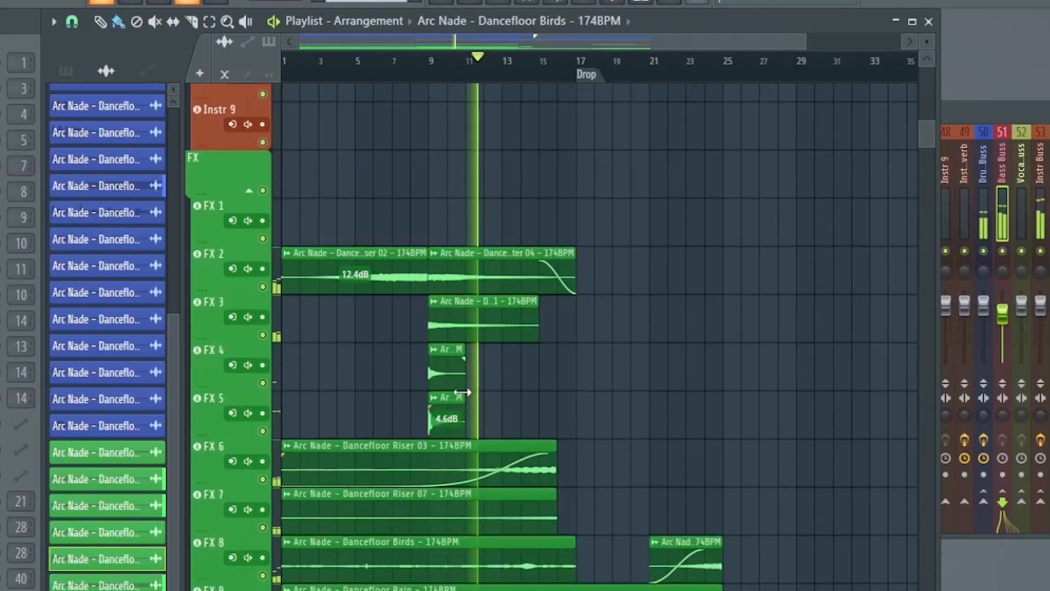
{"action": "scroll", "coordinate": [462, 392], "scroll_direction": "down", "scroll_amount": 2}
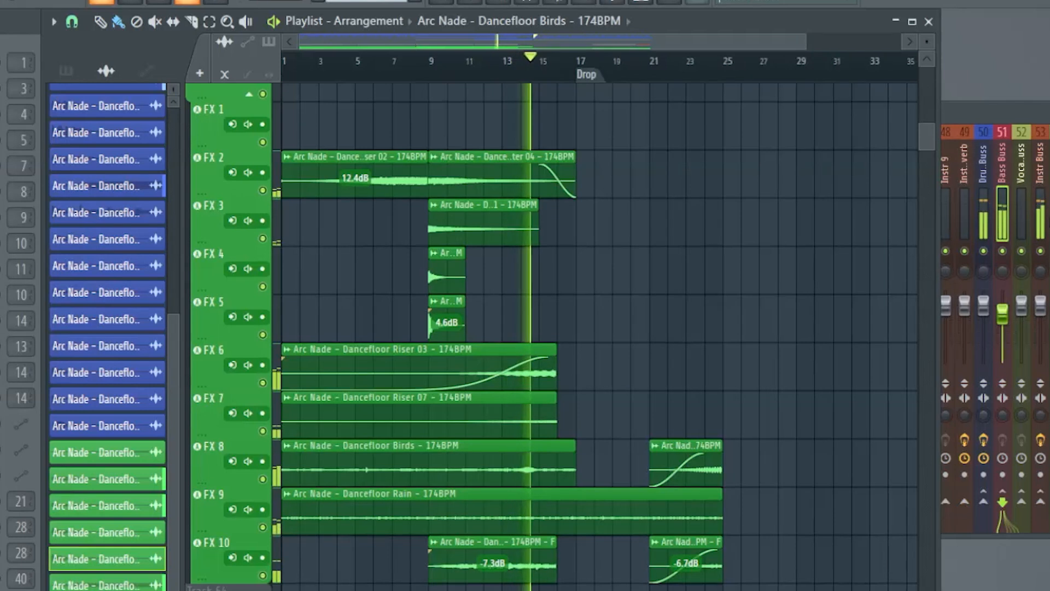
{"action": "scroll", "coordinate": [755, 284], "scroll_direction": "up", "scroll_amount": 10}
{"action": "scroll", "coordinate": [705, 302], "scroll_direction": "down", "scroll_amount": 8}
{"action": "scroll", "coordinate": [605, 333], "scroll_direction": "up", "scroll_amount": 3}
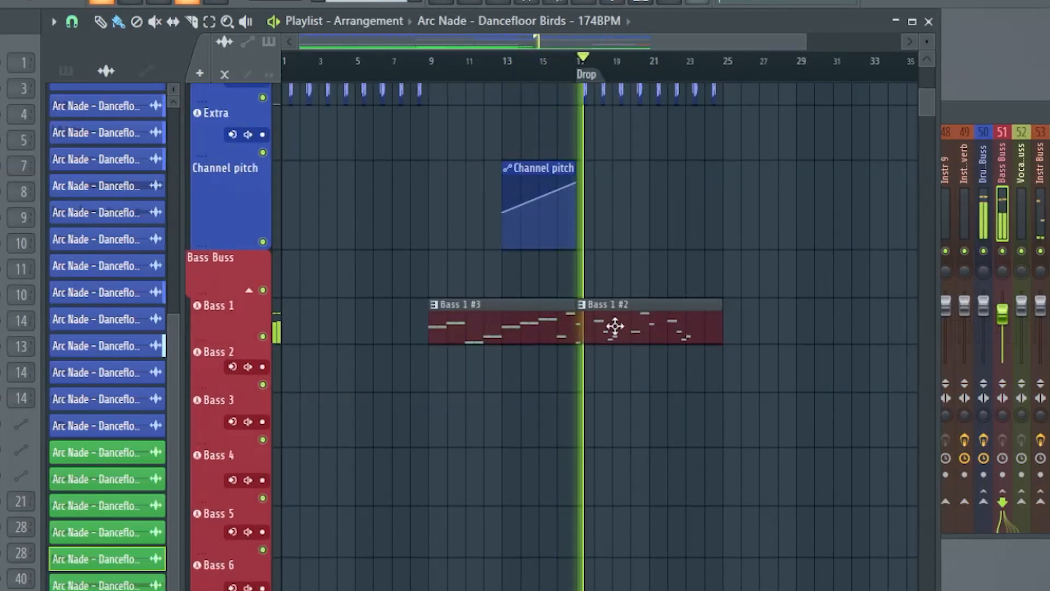
{"action": "scroll", "coordinate": [667, 371], "scroll_direction": "up", "scroll_amount": 1}
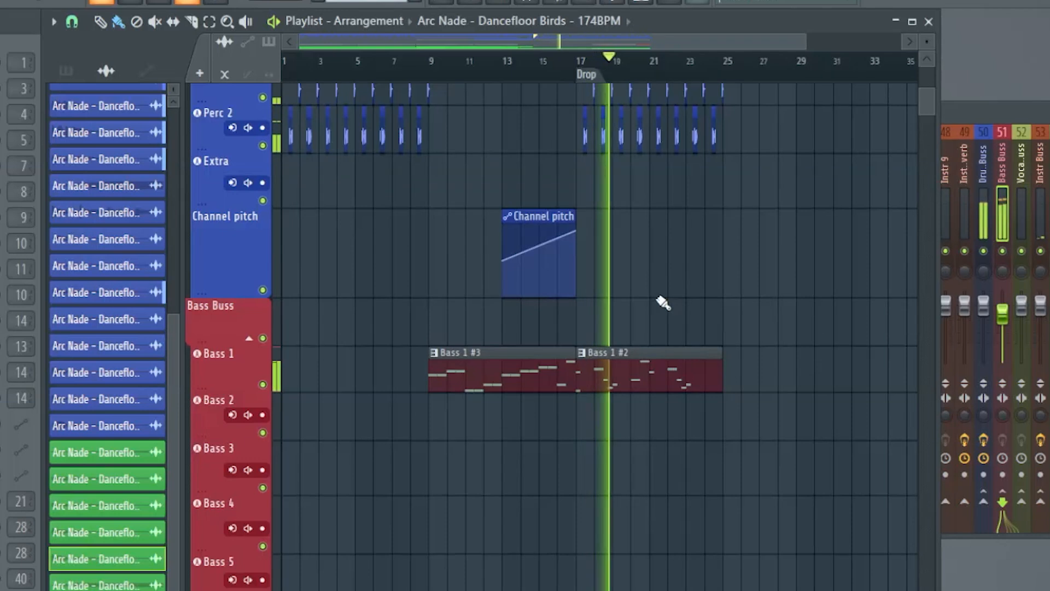
{"action": "scroll", "coordinate": [678, 322], "scroll_direction": "up", "scroll_amount": 10}
{"action": "scroll", "coordinate": [675, 82], "scroll_direction": "up", "scroll_amount": 4}
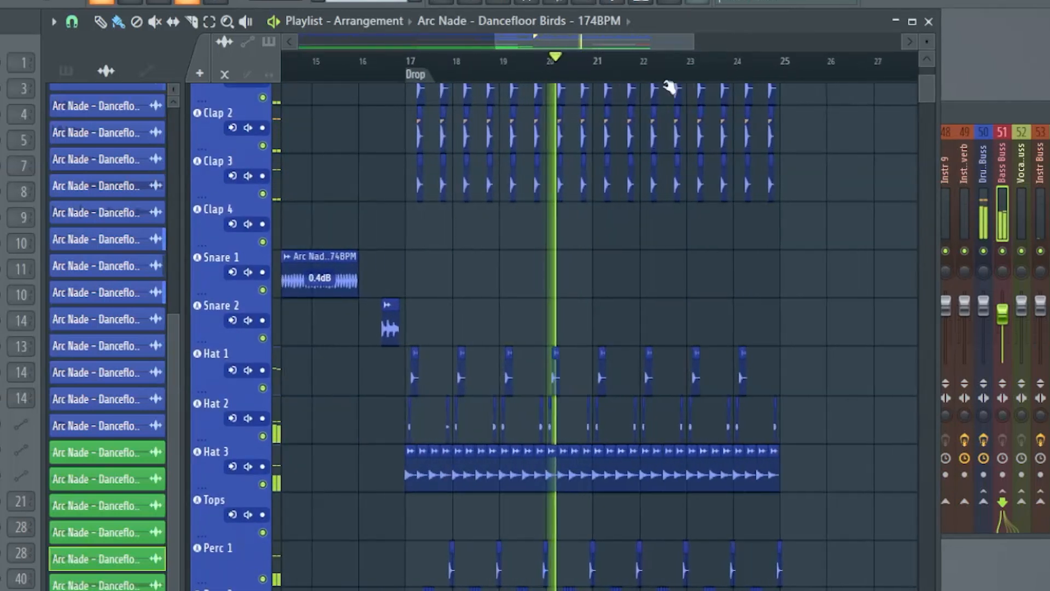
{"action": "scroll", "coordinate": [614, 293], "scroll_direction": "down", "scroll_amount": 10}
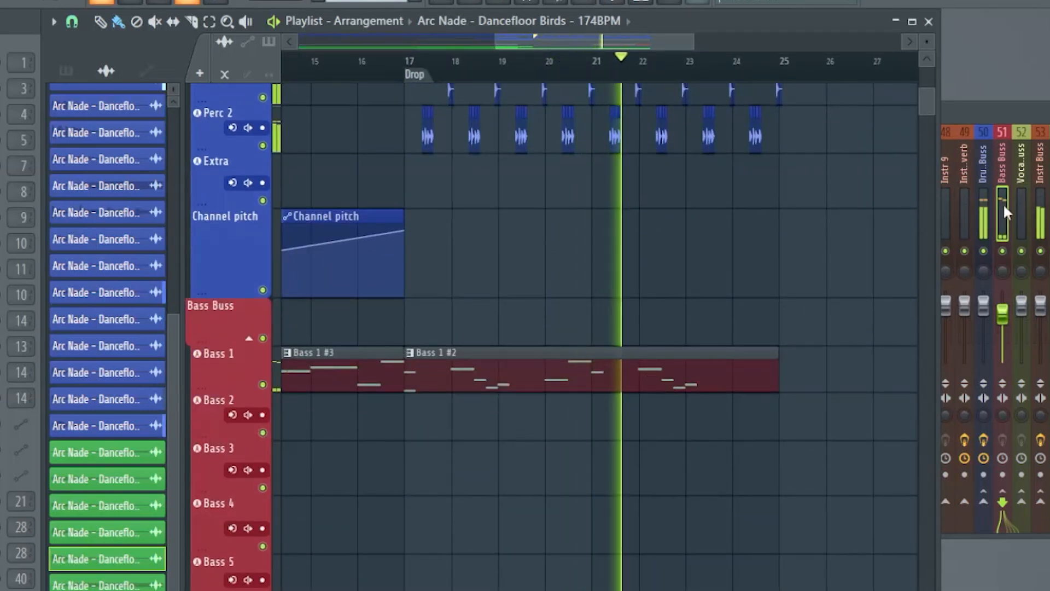
Place the Dancefloor Birds clip on the Instr 1 track at bar 27 and decline making it unique.
{"action": "scroll", "coordinate": [655, 363], "scroll_direction": "down", "scroll_amount": 10}
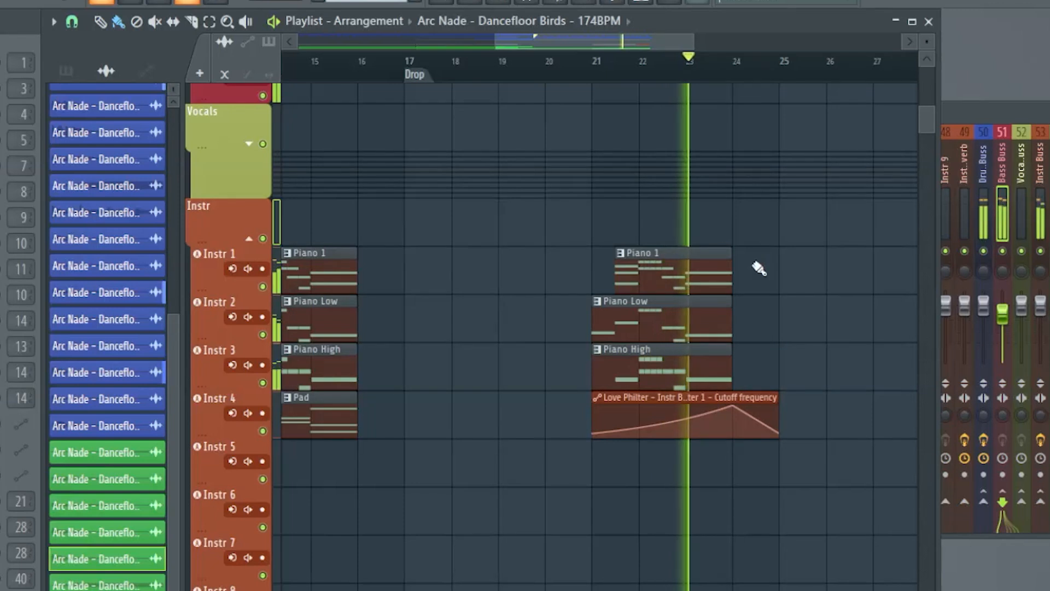
{"action": "left_click", "coordinate": [878, 273]}
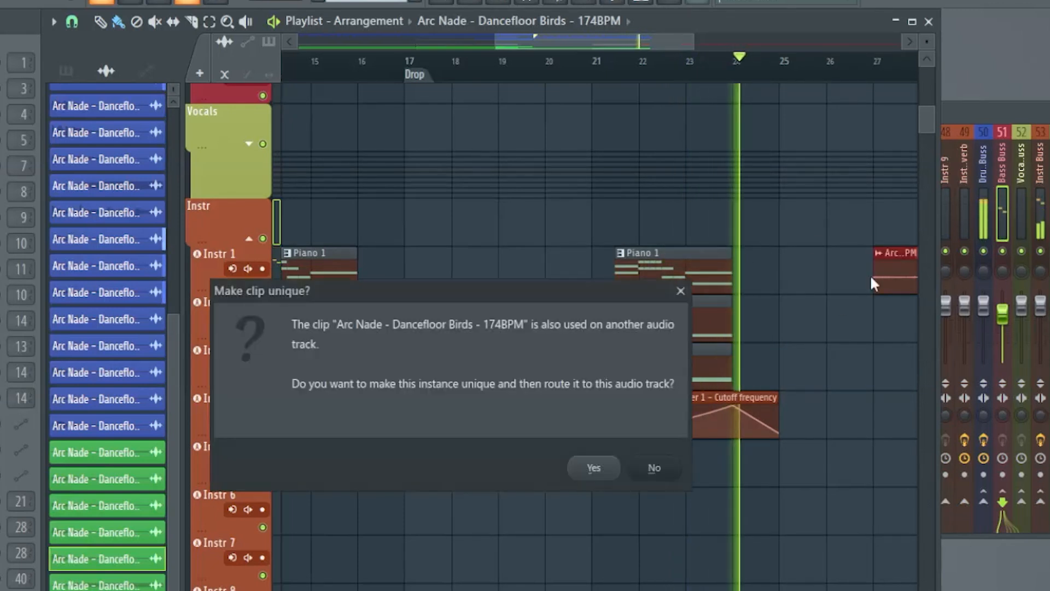
{"action": "left_click", "coordinate": [661, 466]}
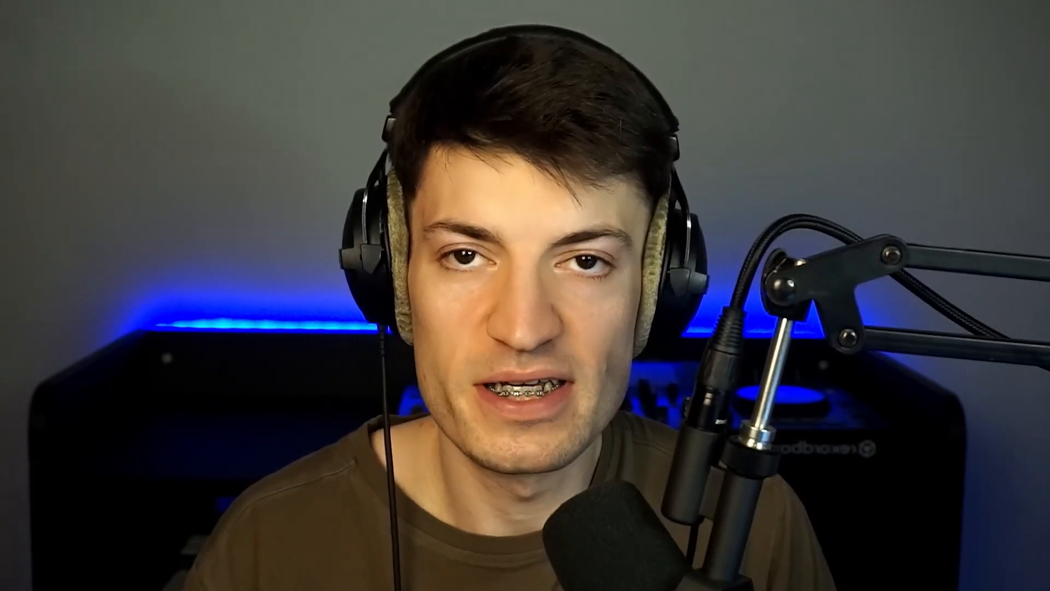